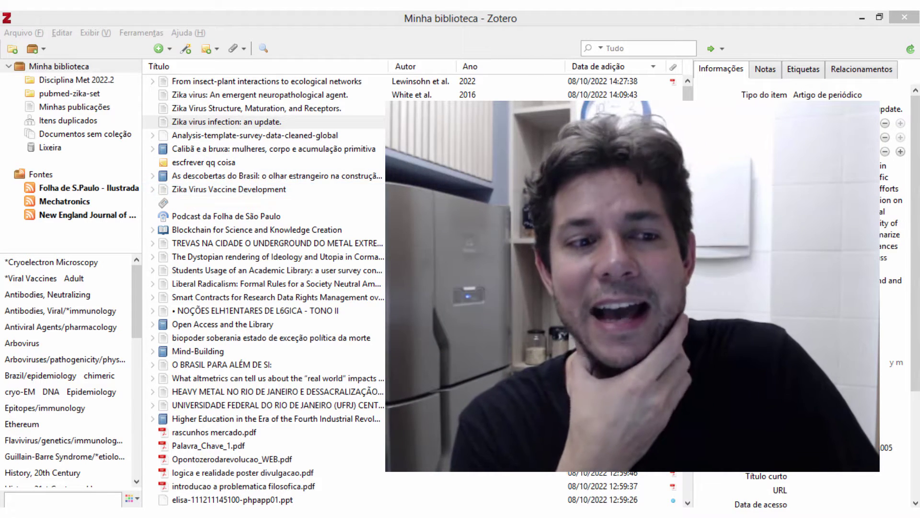
Step: Switch to the Brave browser and open scholar.google.com in a new tab
{"action": "key", "text": "alt+Tab"}
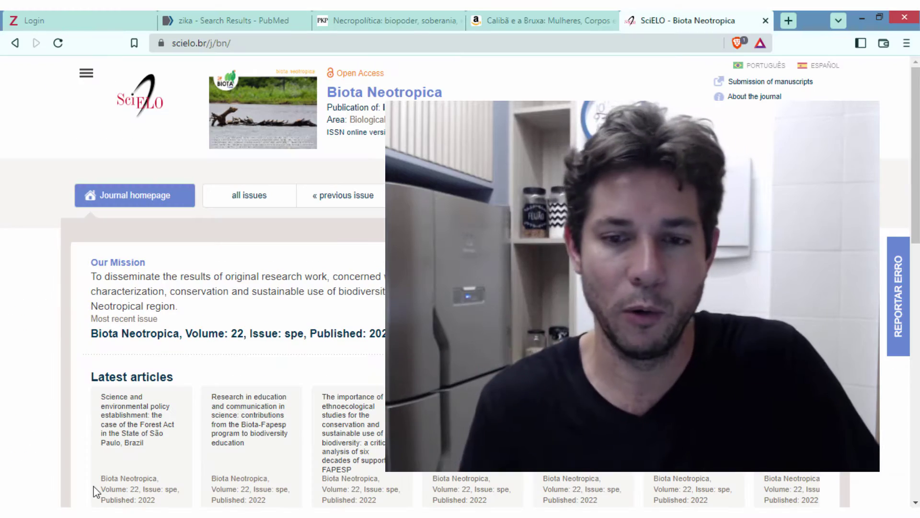
{"action": "left_click", "coordinate": [789, 15]}
{"action": "type", "text": "scholar.google.com"}
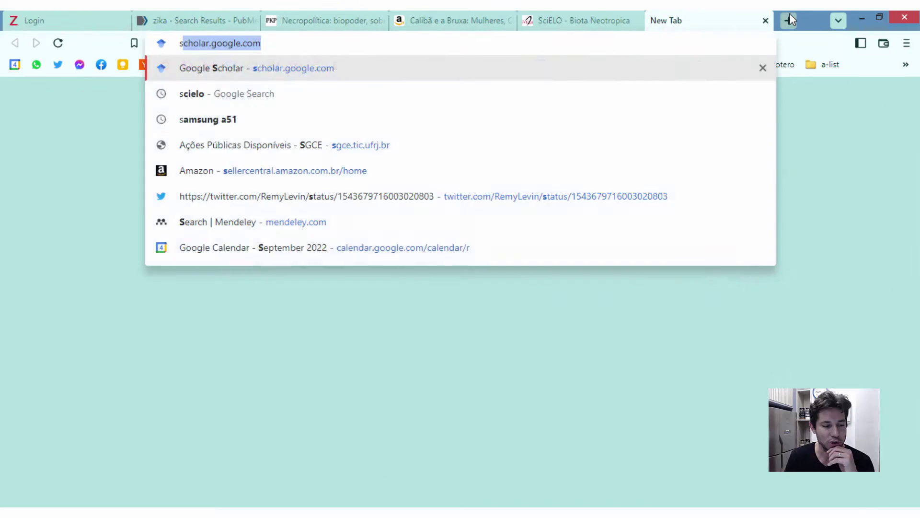
{"action": "key", "text": "Return"}
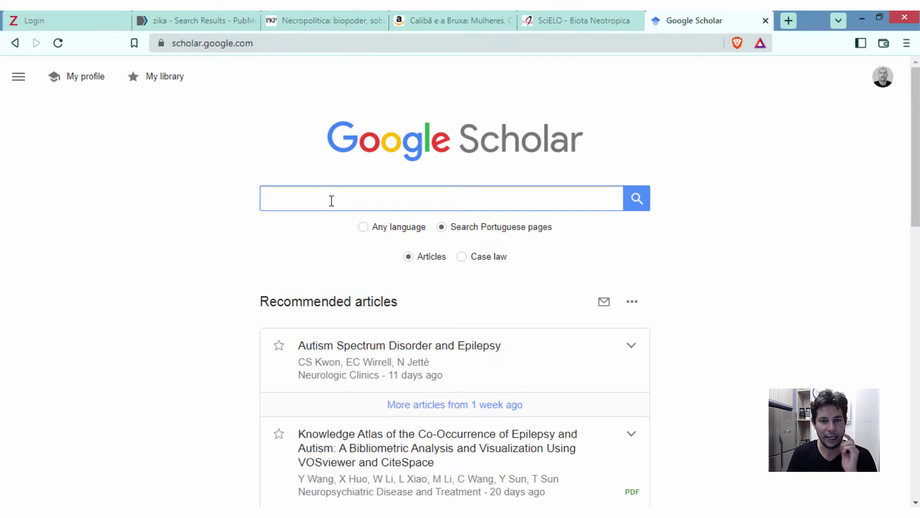
Step: Search Google Scholar for "zika"
{"action": "left_click", "coordinate": [332, 200]}
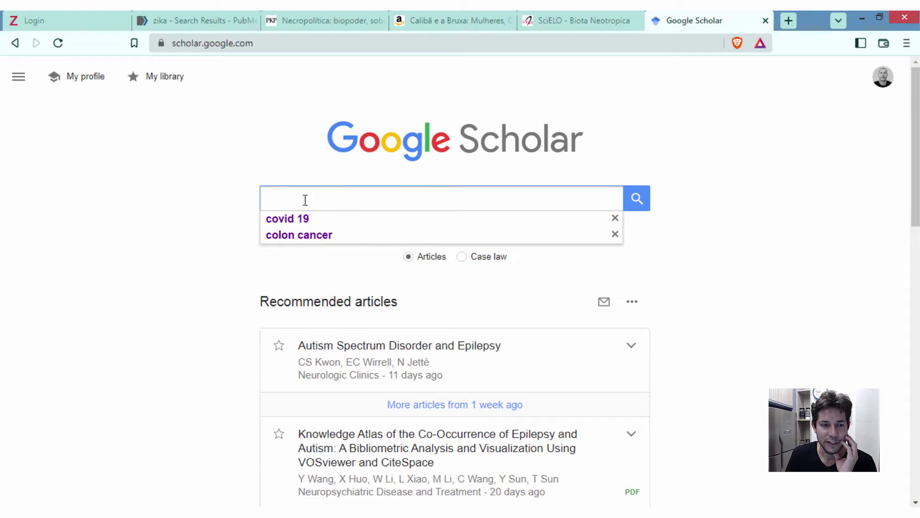
{"action": "type", "text": "z"}
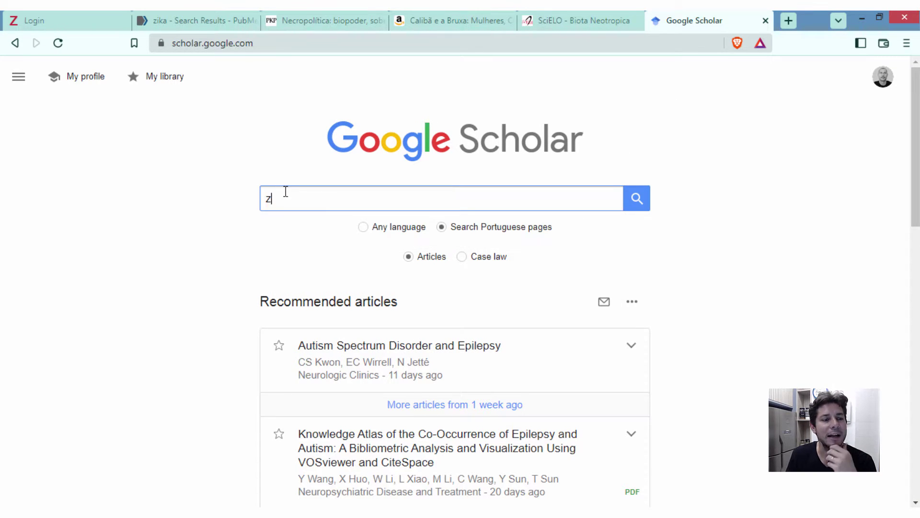
{"action": "type", "text": "ika"}
{"action": "key", "text": "Return"}
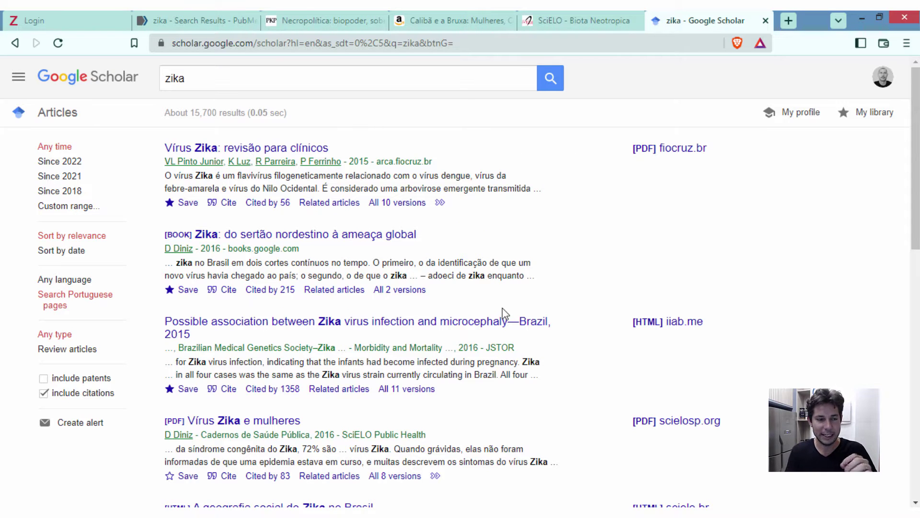
Step: Widen the zika search to results in any language and look through the listed articles
{"action": "scroll", "coordinate": [467, 299], "scroll_direction": "down", "scroll_amount": 1}
{"action": "left_click", "coordinate": [76, 216]}
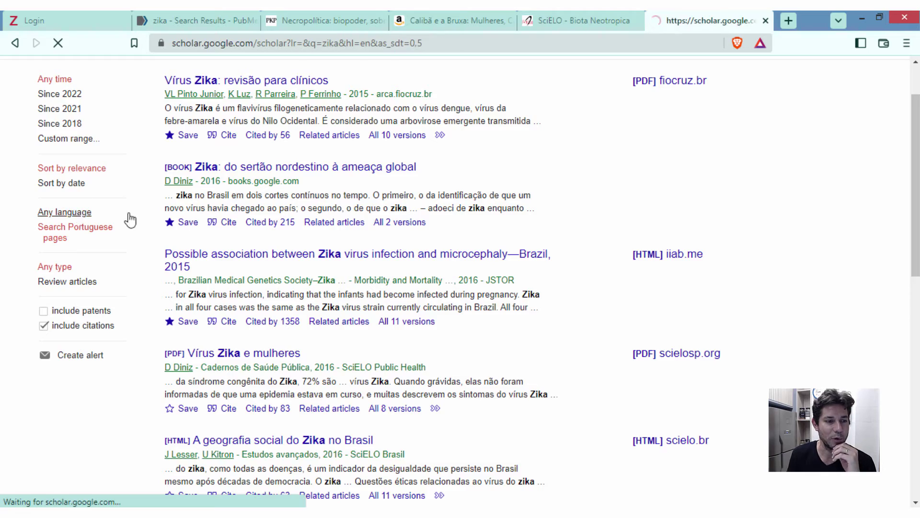
{"action": "scroll", "coordinate": [507, 408], "scroll_direction": "down", "scroll_amount": 5}
{"action": "scroll", "coordinate": [446, 324], "scroll_direction": "up", "scroll_amount": 4}
{"action": "scroll", "coordinate": [445, 324], "scroll_direction": "up", "scroll_amount": 1}
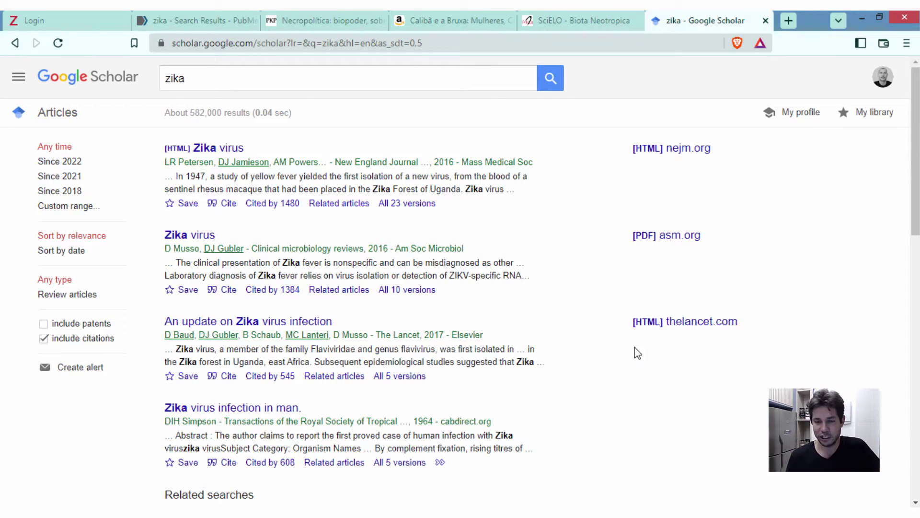
Step: Open the thelancet.com full text of "An update on Zika virus infection" in a new tab, keeping the search results open
{"action": "right_click", "coordinate": [667, 329]}
{"action": "left_click", "coordinate": [686, 335]}
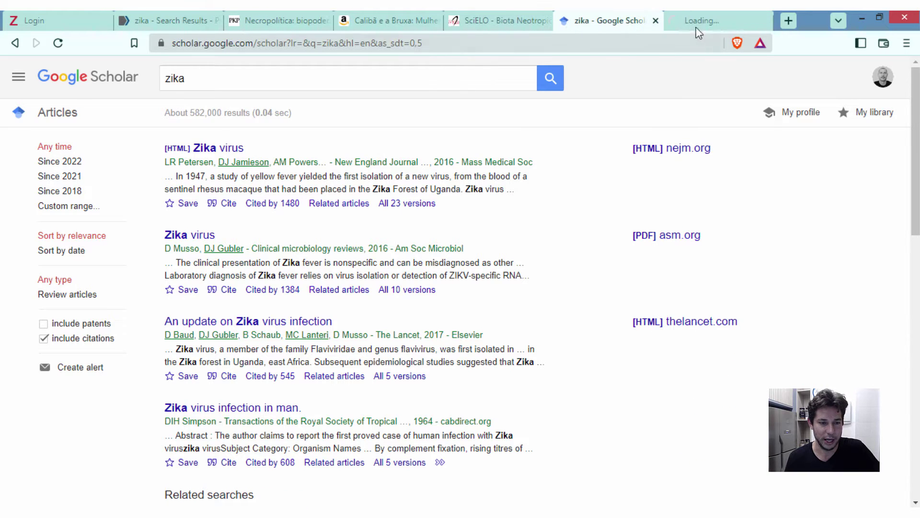
{"action": "left_click", "coordinate": [695, 24]}
{"action": "left_click", "coordinate": [608, 20]}
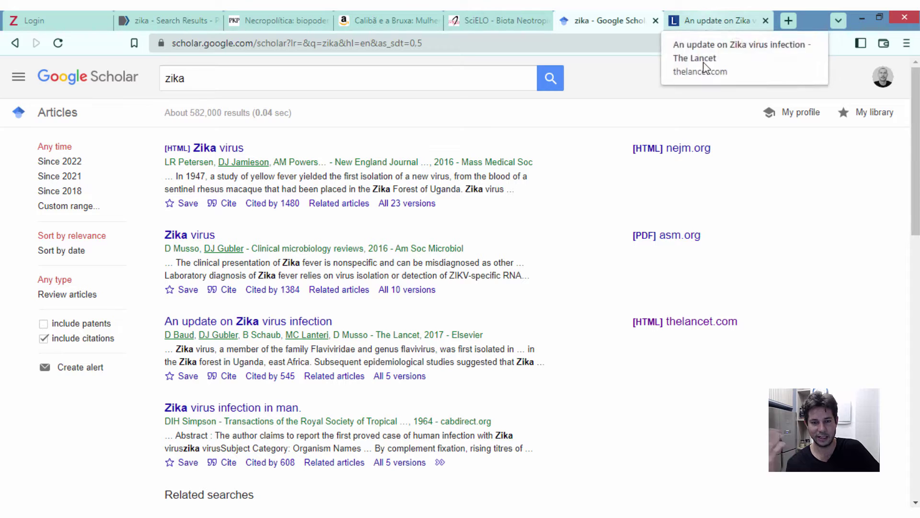
{"action": "left_click", "coordinate": [701, 22]}
{"action": "left_click", "coordinate": [626, 12]}
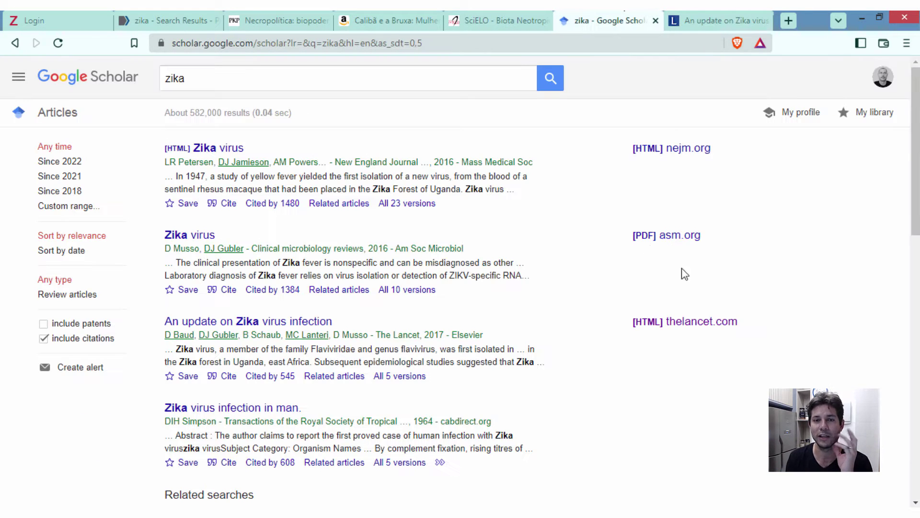
Step: Skim the remaining zika results, go to the Lancet article page and accept all cookies
{"action": "scroll", "coordinate": [716, 365], "scroll_direction": "down", "scroll_amount": 7}
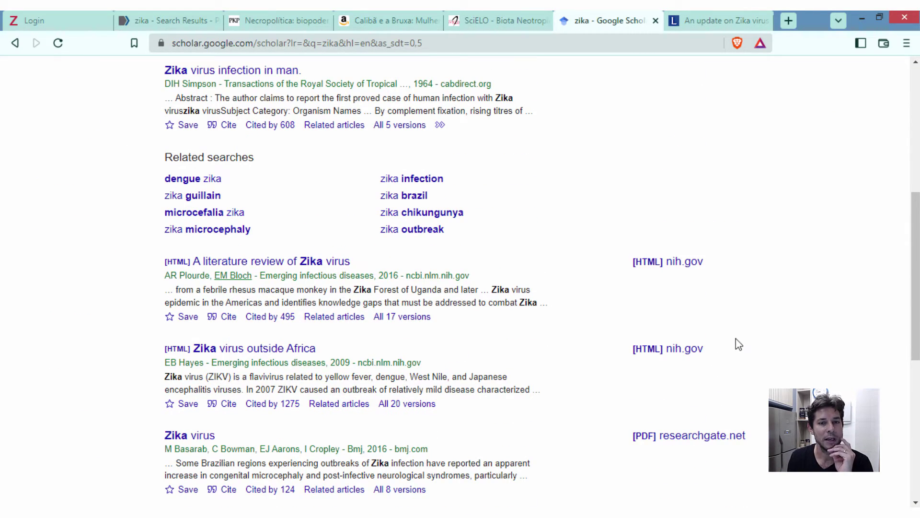
{"action": "scroll", "coordinate": [725, 320], "scroll_direction": "down", "scroll_amount": 3}
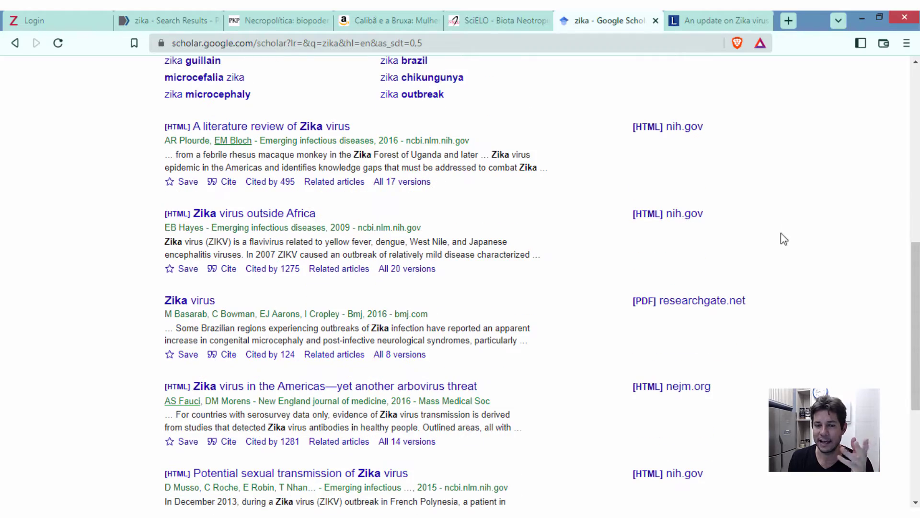
{"action": "scroll", "coordinate": [781, 238], "scroll_direction": "up", "scroll_amount": 5}
{"action": "scroll", "coordinate": [677, 323], "scroll_direction": "up", "scroll_amount": 3}
{"action": "scroll", "coordinate": [678, 322], "scroll_direction": "down", "scroll_amount": 3}
{"action": "left_click", "coordinate": [726, 24]}
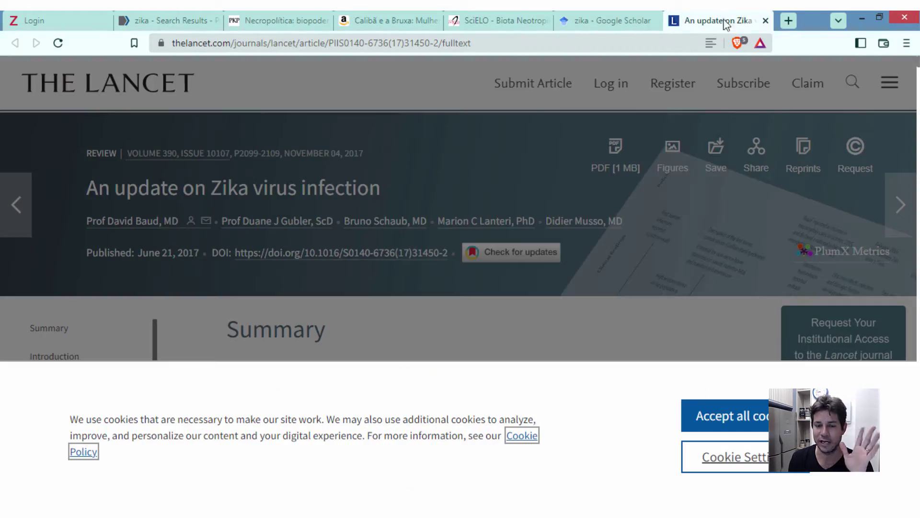
{"action": "left_click", "coordinate": [741, 418]}
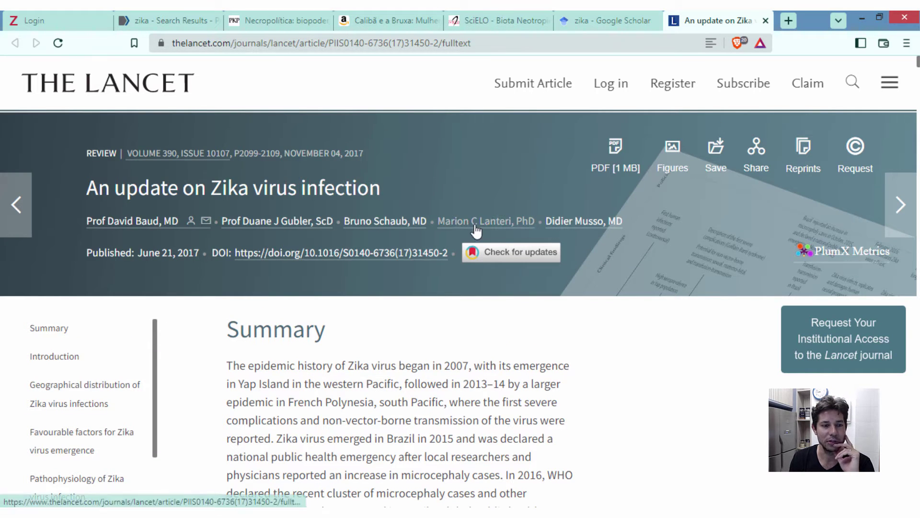
{"action": "left_click", "coordinate": [614, 148]}
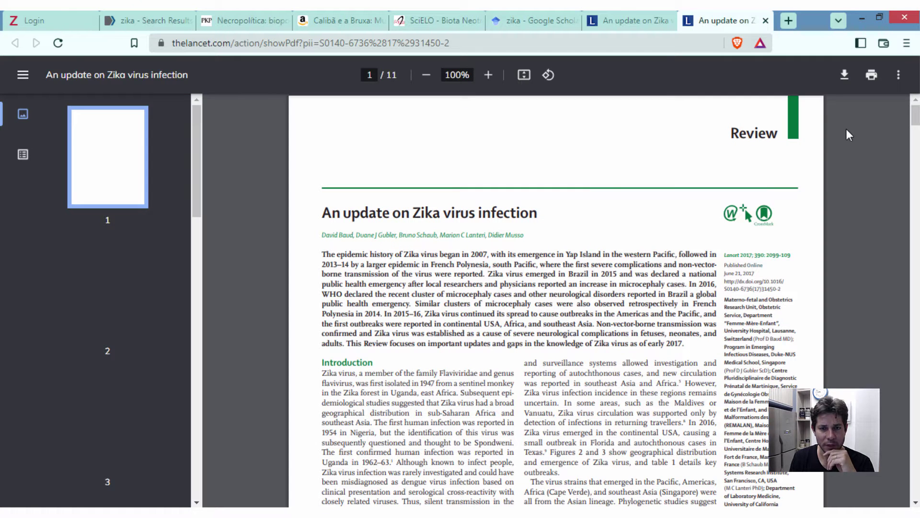
{"action": "left_click", "coordinate": [845, 74]}
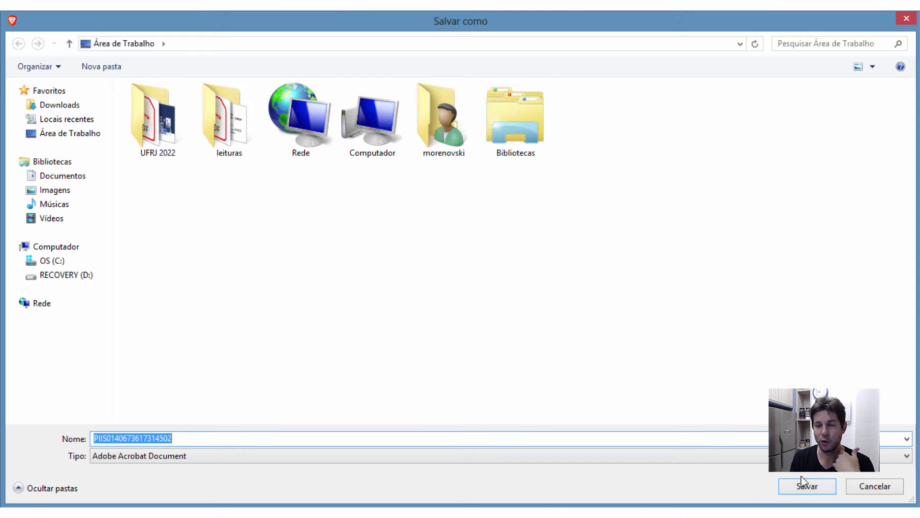
{"action": "left_click", "coordinate": [803, 485]}
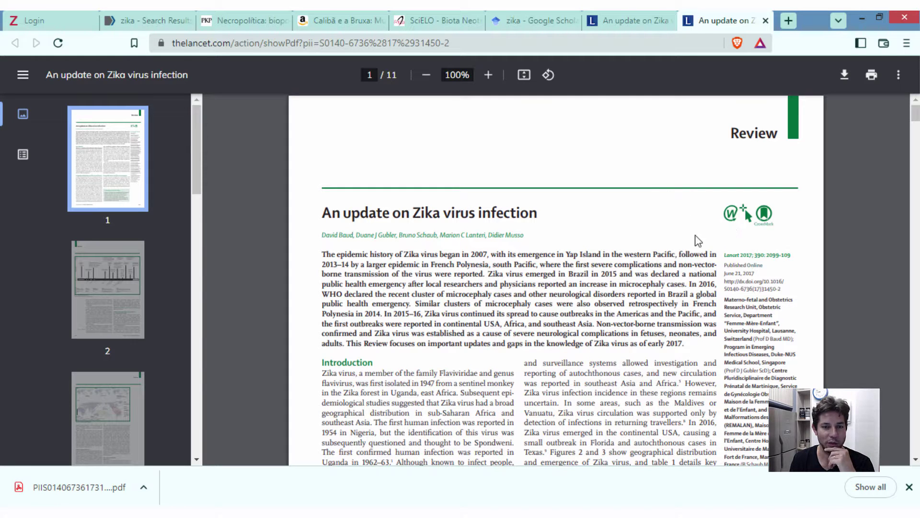
{"action": "key", "text": "alt+Tab"}
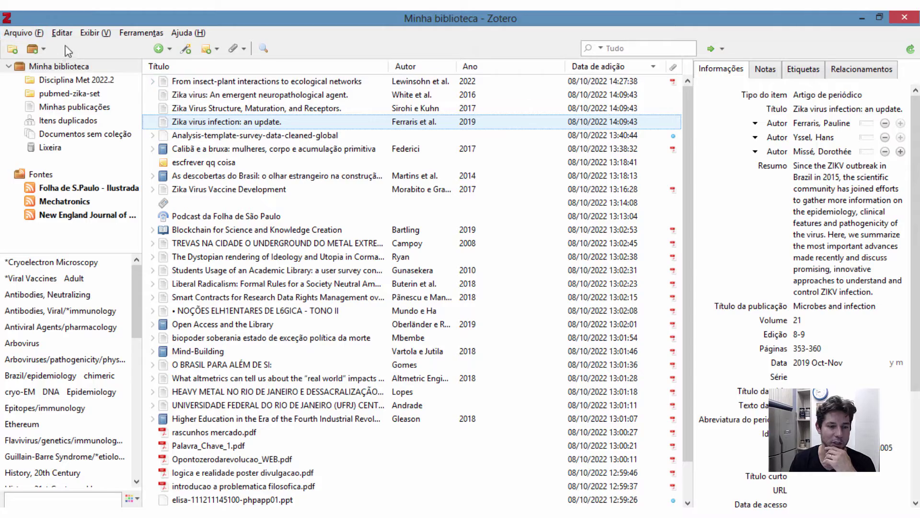
{"action": "left_click", "coordinate": [21, 33]}
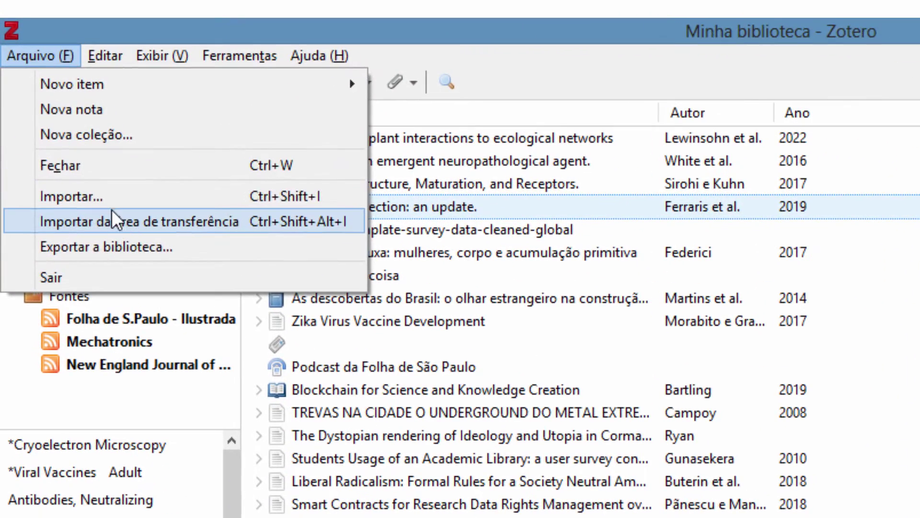
{"action": "left_click", "coordinate": [93, 172]}
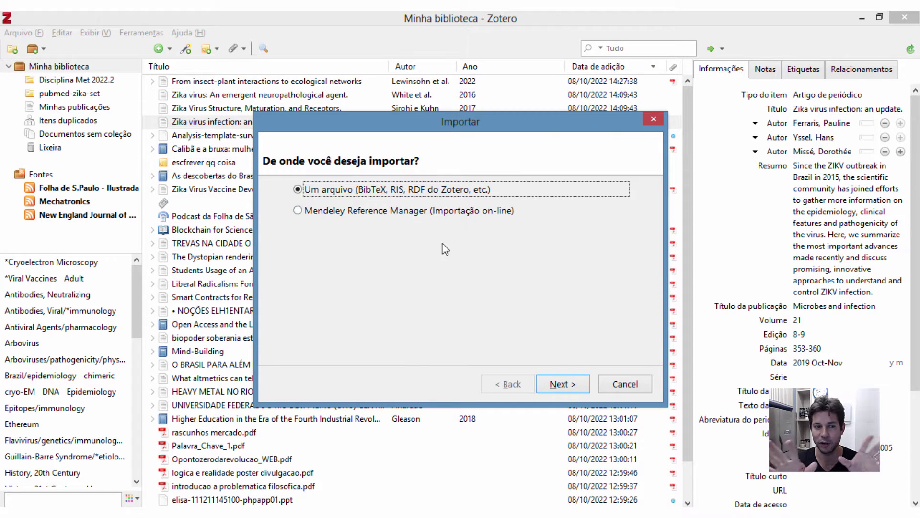
{"action": "left_click", "coordinate": [633, 389]}
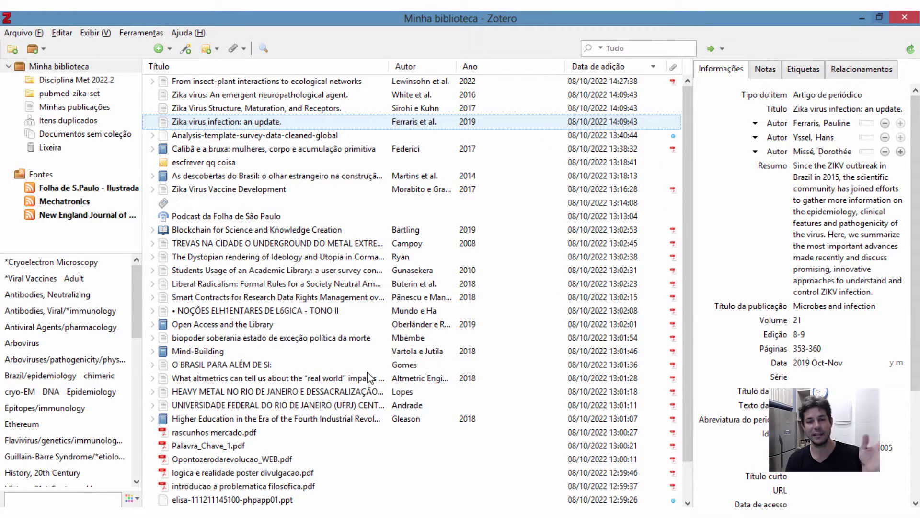
{"action": "key", "text": "alt+Tab"}
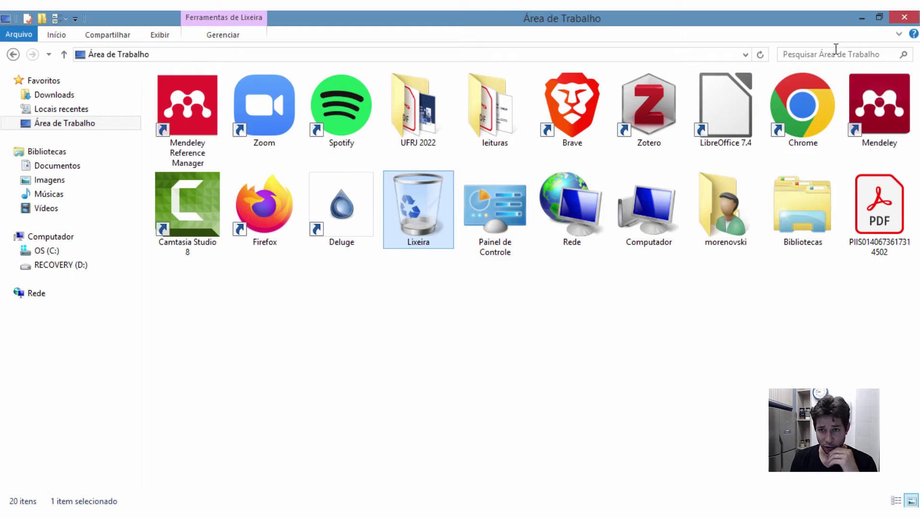
{"action": "left_click", "coordinate": [880, 19]}
{"action": "left_click_drag", "start_coordinate": [440, 89], "coordinate": [557, 87]}
{"action": "scroll", "coordinate": [721, 257], "scroll_direction": "up", "scroll_amount": 1}
{"action": "scroll", "coordinate": [720, 256], "scroll_direction": "down", "scroll_amount": 1}
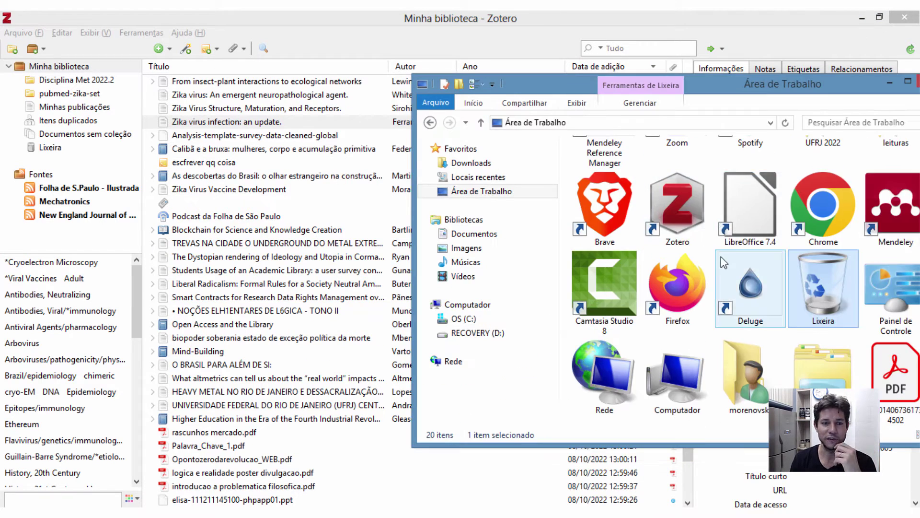
{"action": "scroll", "coordinate": [721, 256], "scroll_direction": "up", "scroll_amount": 1}
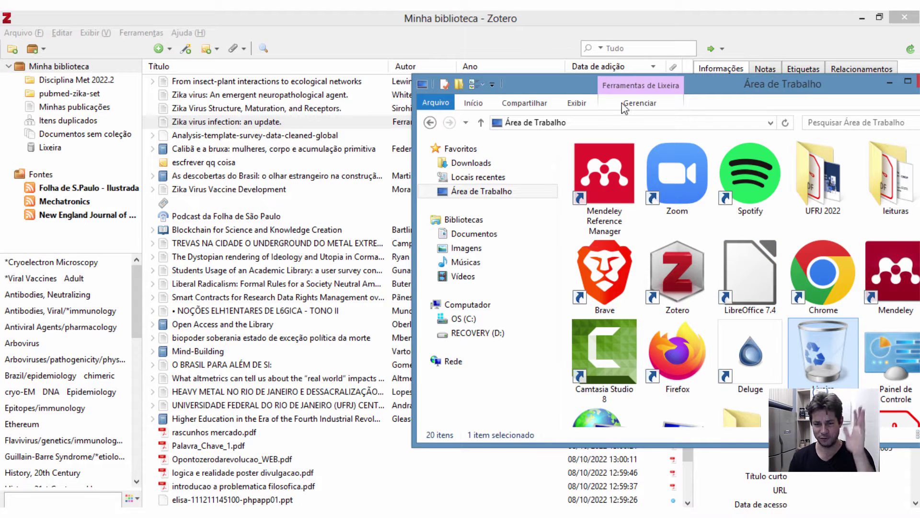
{"action": "left_click_drag", "start_coordinate": [549, 94], "coordinate": [483, 106]}
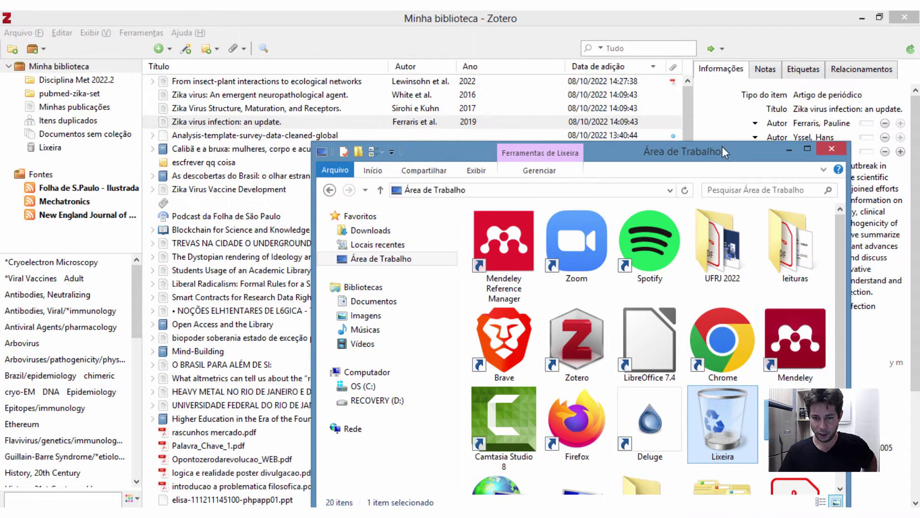
{"action": "scroll", "coordinate": [829, 341], "scroll_direction": "down", "scroll_amount": 1}
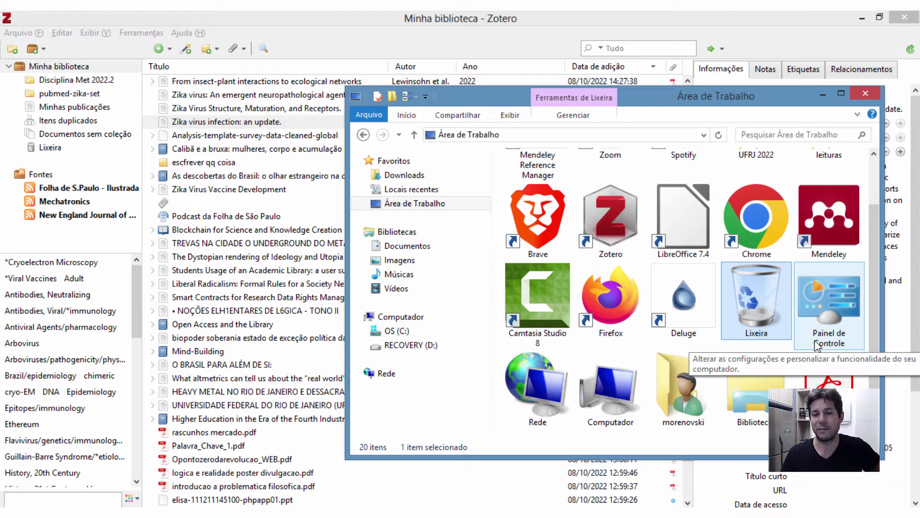
{"action": "left_click_drag", "start_coordinate": [822, 398], "coordinate": [261, 160]}
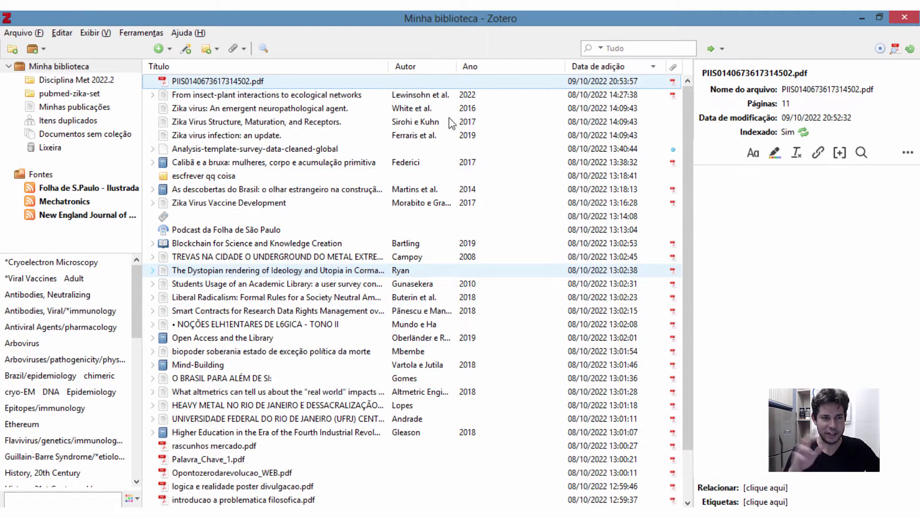
Step: Open the new article's online page, return to Zotero and inspect the article's attached PDF and bibliographic details
{"action": "double_click", "coordinate": [258, 87]}
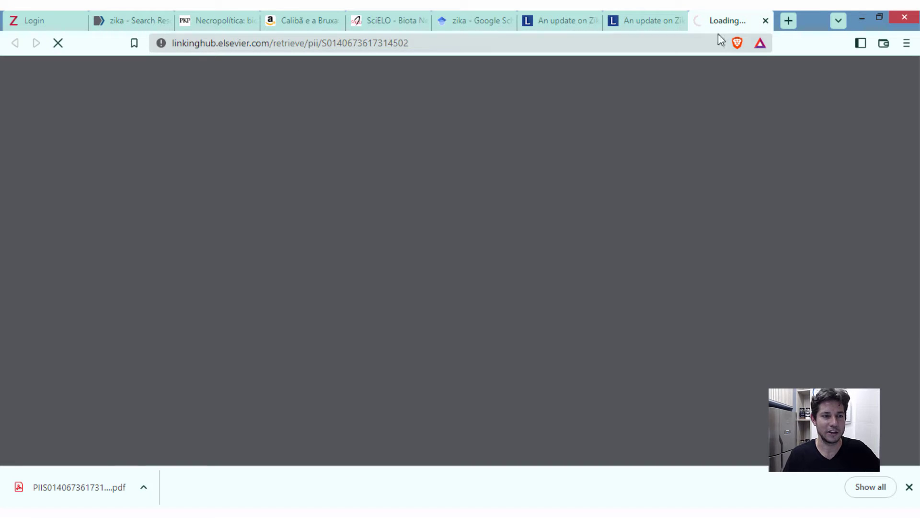
{"action": "key", "text": "alt+Tab"}
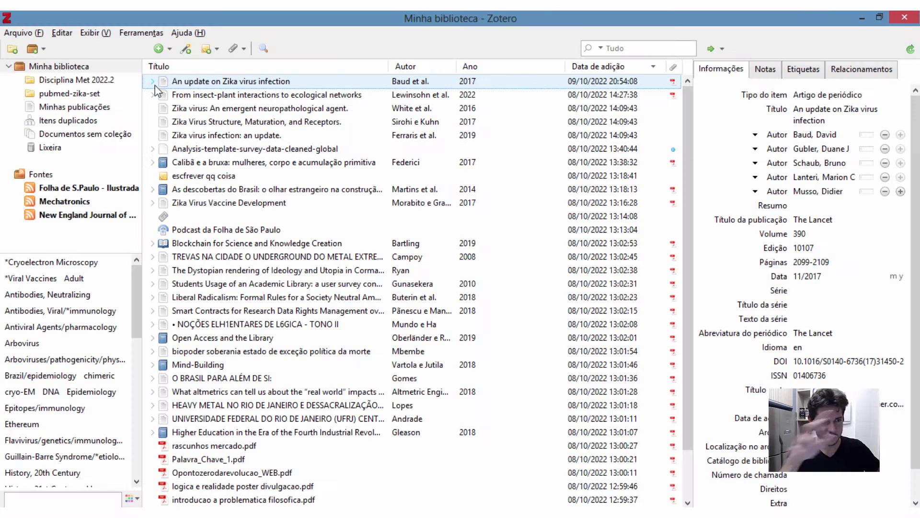
{"action": "left_click", "coordinate": [152, 82]}
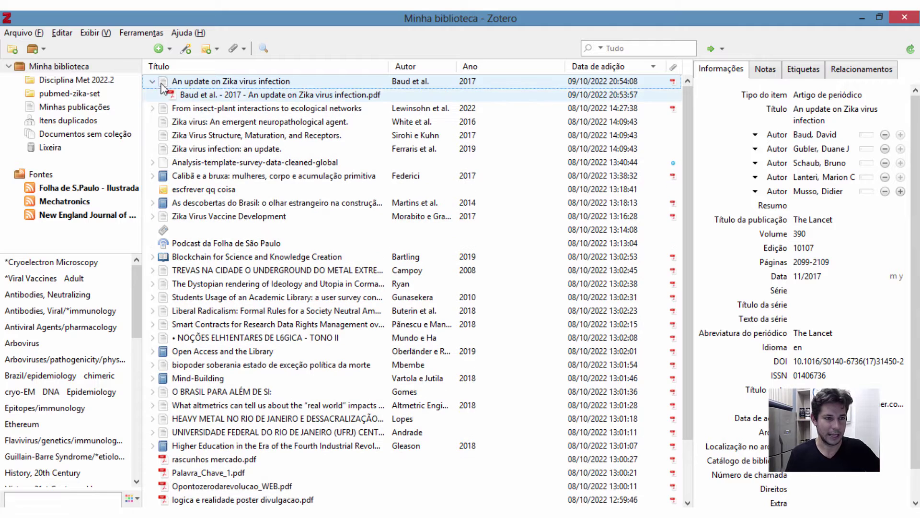
{"action": "left_click", "coordinate": [303, 96]}
{"action": "left_click", "coordinate": [279, 82]}
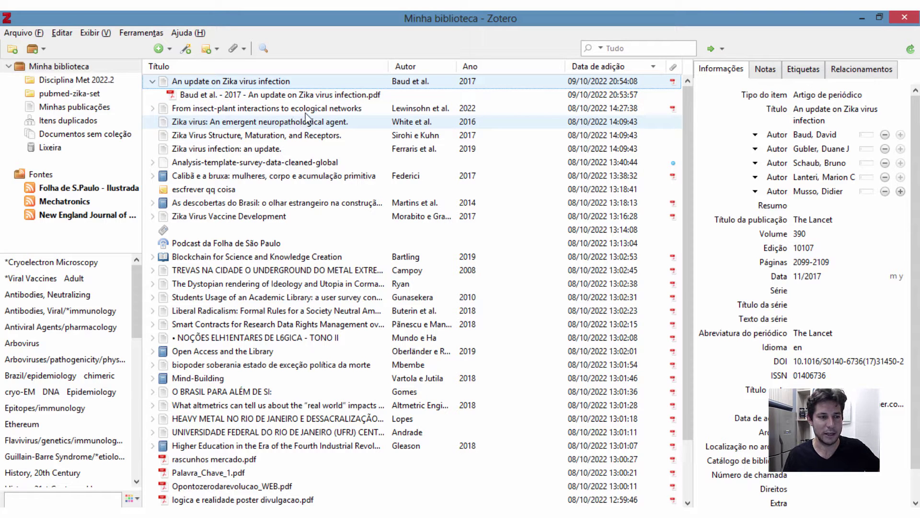
{"action": "left_click", "coordinate": [62, 32]}
{"action": "mouse_move", "coordinate": [92, 34]}
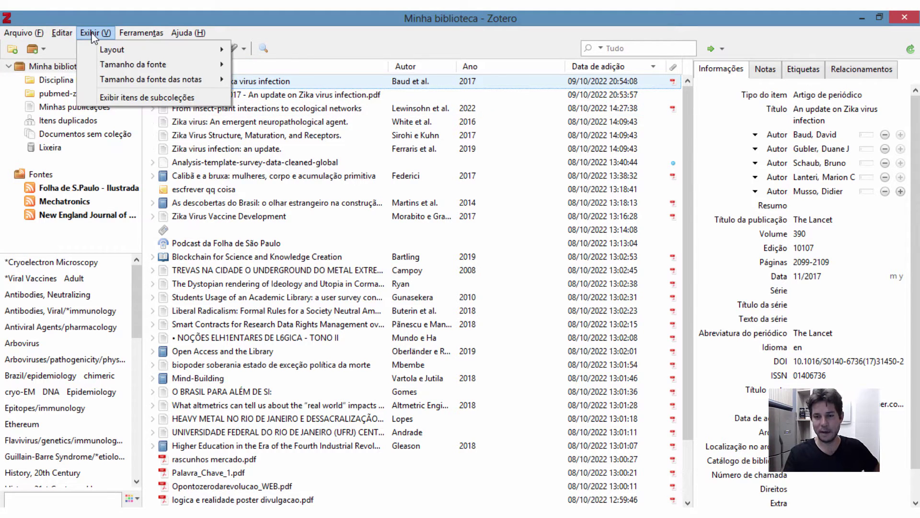
{"action": "left_click", "coordinate": [161, 48]}
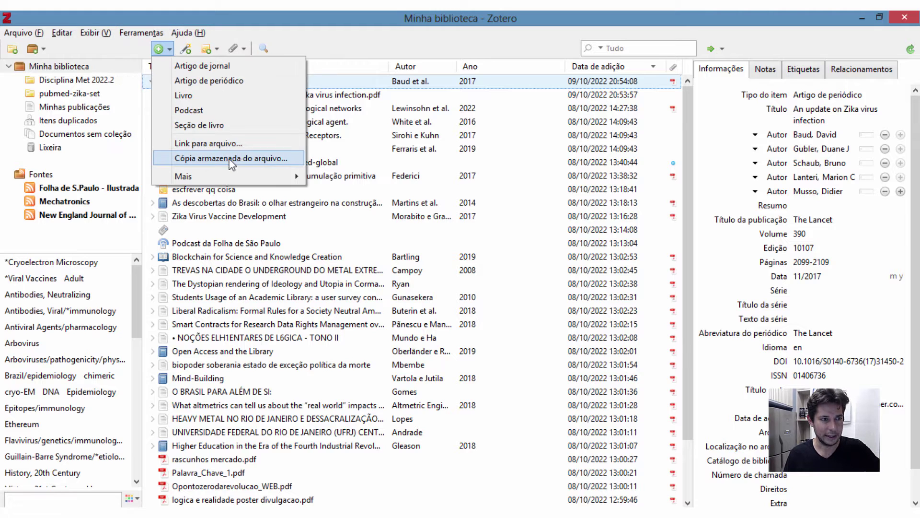
{"action": "left_click", "coordinate": [230, 162]}
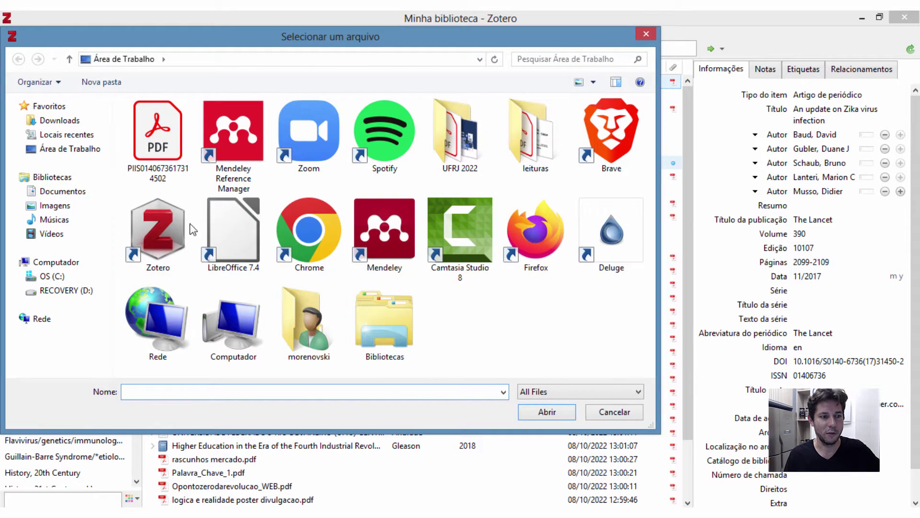
{"action": "left_click", "coordinate": [605, 413]}
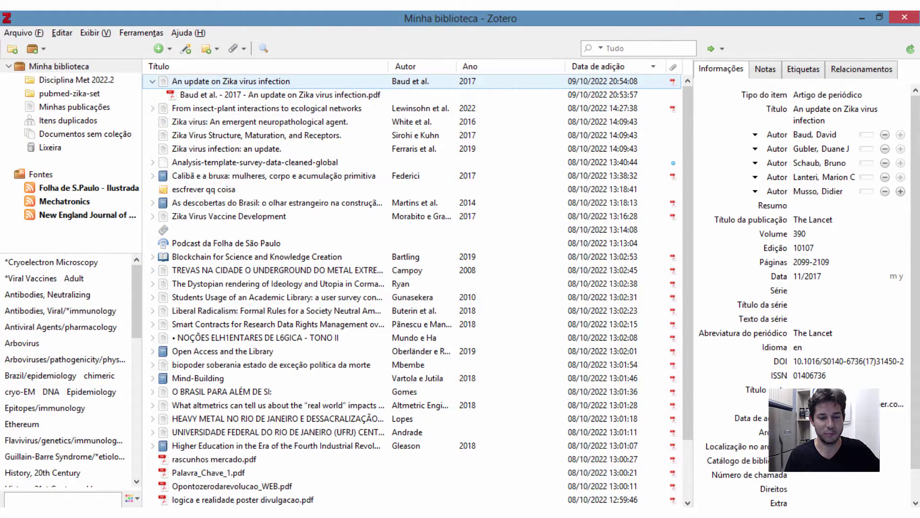
Step: Return to the Google Scholar results, open the BibTeX citation of "An update on Zika virus infection" and save it to the desktop as scholar
{"action": "key", "text": "alt+Tab"}
{"action": "left_click", "coordinate": [539, 19]}
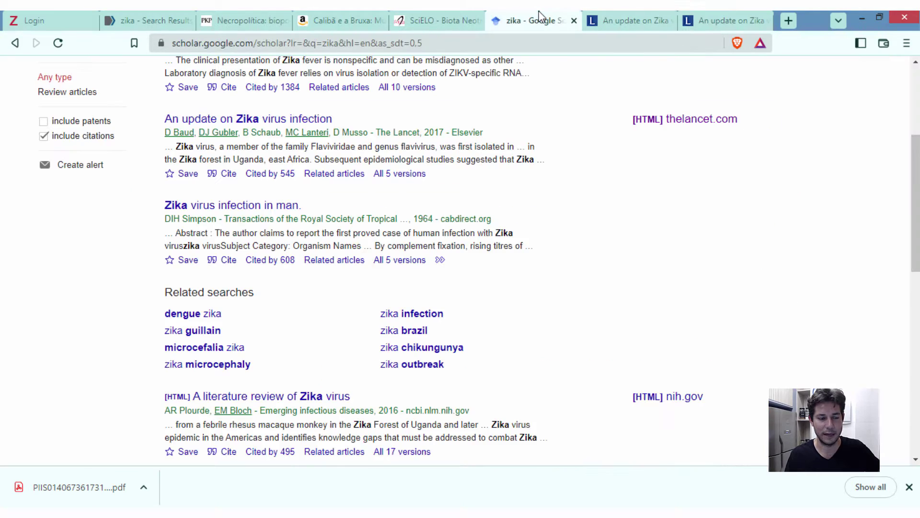
{"action": "scroll", "coordinate": [459, 295], "scroll_direction": "up", "scroll_amount": 5}
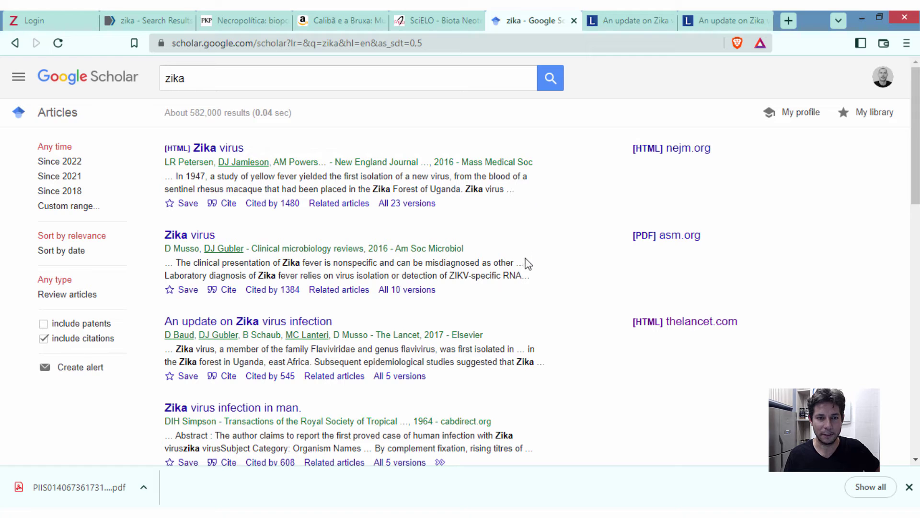
{"action": "scroll", "coordinate": [527, 262], "scroll_direction": "down", "scroll_amount": 2}
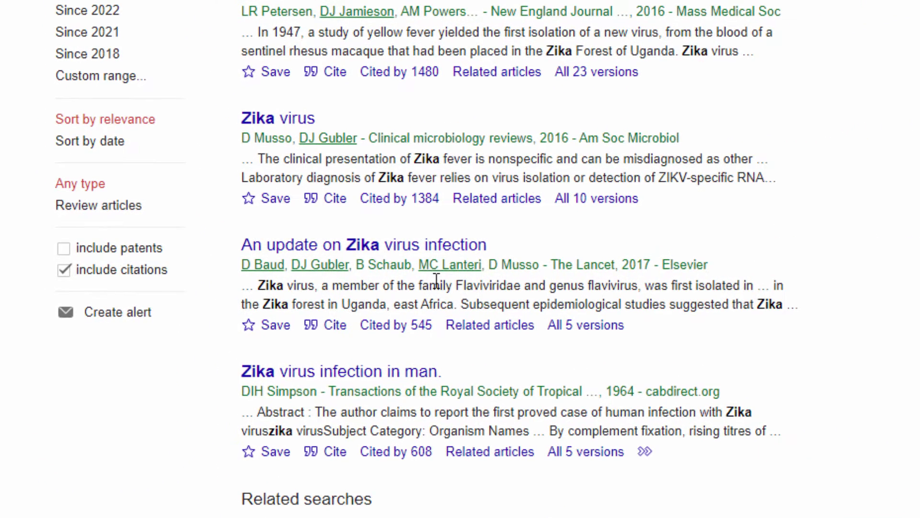
{"action": "left_click", "coordinate": [331, 326]}
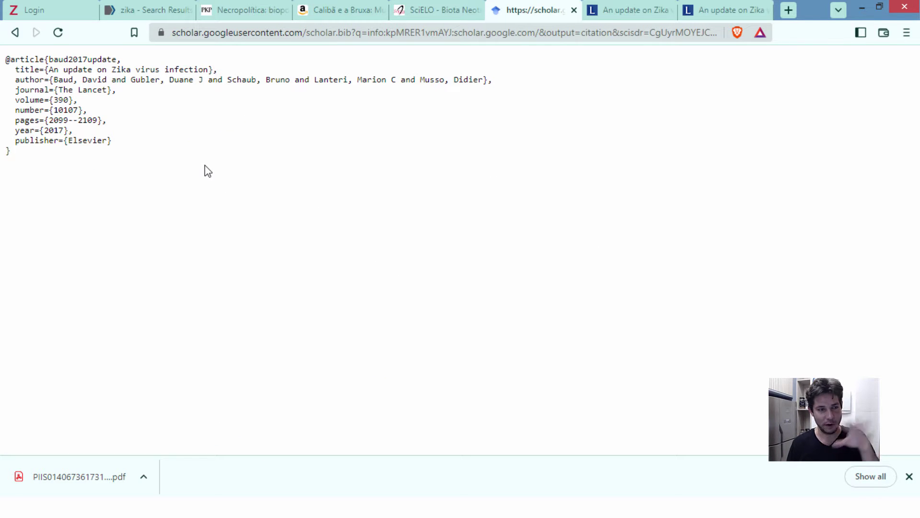
{"action": "key", "text": "ctrl+s"}
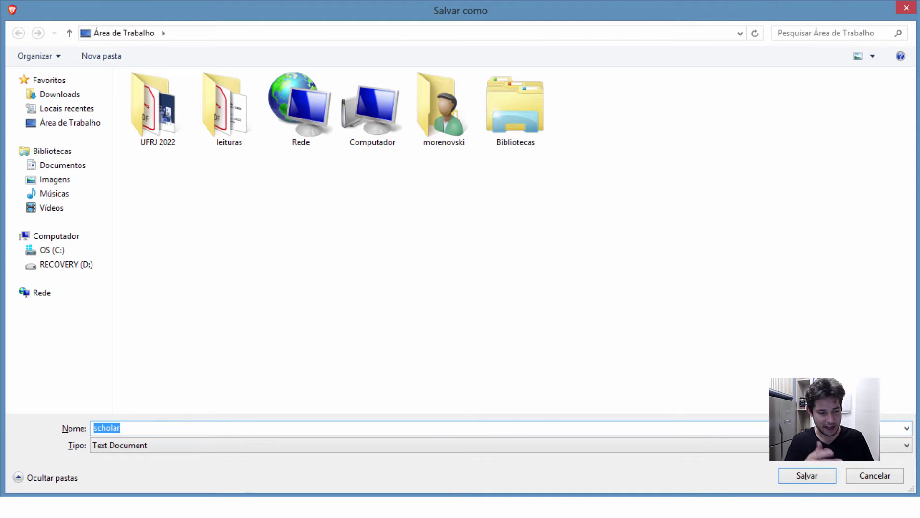
{"action": "left_click", "coordinate": [808, 480]}
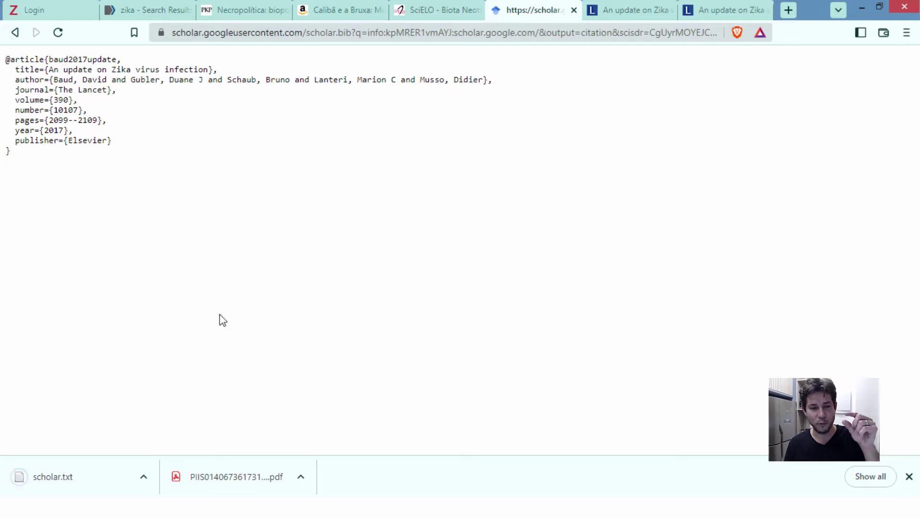
Step: Import the desktop's scholar file into Zotero as a new collection, copying files to Zotero storage, and display the whole library
{"action": "key", "text": "alt+Tab"}
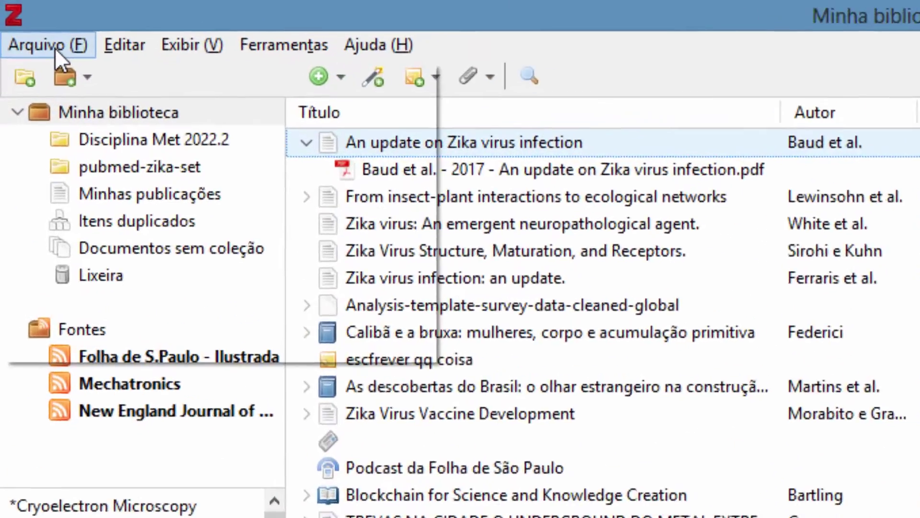
{"action": "left_click", "coordinate": [29, 23]}
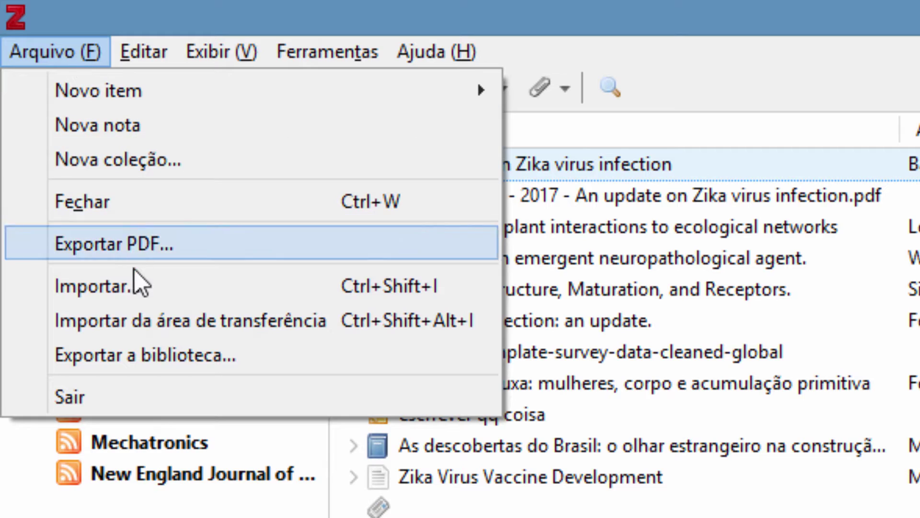
{"action": "left_click", "coordinate": [185, 288]}
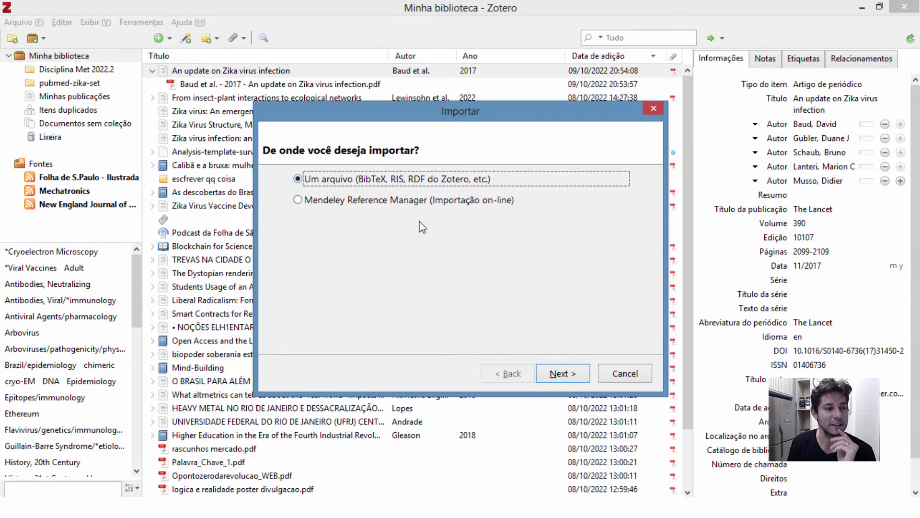
{"action": "left_click", "coordinate": [559, 373]}
{"action": "left_click", "coordinate": [416, 197]}
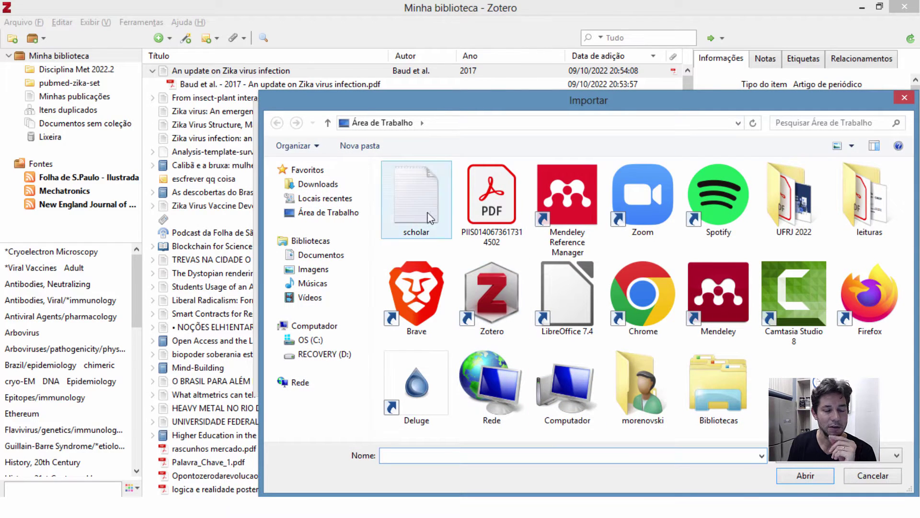
{"action": "left_click", "coordinate": [799, 475]}
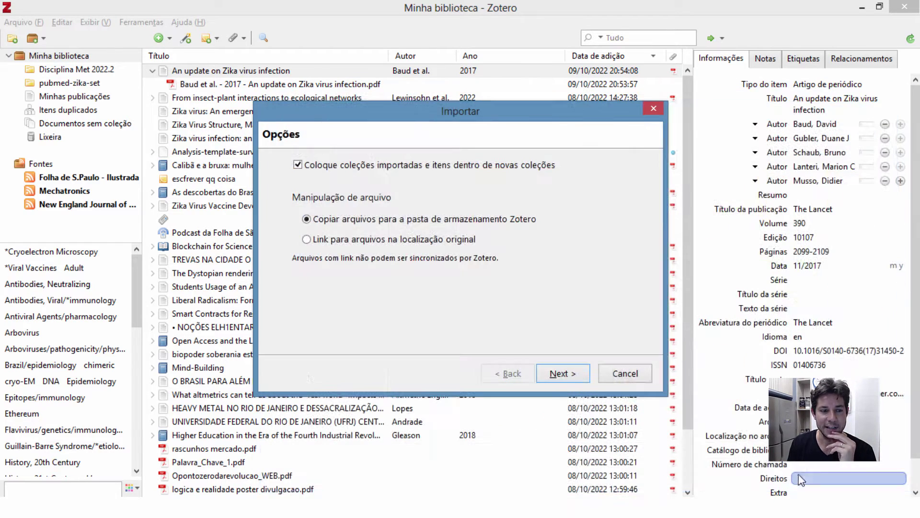
{"action": "left_click", "coordinate": [560, 374]}
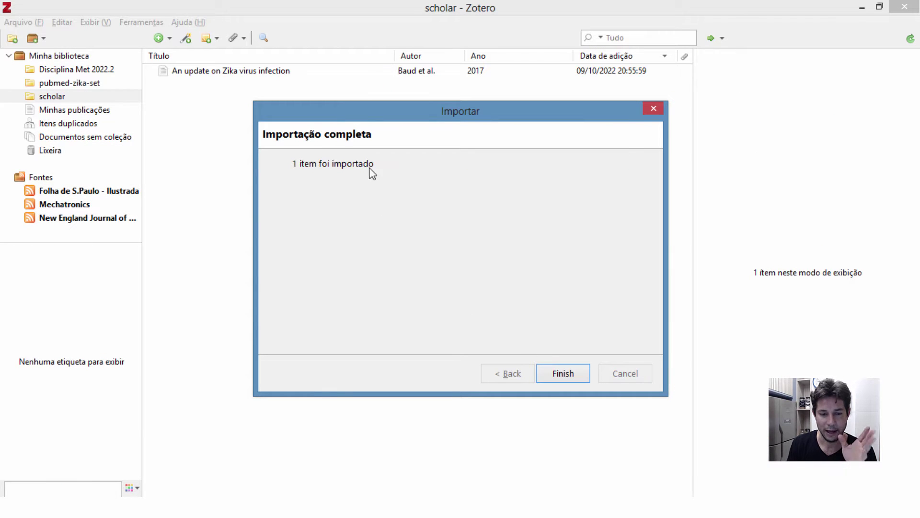
{"action": "left_click", "coordinate": [563, 374]}
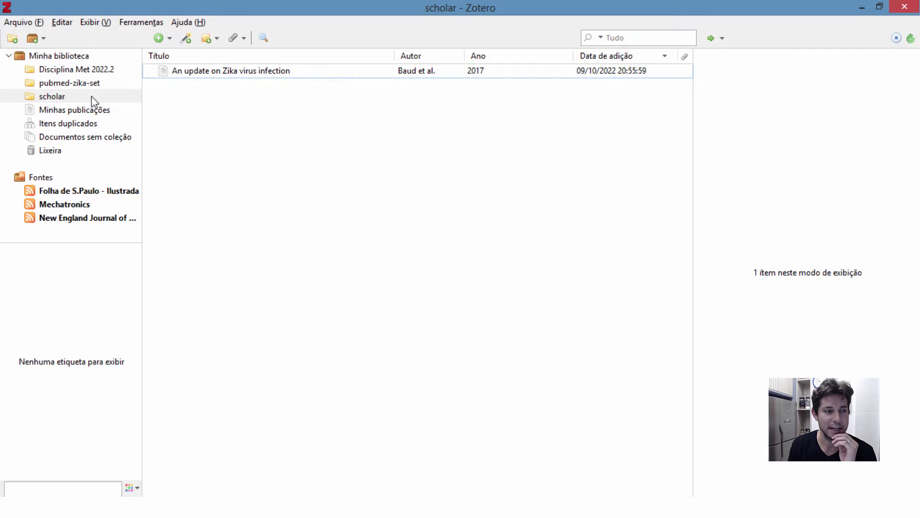
{"action": "left_click", "coordinate": [79, 57]}
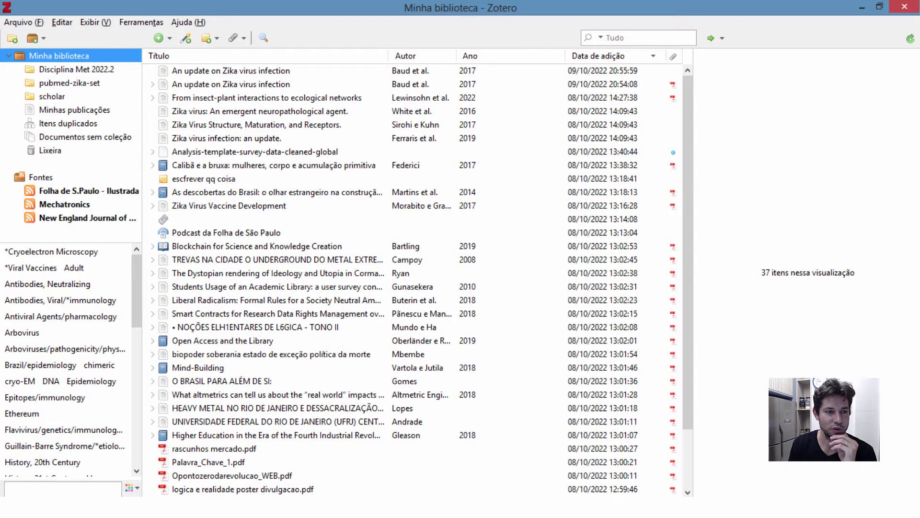
Step: Open the scholar text file from the desktop folder in Notepad and keep it in front of the Zotero library
{"action": "key", "text": "alt+Tab"}
{"action": "left_click", "coordinate": [872, 82]}
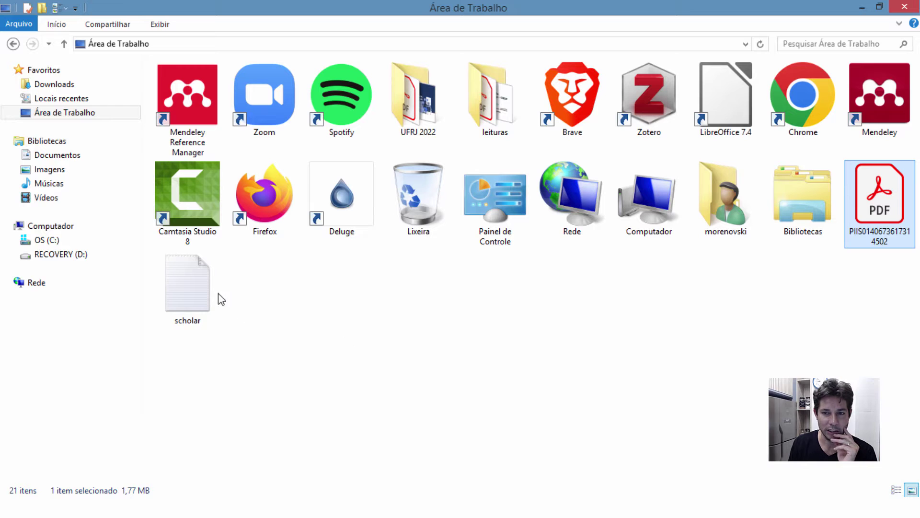
{"action": "double_click", "coordinate": [206, 293]}
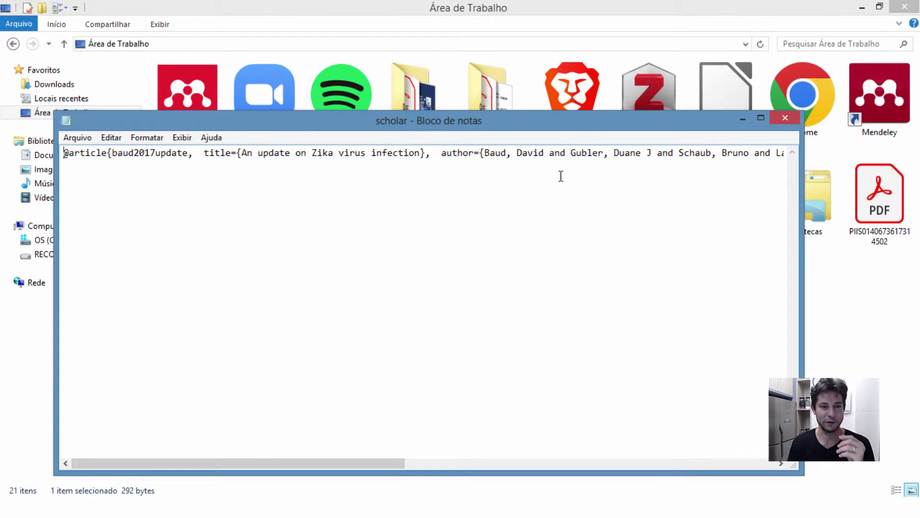
{"action": "key", "text": "alt+Tab"}
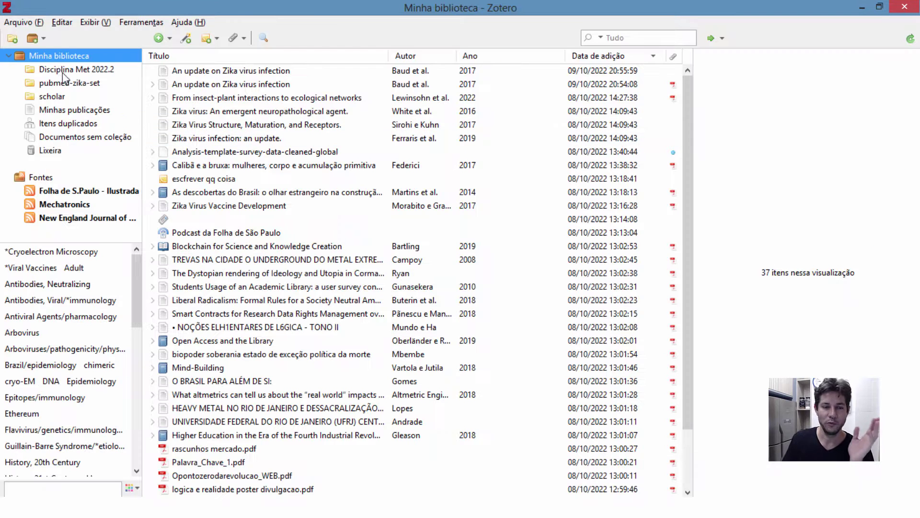
{"action": "key", "text": "alt+Tab"}
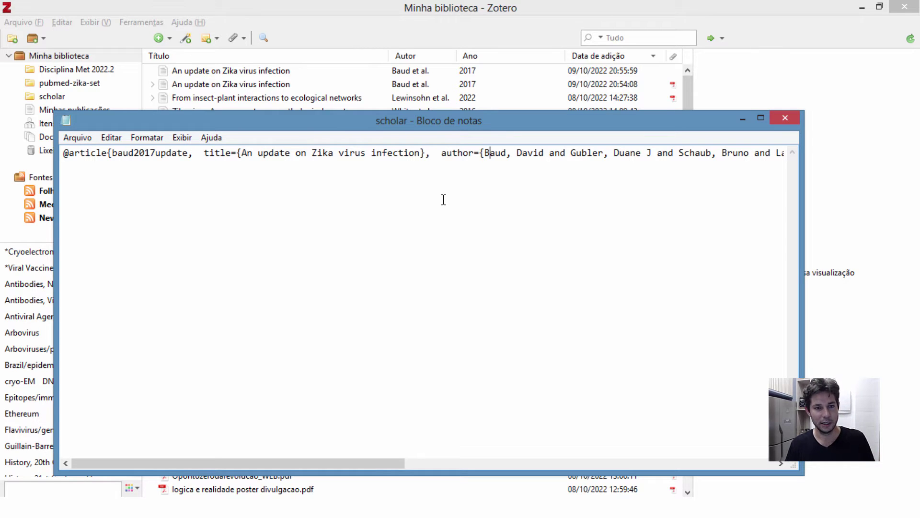
Step: Copy the entire BibTeX entry from the scholar text file and import it into the Zotero library from the clipboard
{"action": "key", "text": "ctrl+a"}
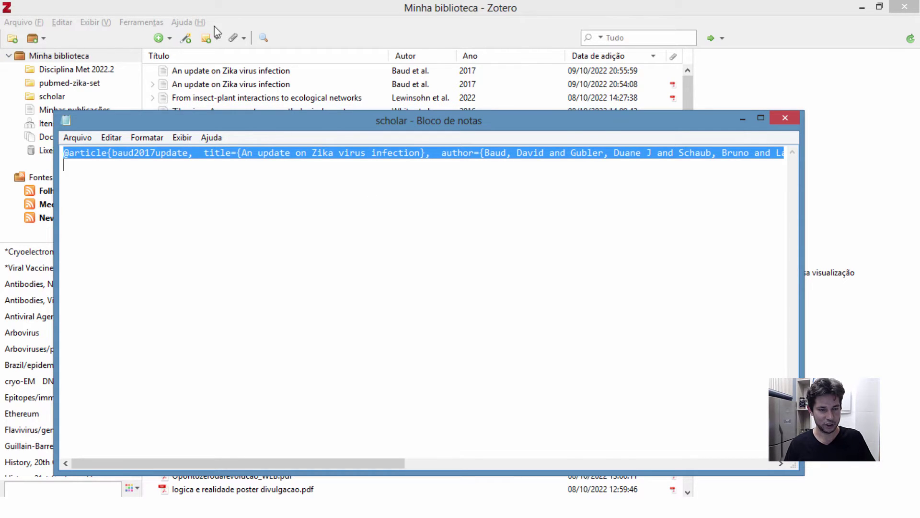
{"action": "key", "text": "alt+Tab"}
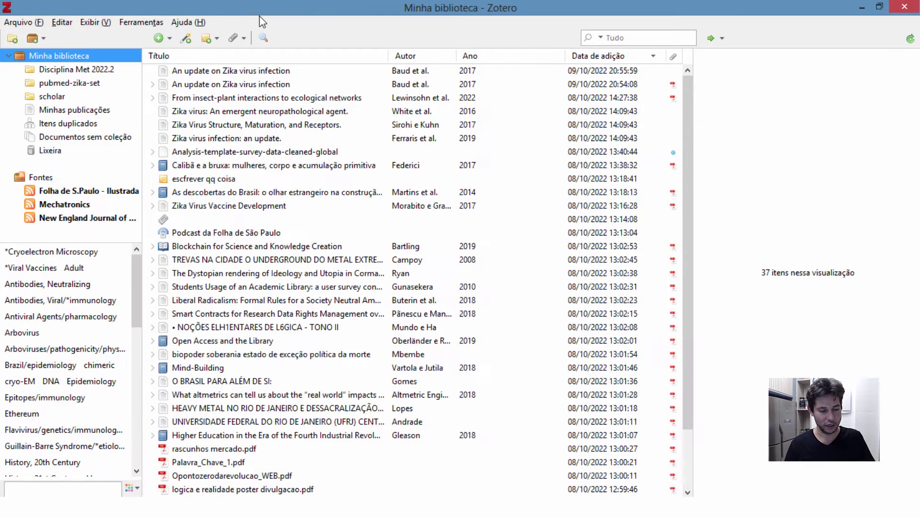
{"action": "left_click", "coordinate": [39, 23]}
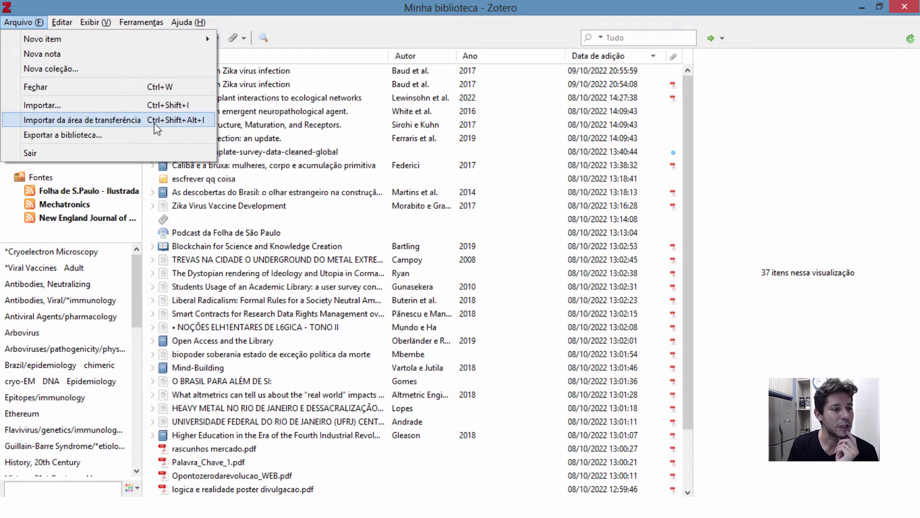
{"action": "left_click", "coordinate": [135, 123]}
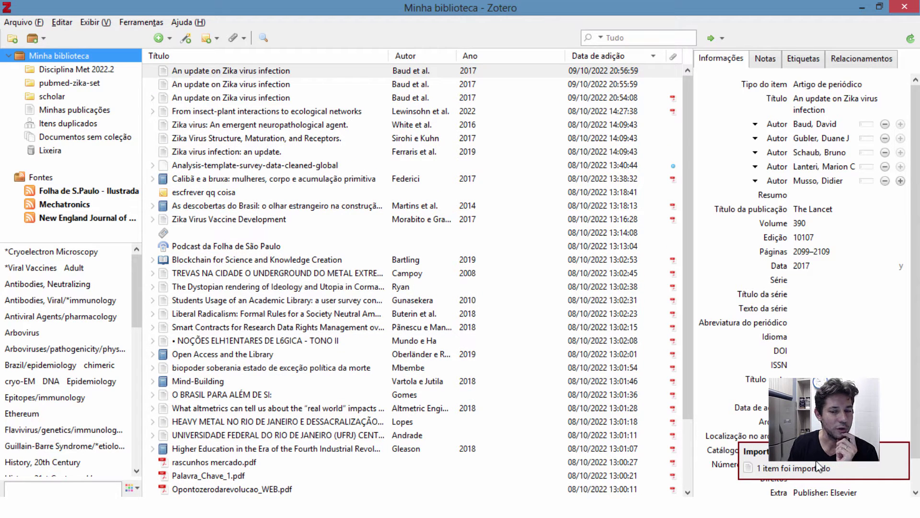
Step: Compare the details of the "An update on Zika virus infection" records and inspect the PDF attached to the oldest one
{"action": "left_click", "coordinate": [292, 97]}
{"action": "left_click", "coordinate": [306, 73]}
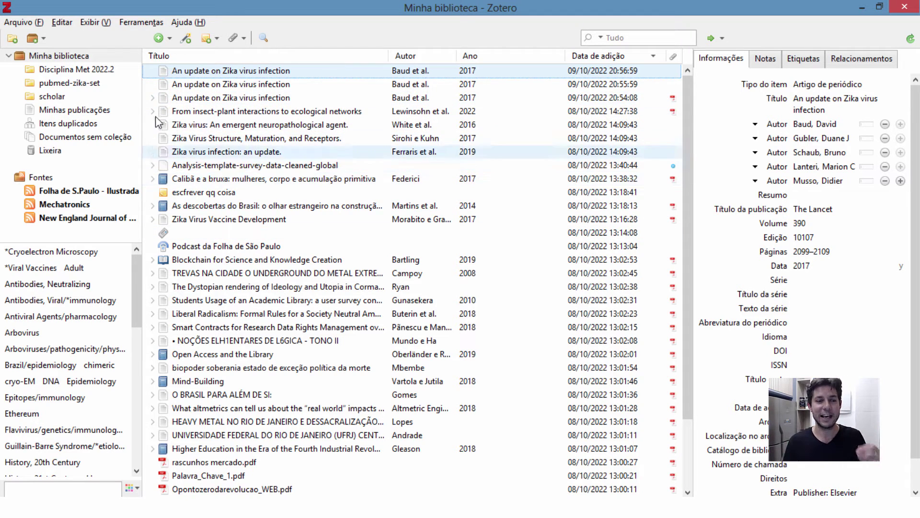
{"action": "left_click", "coordinate": [153, 97]}
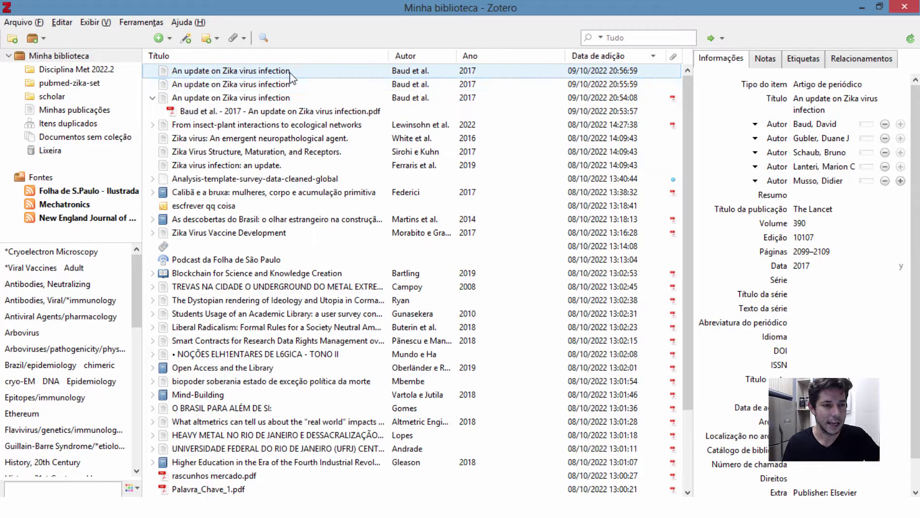
{"action": "left_click", "coordinate": [274, 100], "text": "shift"}
{"action": "left_click", "coordinate": [283, 113]}
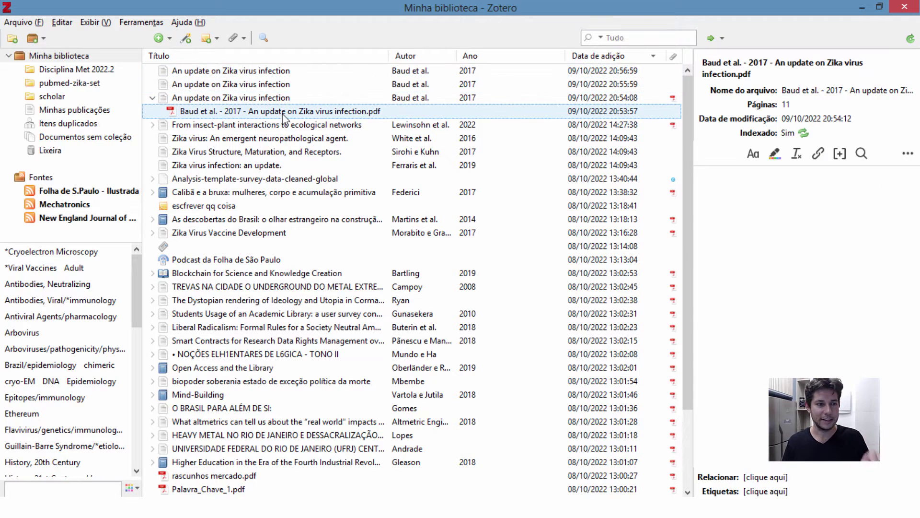
{"action": "left_click", "coordinate": [262, 100]}
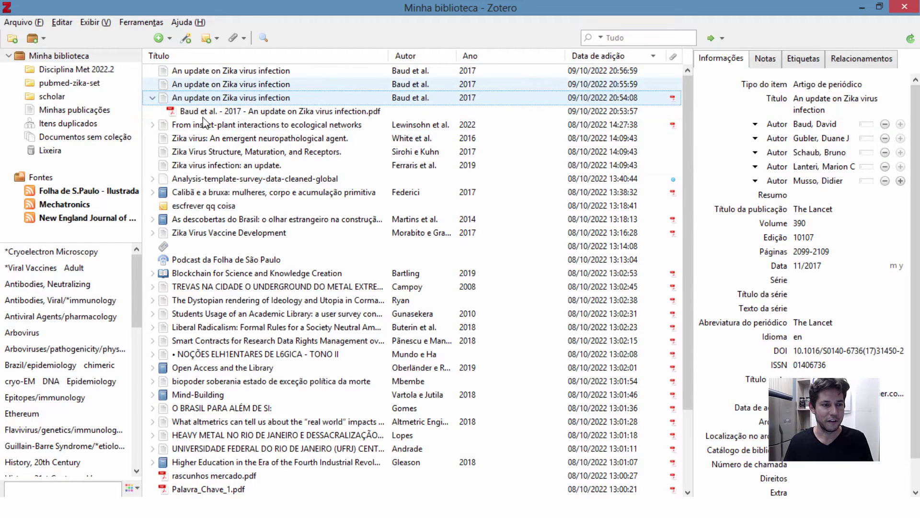
Step: Merge the three duplicate "An update on Zika virus infection" items, using the 09/10/2022 20:54:08 version as master
{"action": "left_click", "coordinate": [81, 123]}
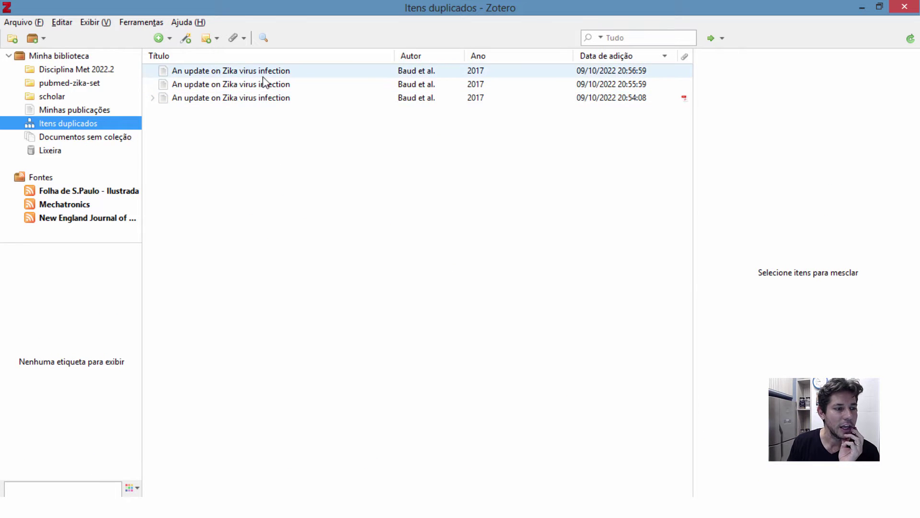
{"action": "left_click", "coordinate": [296, 85]}
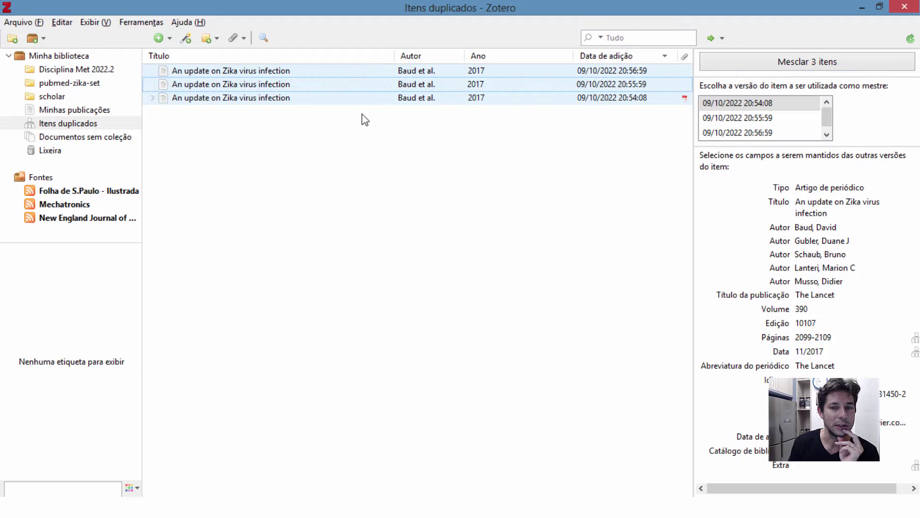
{"action": "left_click", "coordinate": [303, 102]}
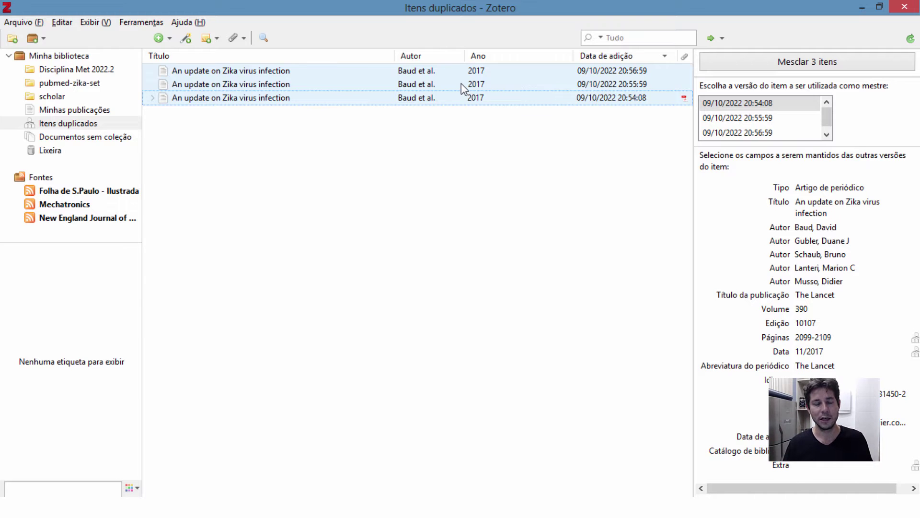
{"action": "left_click", "coordinate": [286, 85]}
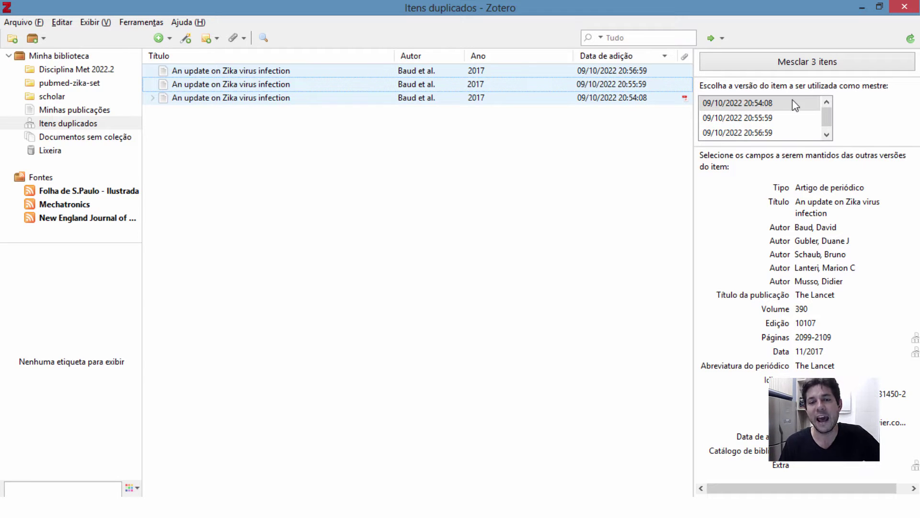
{"action": "left_click", "coordinate": [799, 64]}
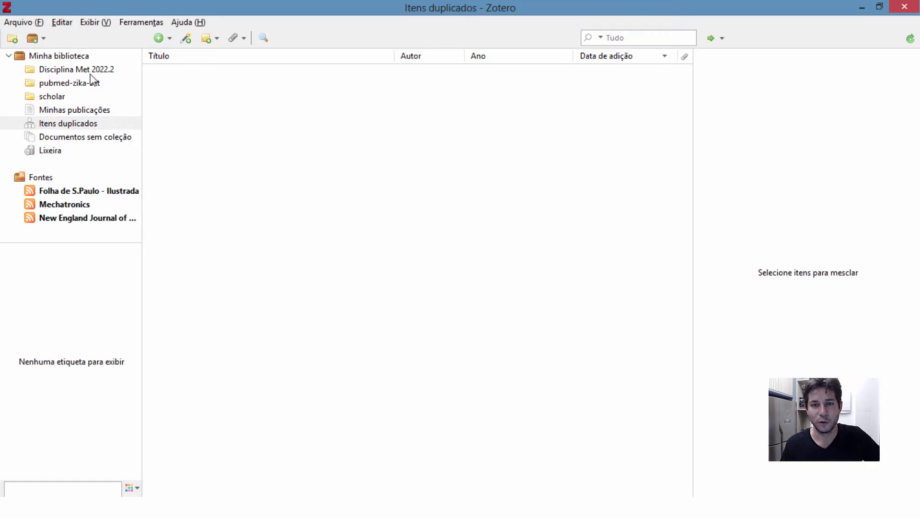
Step: Review the merged "An update on Zika virus infection" item in the whole library and the scholar collection, including the collection's available actions
{"action": "left_click", "coordinate": [76, 56]}
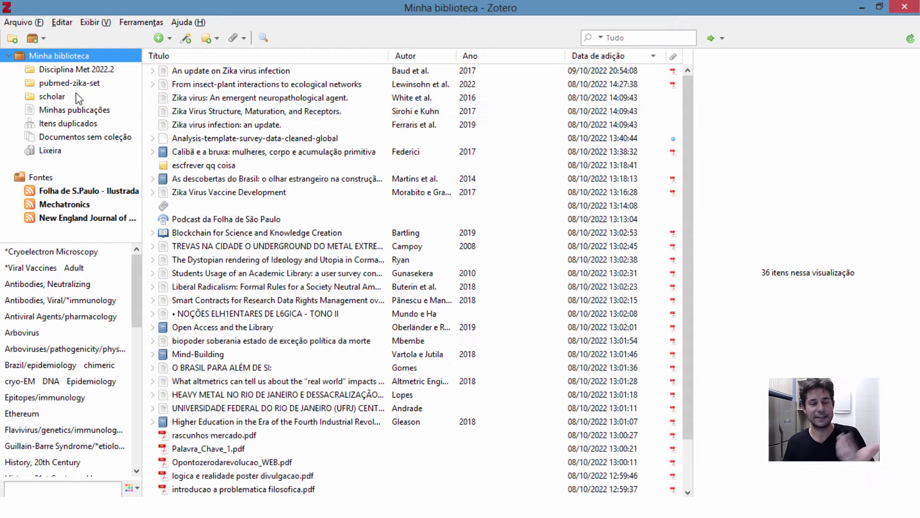
{"action": "left_click", "coordinate": [55, 97]}
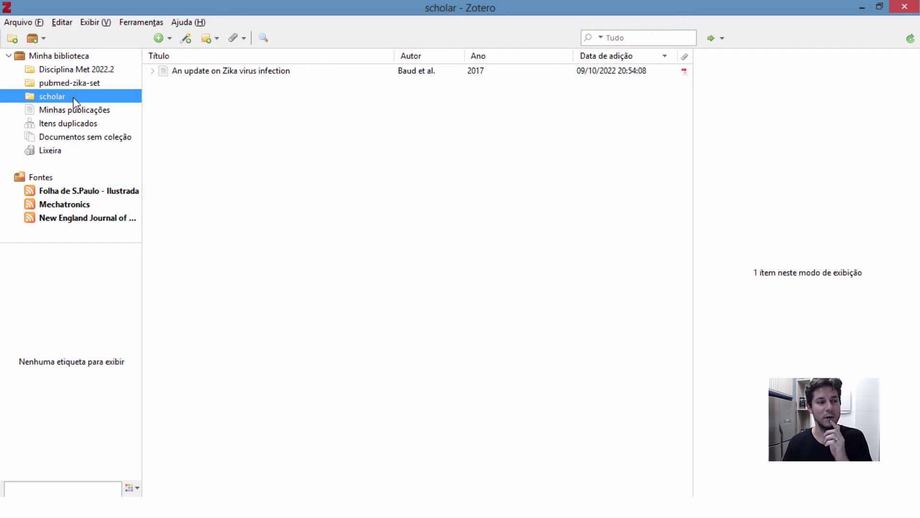
{"action": "left_click", "coordinate": [74, 60]}
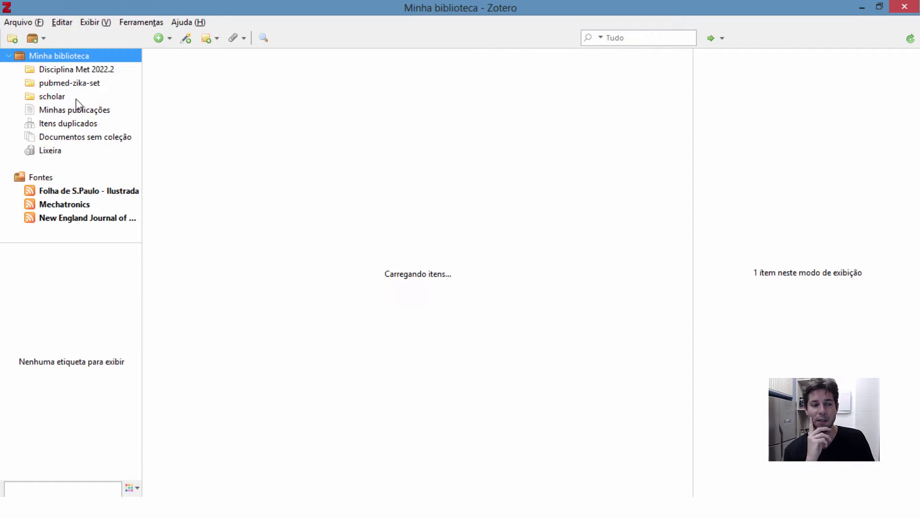
{"action": "left_click", "coordinate": [76, 99]}
{"action": "right_click", "coordinate": [74, 99]}
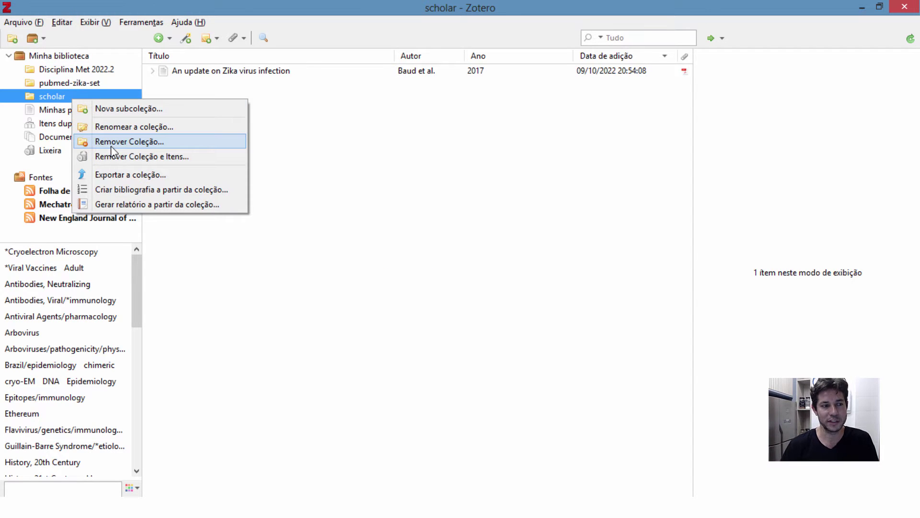
{"action": "left_click", "coordinate": [274, 42]}
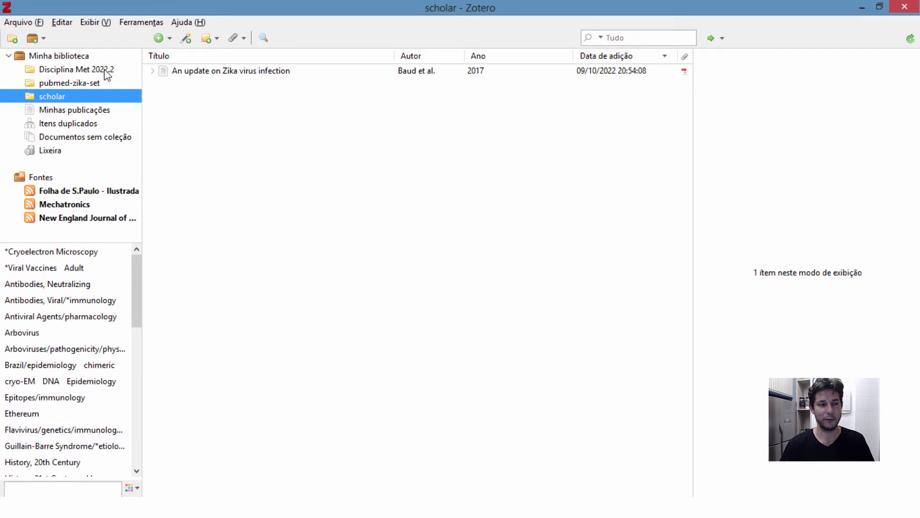
{"action": "left_click", "coordinate": [88, 54]}
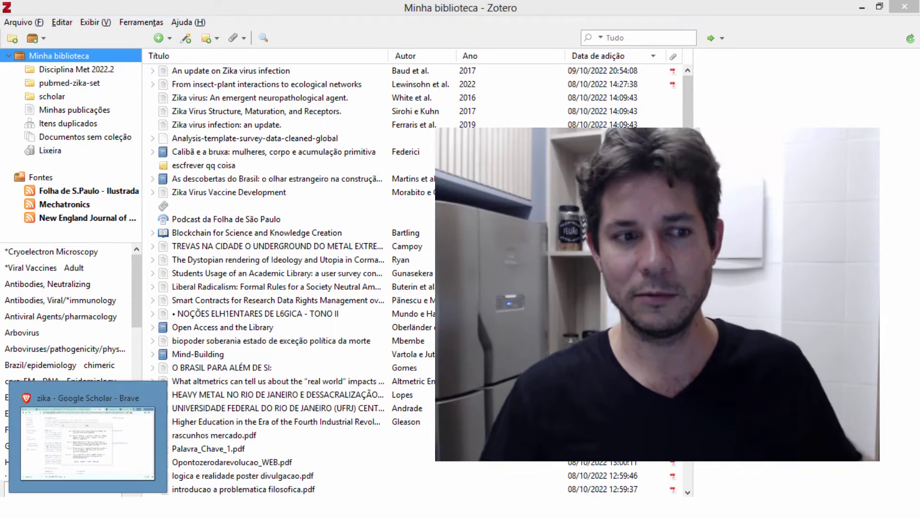
Step: Switch to Brave and open the download page of the Zotero website, dismissing the finished downloads list
{"action": "left_click", "coordinate": [96, 441]}
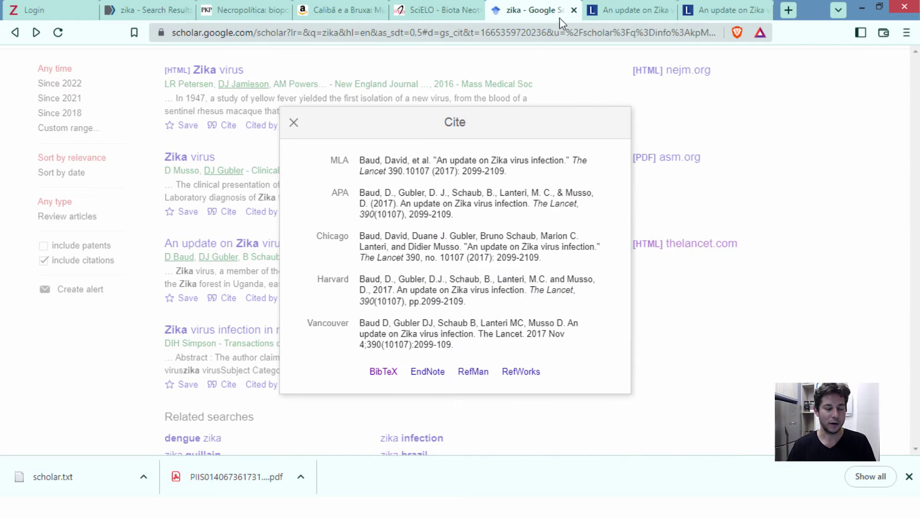
{"action": "left_click", "coordinate": [51, 9]}
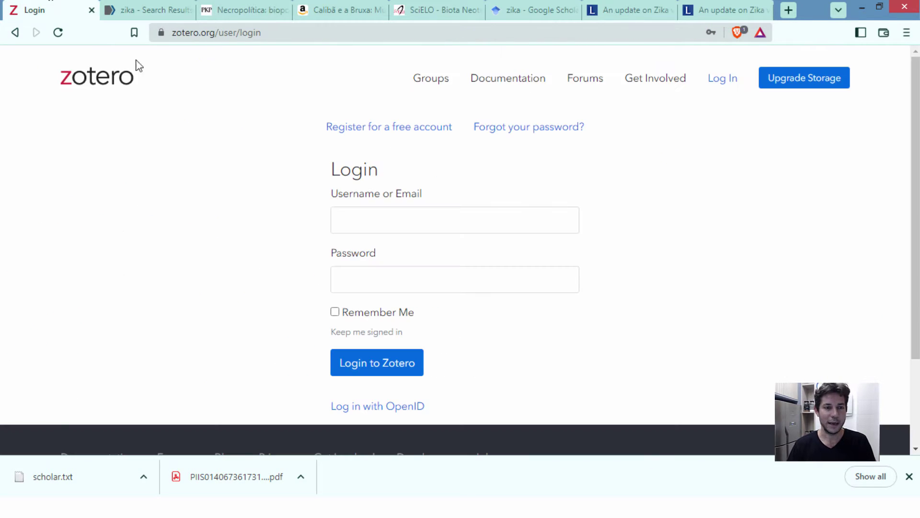
{"action": "left_click", "coordinate": [109, 78]}
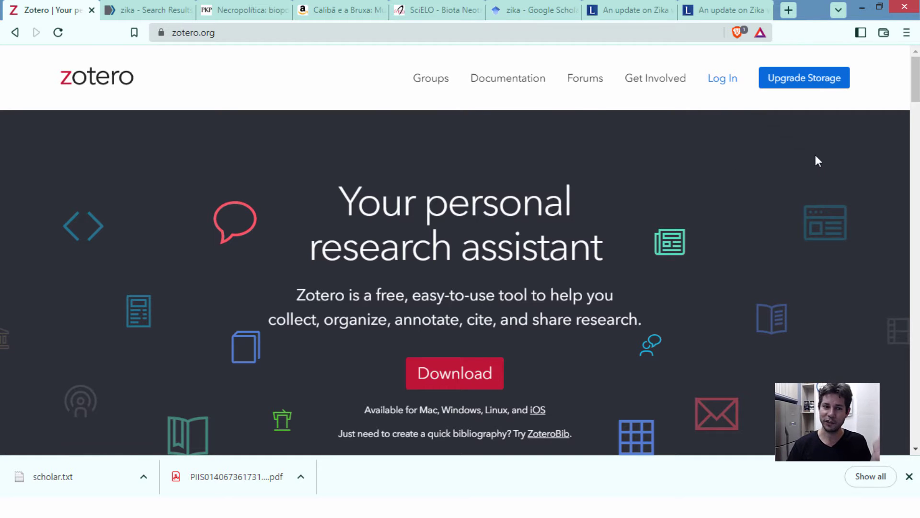
{"action": "scroll", "coordinate": [824, 178], "scroll_direction": "down", "scroll_amount": 1}
{"action": "left_click", "coordinate": [910, 477]}
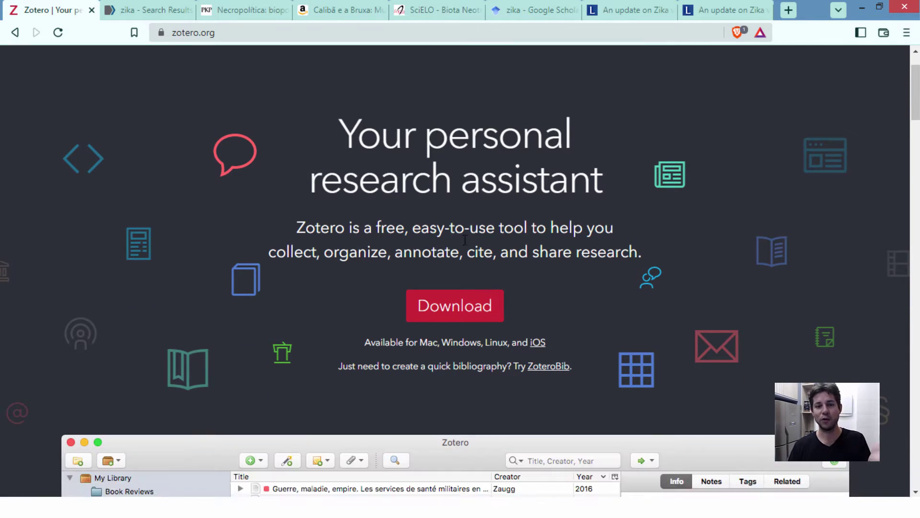
{"action": "scroll", "coordinate": [354, 209], "scroll_direction": "up", "scroll_amount": 1}
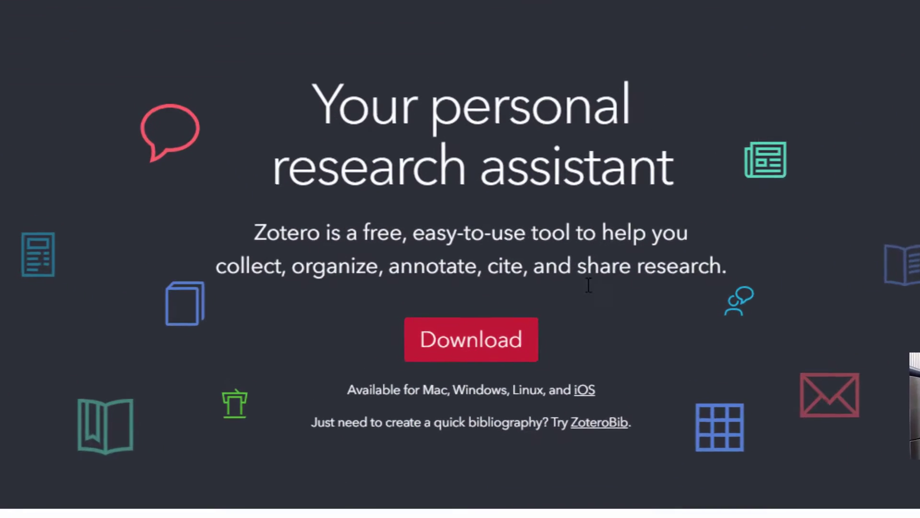
{"action": "left_click", "coordinate": [524, 317]}
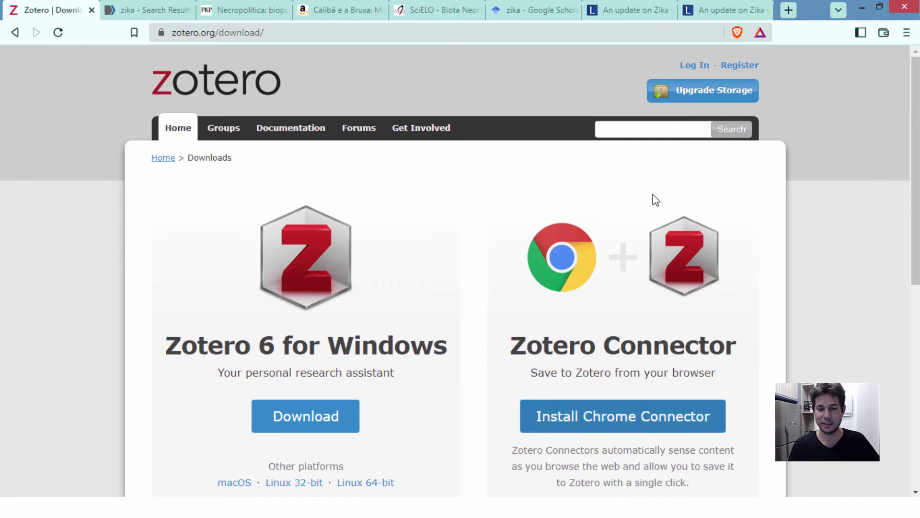
Step: Open the link for Zotero Connectors for other browsers in a new tab and go to that tab
{"action": "scroll", "coordinate": [671, 379], "scroll_direction": "down", "scroll_amount": 1}
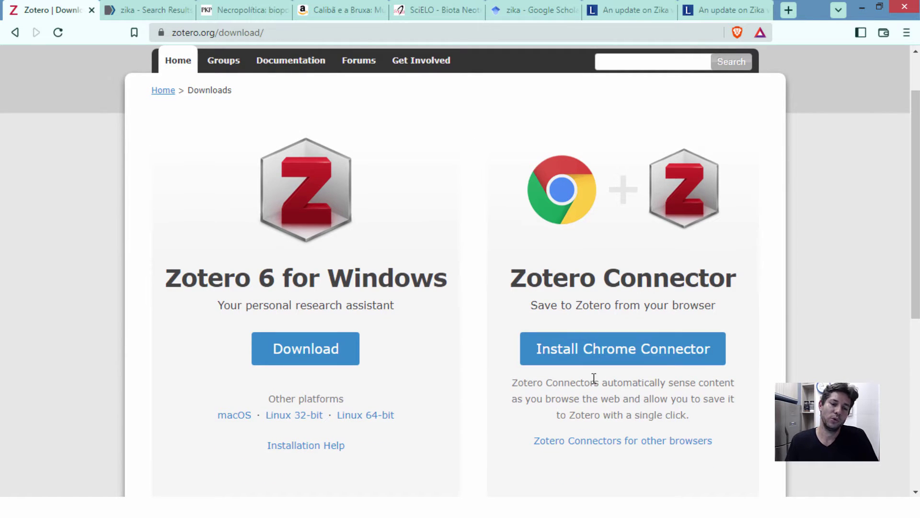
{"action": "scroll", "coordinate": [622, 322], "scroll_direction": "up", "scroll_amount": 1}
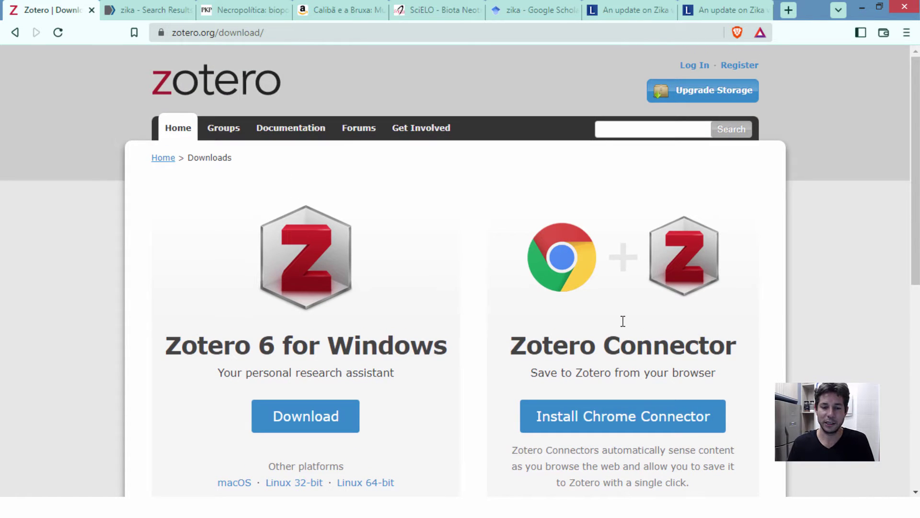
{"action": "scroll", "coordinate": [623, 321], "scroll_direction": "down", "scroll_amount": 2}
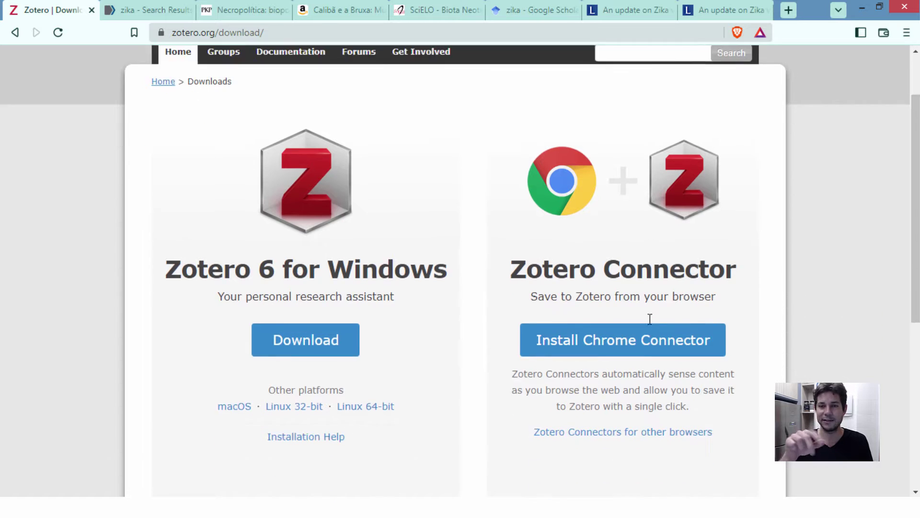
{"action": "right_click", "coordinate": [647, 378]}
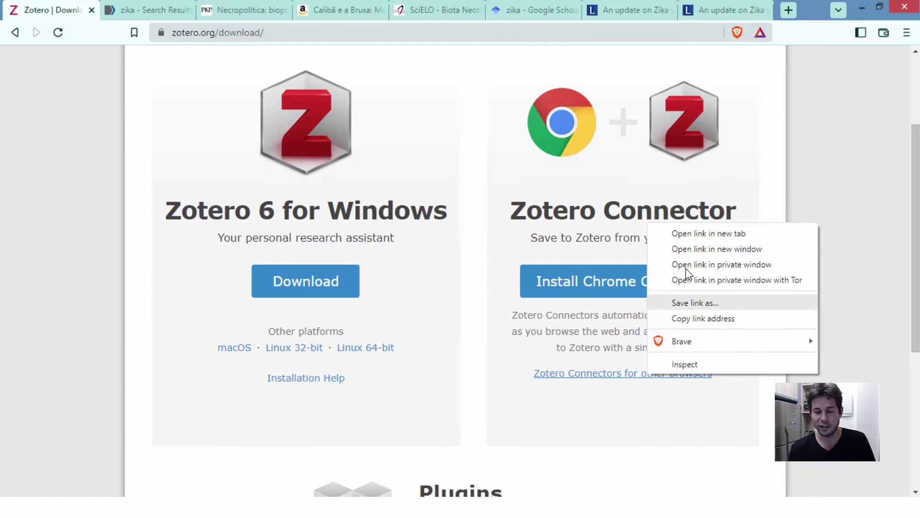
{"action": "left_click", "coordinate": [710, 233]}
{"action": "left_click", "coordinate": [126, 11]}
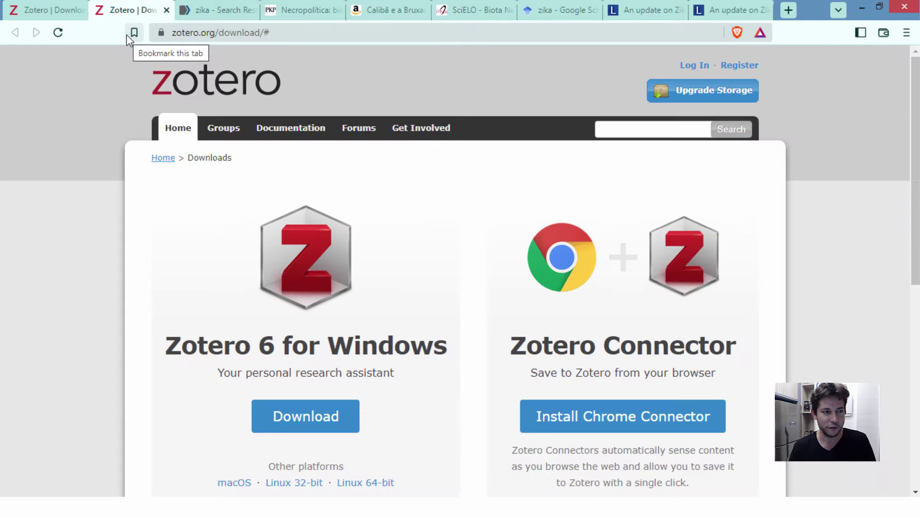
Step: Show the connectors for other browsers and review the Firefox, Edge and Safari options alongside the Chrome connector
{"action": "scroll", "coordinate": [339, 226], "scroll_direction": "down", "scroll_amount": 8}
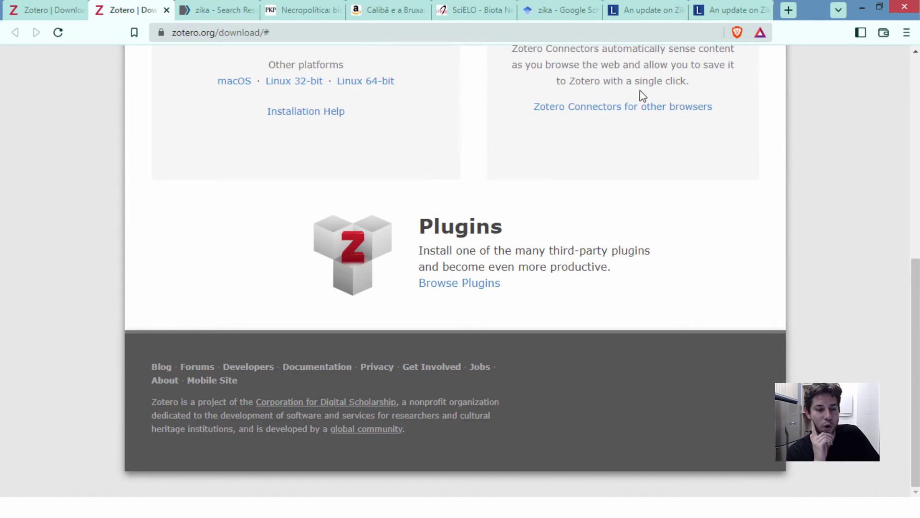
{"action": "left_click", "coordinate": [637, 107]}
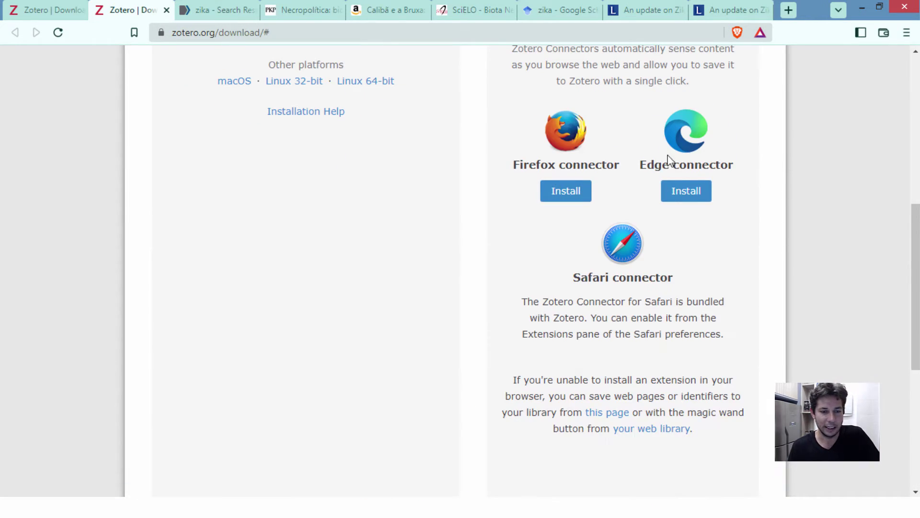
{"action": "scroll", "coordinate": [667, 213], "scroll_direction": "down", "scroll_amount": 1}
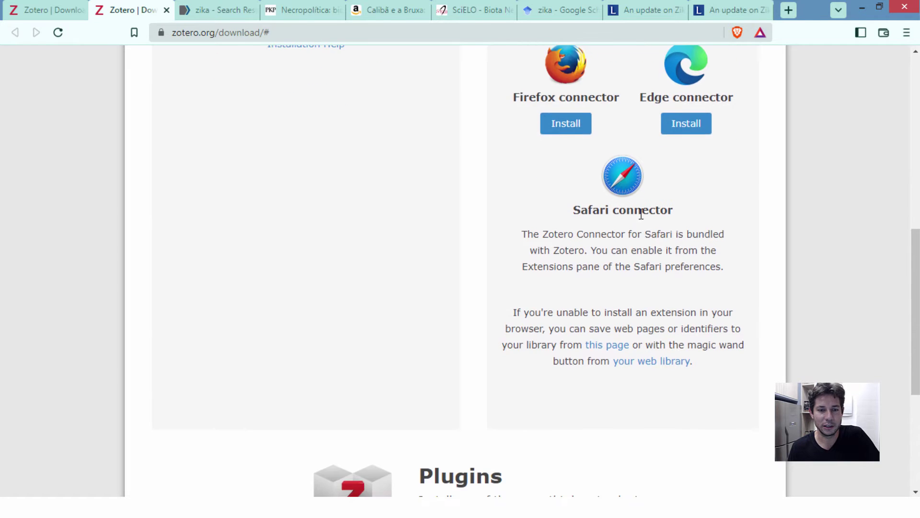
{"action": "scroll", "coordinate": [669, 280], "scroll_direction": "up", "scroll_amount": 7}
{"action": "scroll", "coordinate": [698, 286], "scroll_direction": "down", "scroll_amount": 3}
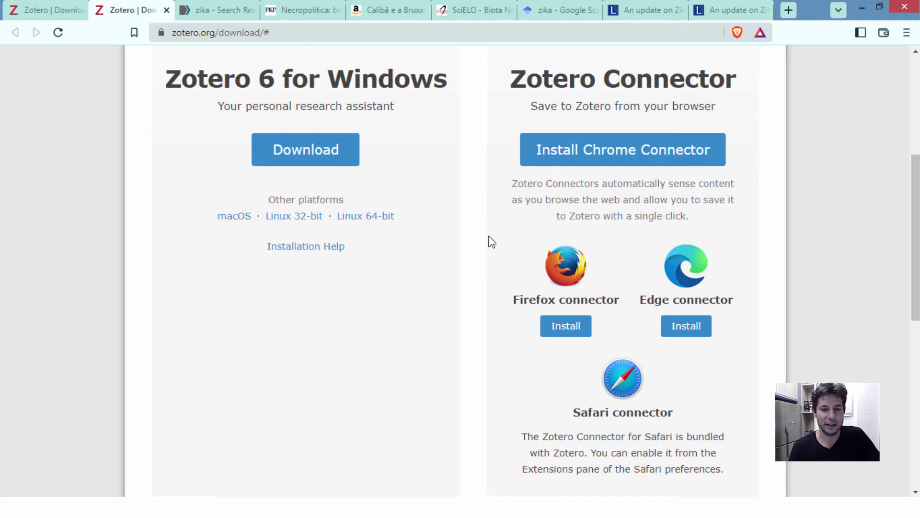
{"action": "scroll", "coordinate": [479, 235], "scroll_direction": "up", "scroll_amount": 1}
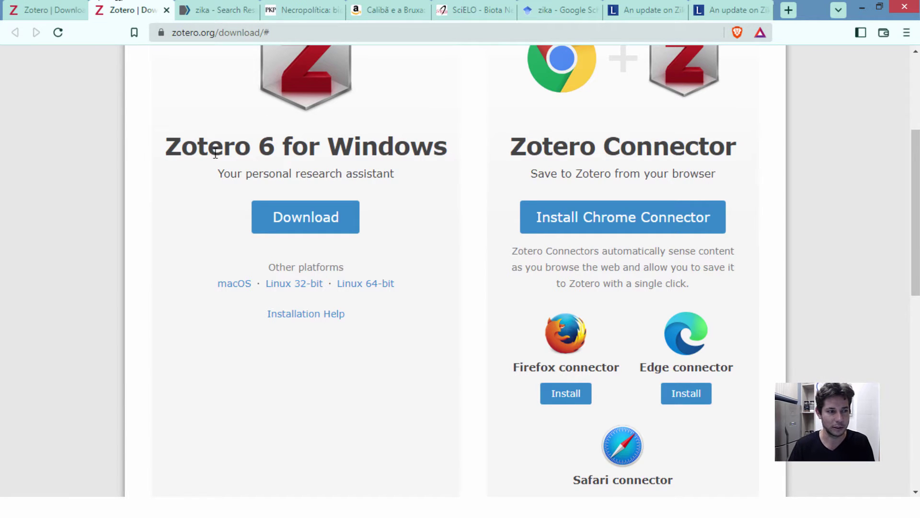
{"action": "scroll", "coordinate": [238, 436], "scroll_direction": "up", "scroll_amount": 2}
Step: Switch to Zotero, start the browser connector installation from there, and add the Zotero Connector extension to Brave
{"action": "key", "text": "alt+Tab"}
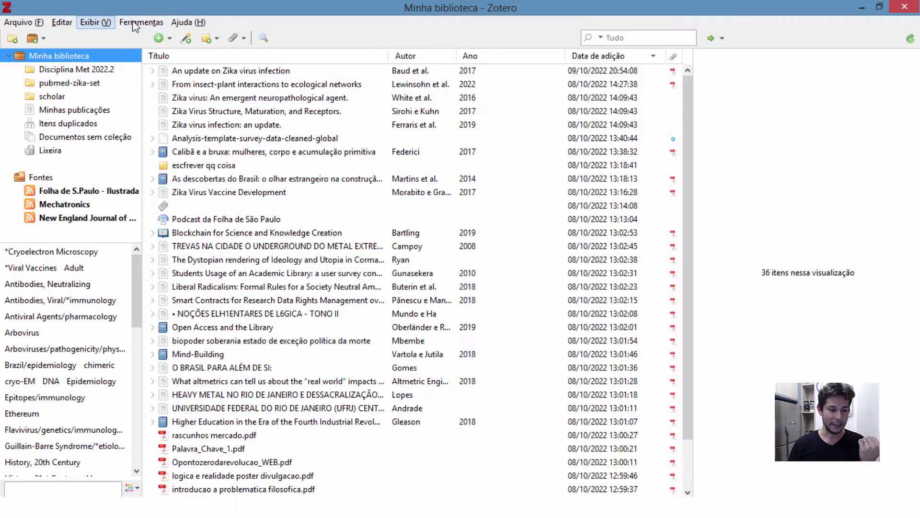
{"action": "left_click", "coordinate": [143, 25]}
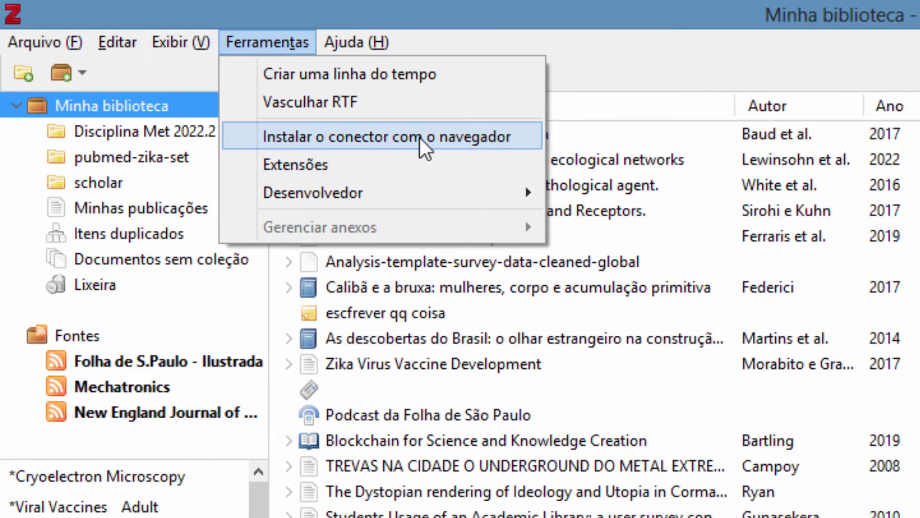
{"action": "left_click", "coordinate": [420, 138]}
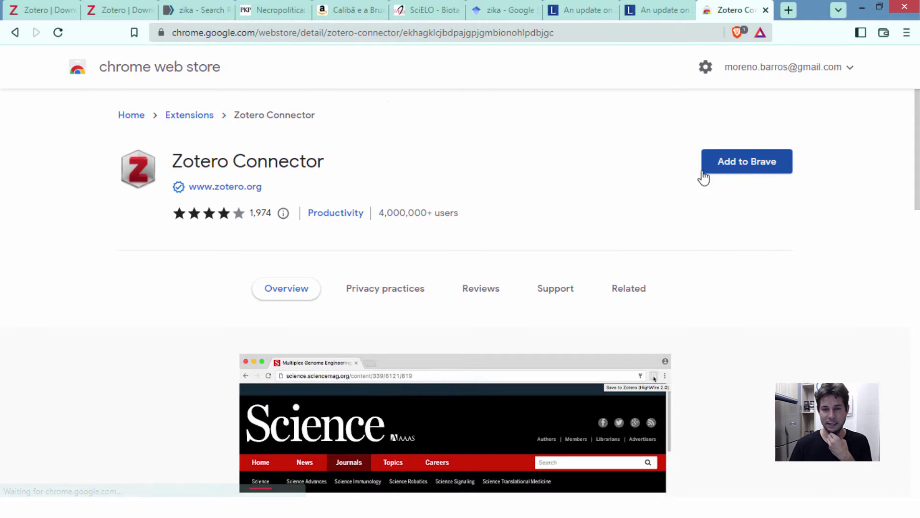
{"action": "left_click", "coordinate": [763, 166]}
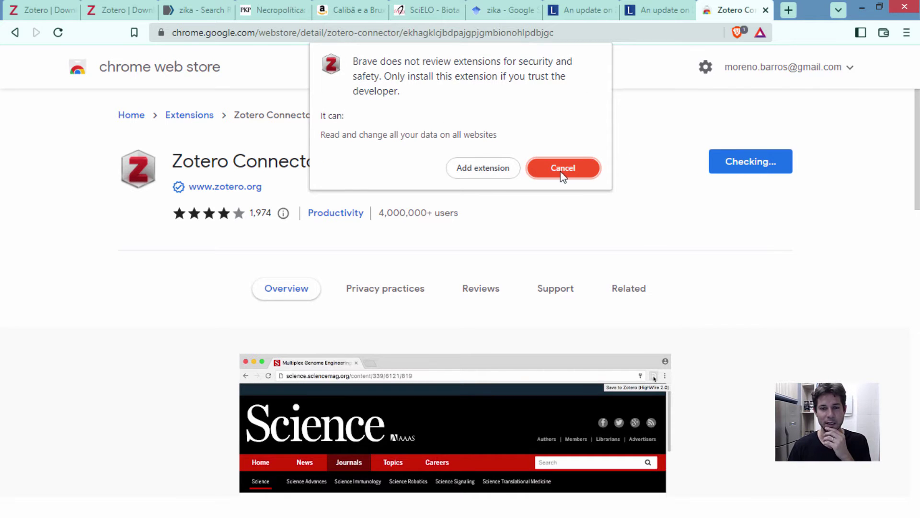
{"action": "left_click", "coordinate": [485, 169]}
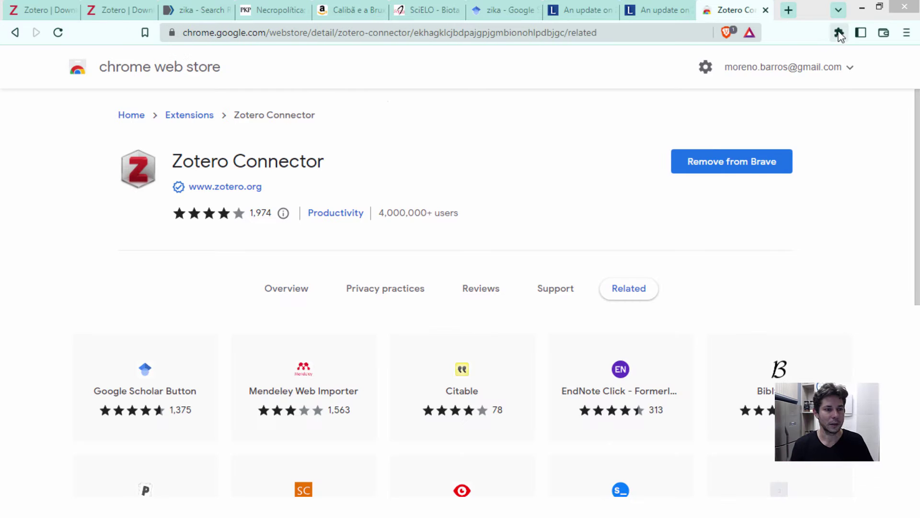
Step: Pin the Zotero Connector extension to Brave's toolbar and close the extensions list
{"action": "left_click", "coordinate": [839, 33]}
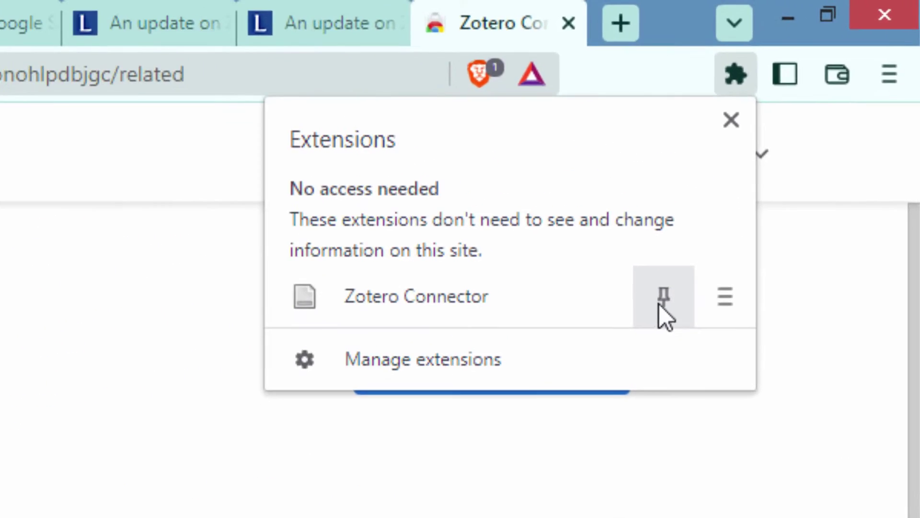
{"action": "left_click", "coordinate": [670, 298]}
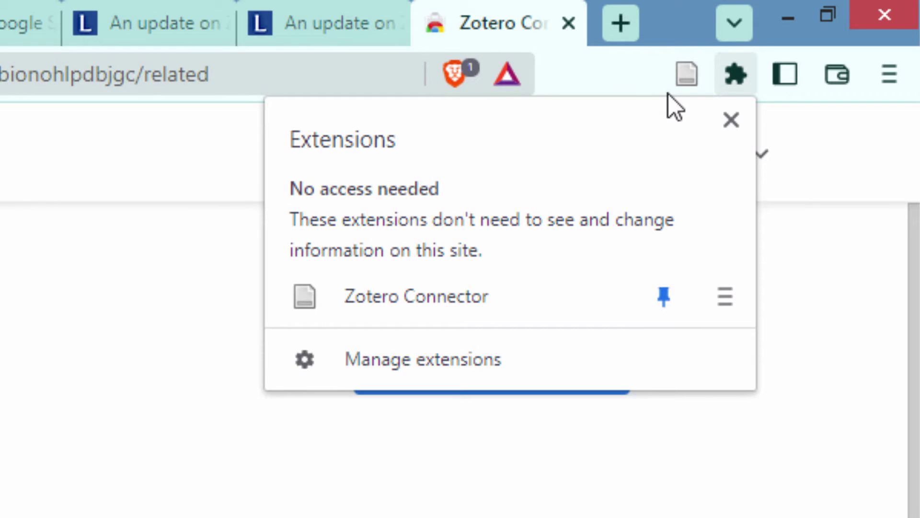
{"action": "left_click", "coordinate": [622, 77]}
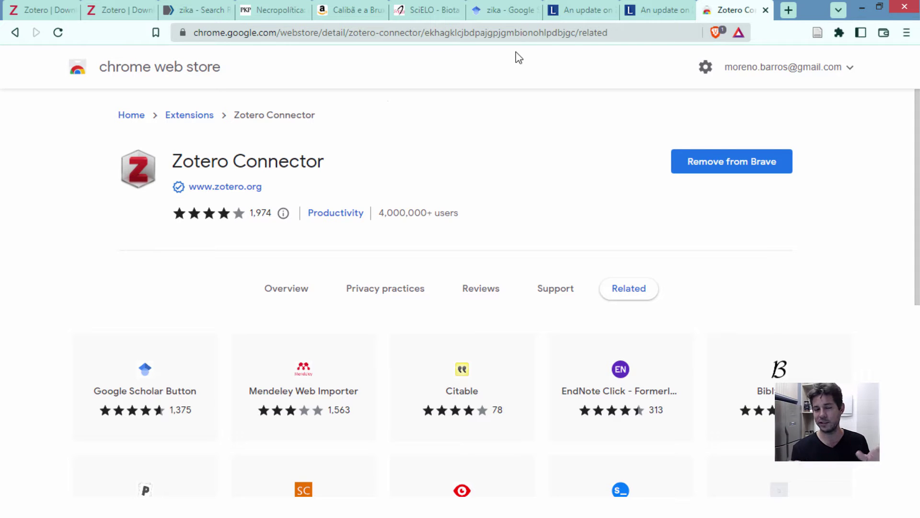
Step: Return to the Google Scholar results for zika, close the citation window, and look over the results list and result count
{"action": "left_click", "coordinate": [516, 6]}
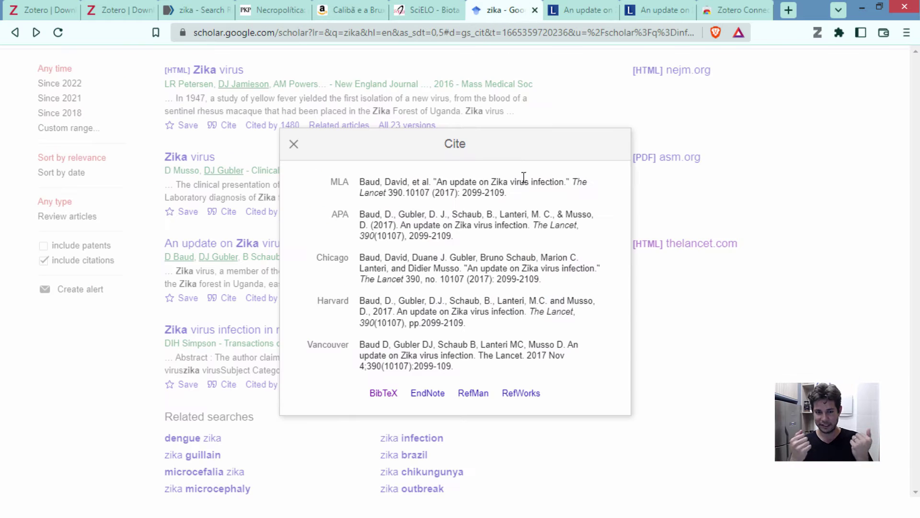
{"action": "left_click", "coordinate": [295, 145]}
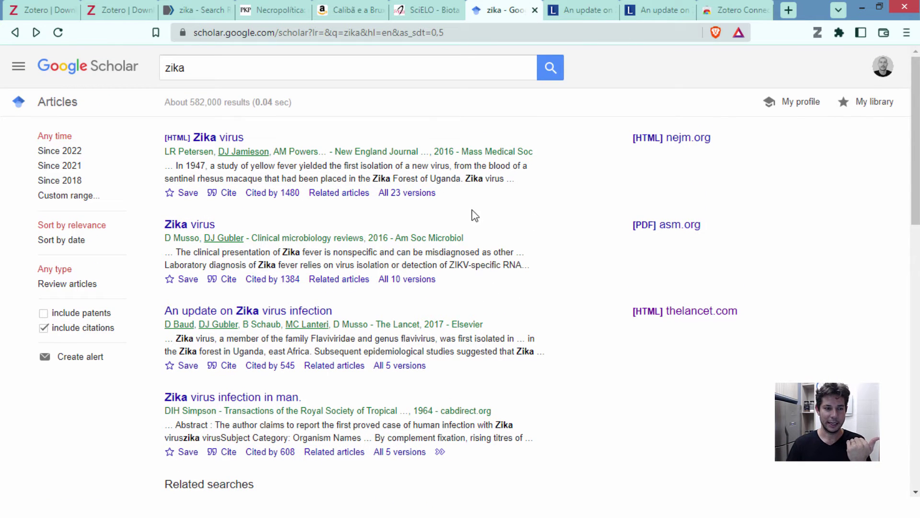
{"action": "scroll", "coordinate": [251, 111], "scroll_direction": "down", "scroll_amount": 3}
{"action": "scroll", "coordinate": [195, 165], "scroll_direction": "up", "scroll_amount": 3}
{"action": "left_click_drag", "start_coordinate": [189, 102], "coordinate": [209, 103]}
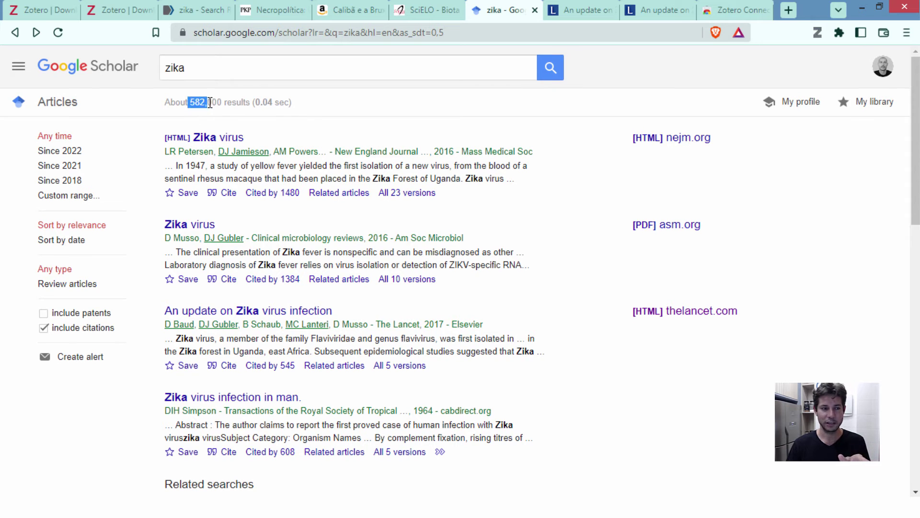
{"action": "left_click", "coordinate": [775, 227]}
Step: Open the "An update on Zika virus infection" result from Google Scholar in a new tab
{"action": "scroll", "coordinate": [440, 196], "scroll_direction": "down", "scroll_amount": 2}
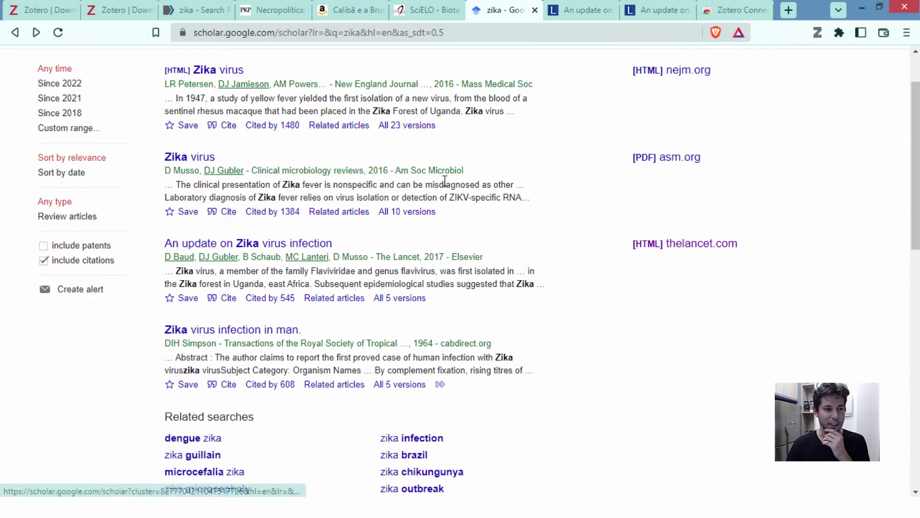
{"action": "right_click", "coordinate": [300, 244]}
{"action": "left_click", "coordinate": [344, 255]}
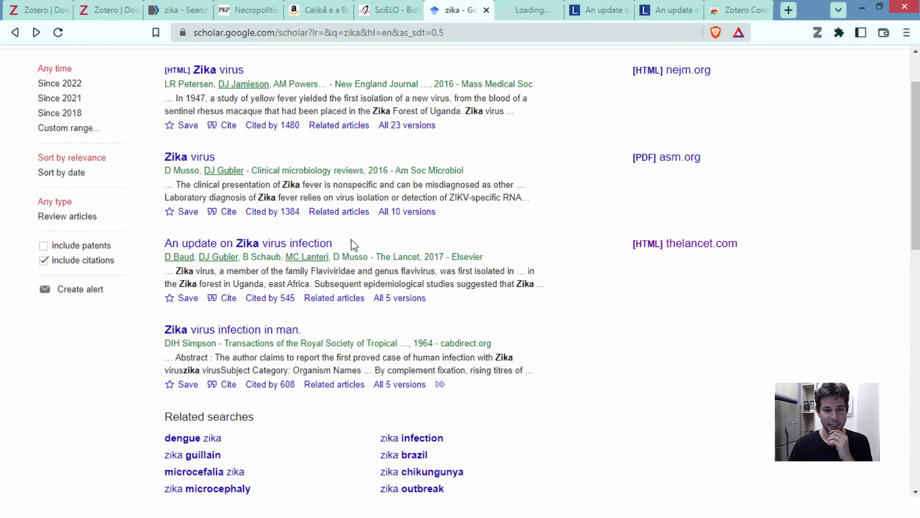
Step: Open the thelancet.com version of "An update on Zika virus infection" from the Google Scholar results in a new tab and show it
{"action": "left_click", "coordinate": [516, 14]}
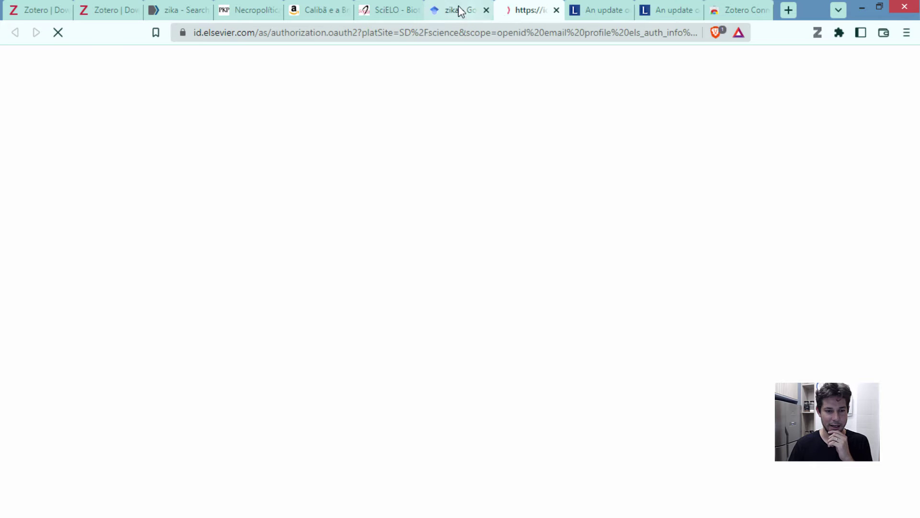
{"action": "left_click", "coordinate": [458, 9]}
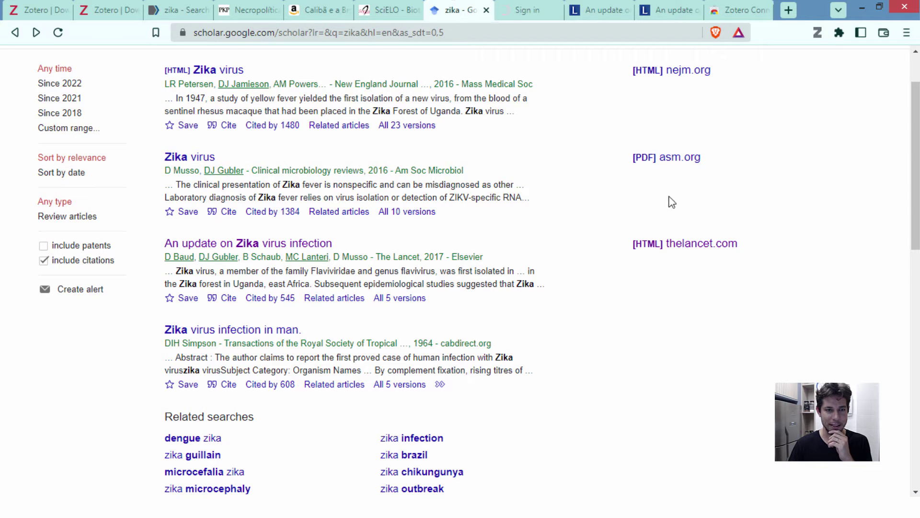
{"action": "right_click", "coordinate": [641, 245]}
{"action": "left_click", "coordinate": [671, 254]}
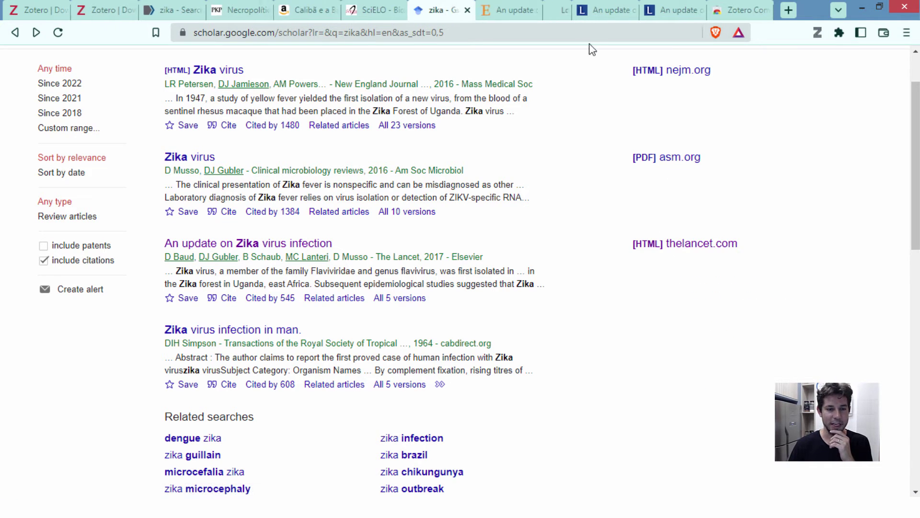
{"action": "left_click", "coordinate": [551, 9]}
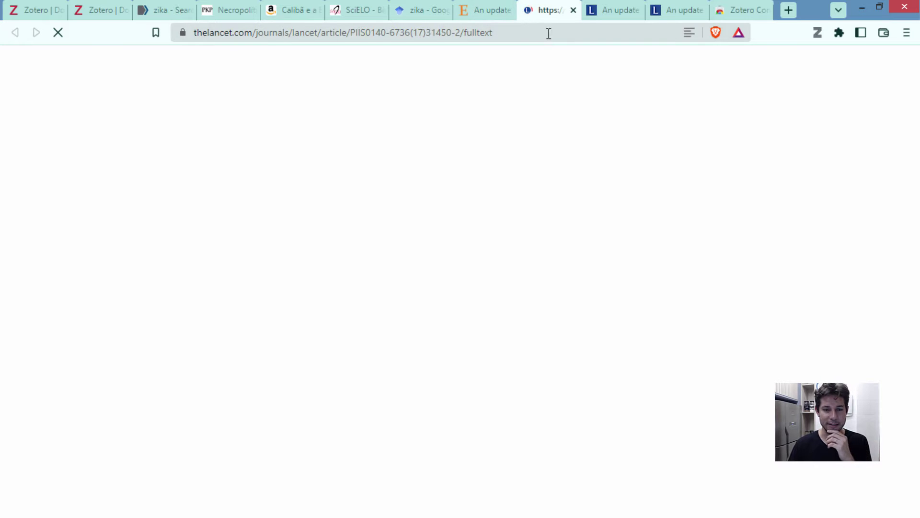
{"action": "left_click", "coordinate": [487, 10]}
{"action": "left_click", "coordinate": [538, 10]}
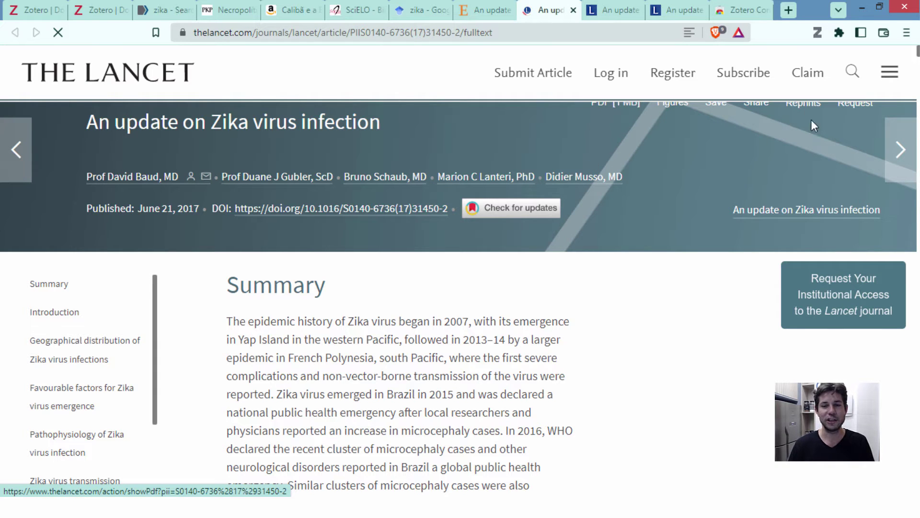
Step: Dismiss the Zotero Connector's welcome message and save the Lancet article with the connector
{"action": "left_click", "coordinate": [818, 35]}
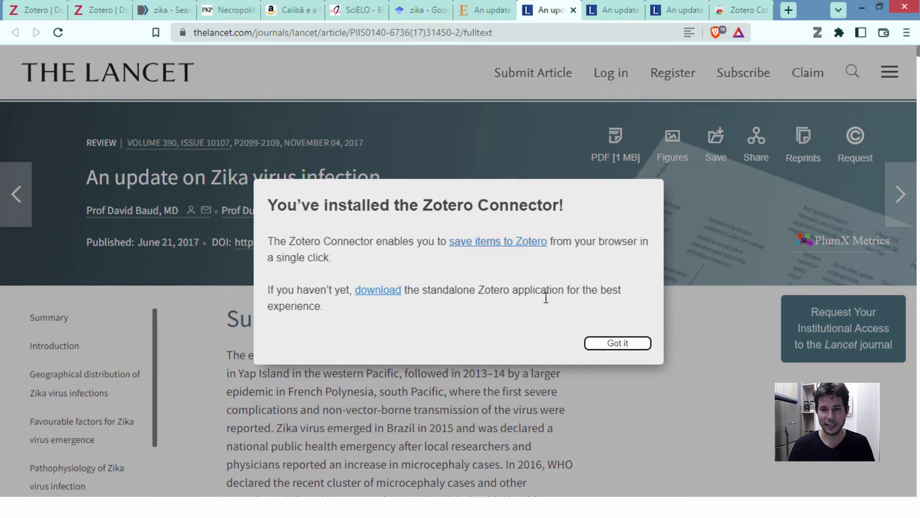
{"action": "left_click", "coordinate": [616, 343]}
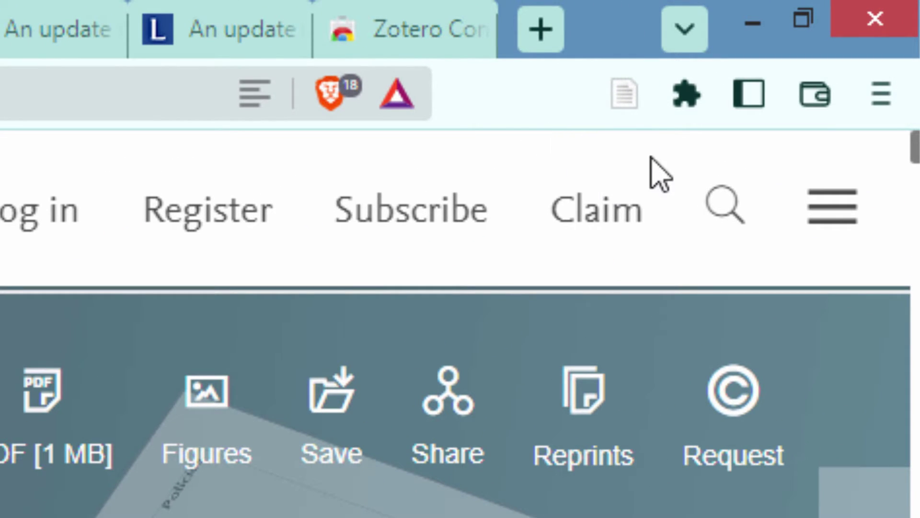
{"action": "left_click", "coordinate": [624, 97]}
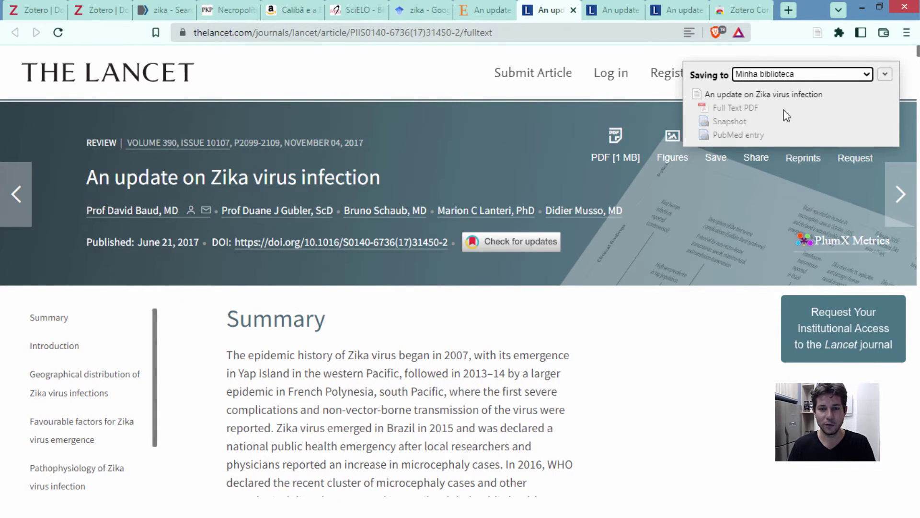
Step: Expand the connector's save options, view the collections and tags field, and finish with Minha biblioteca as the destination
{"action": "left_click", "coordinate": [841, 79]}
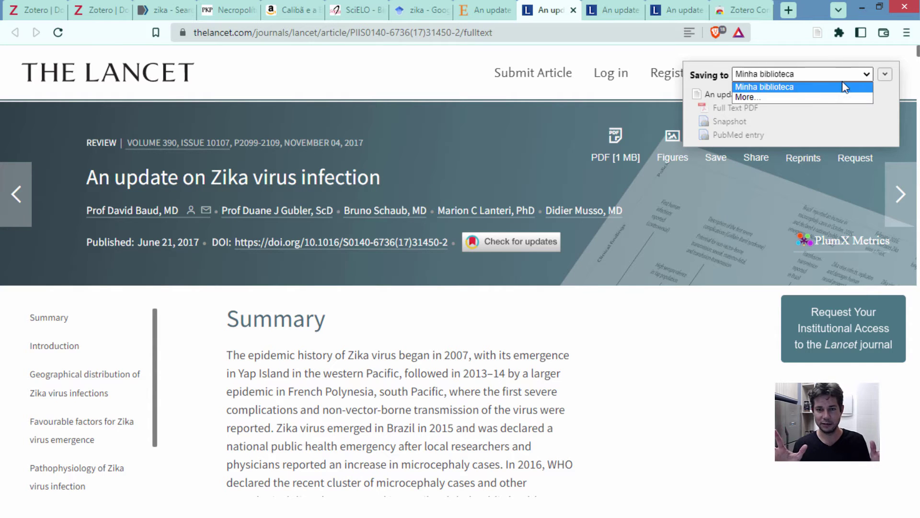
{"action": "left_click", "coordinate": [780, 98]}
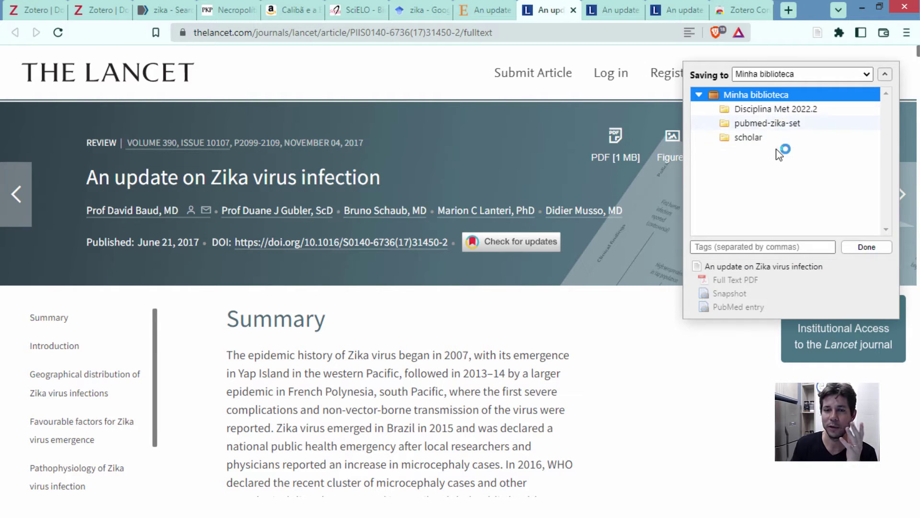
{"action": "left_click", "coordinate": [752, 247]}
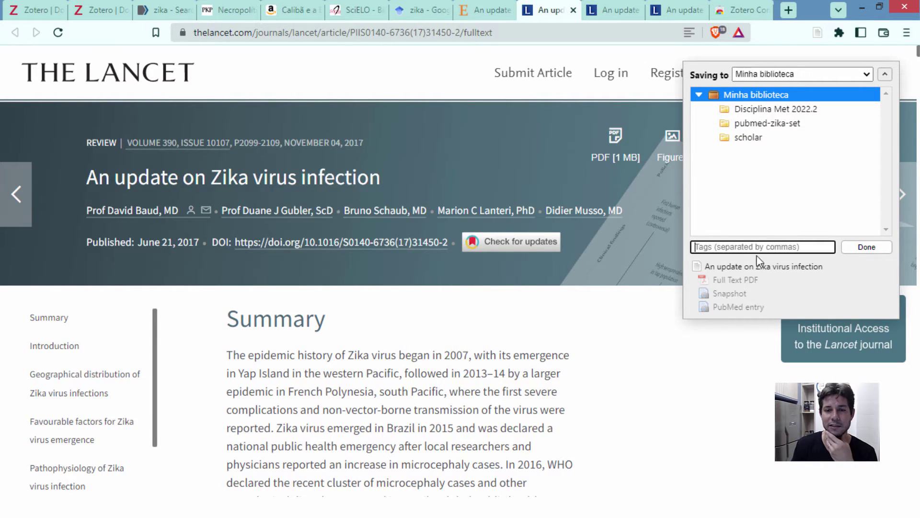
{"action": "left_click", "coordinate": [699, 95]}
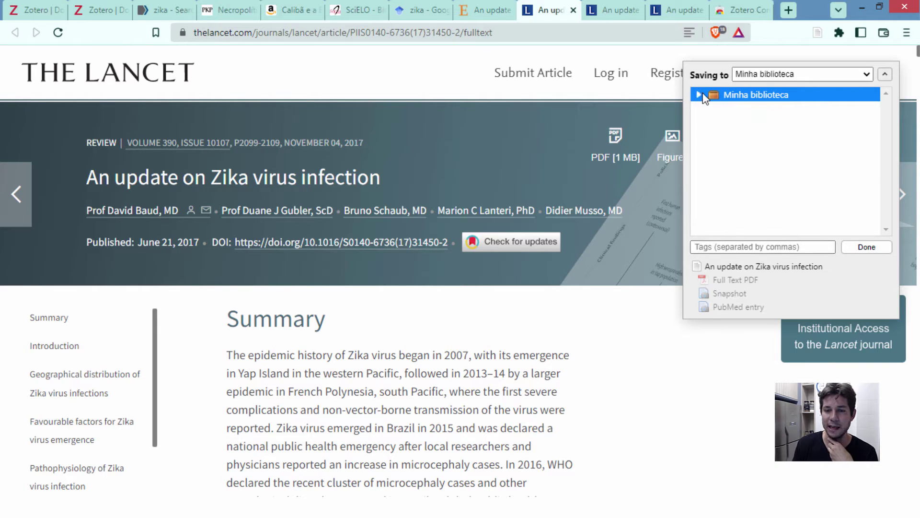
{"action": "left_click", "coordinate": [853, 246]}
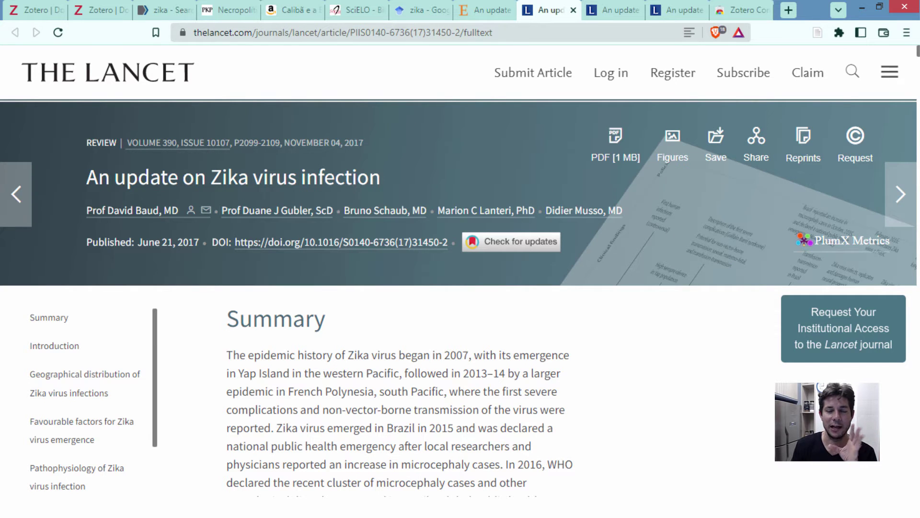
Step: Check the Lancet article in Zotero, return to Brave, and save the article's ScienceDirect page with the Zotero Connector
{"action": "key", "text": "alt+Tab"}
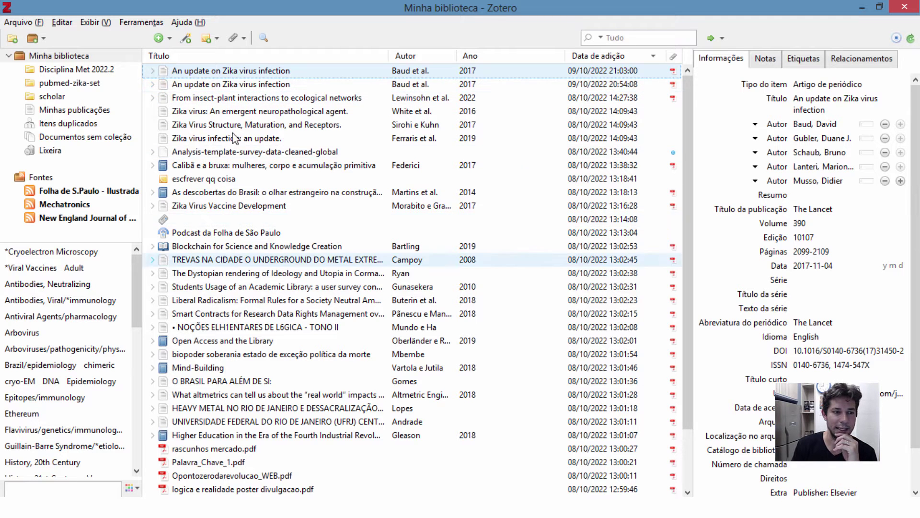
{"action": "key", "text": "alt+Tab"}
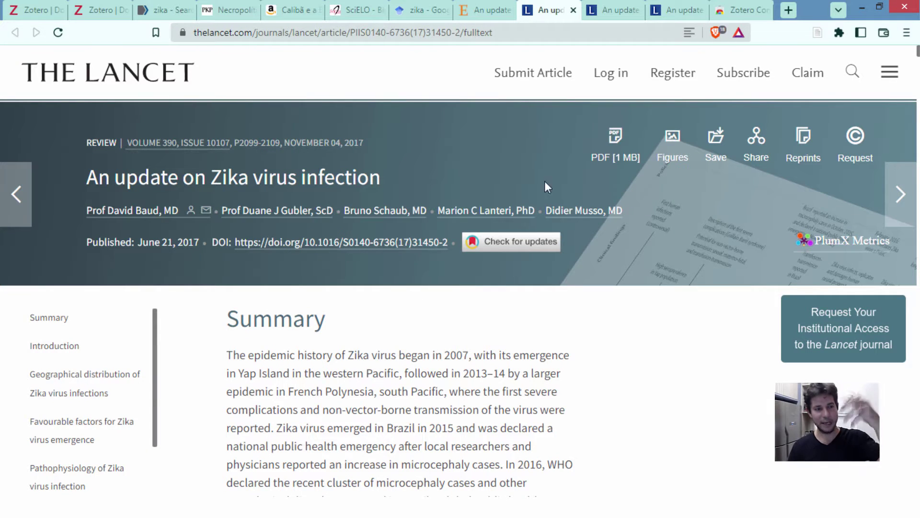
{"action": "left_click", "coordinate": [499, 11]}
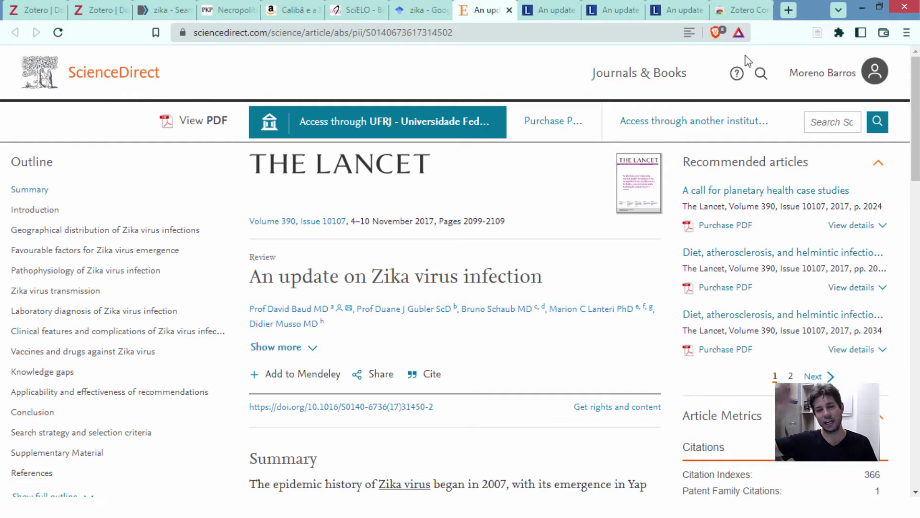
{"action": "left_click", "coordinate": [817, 36]}
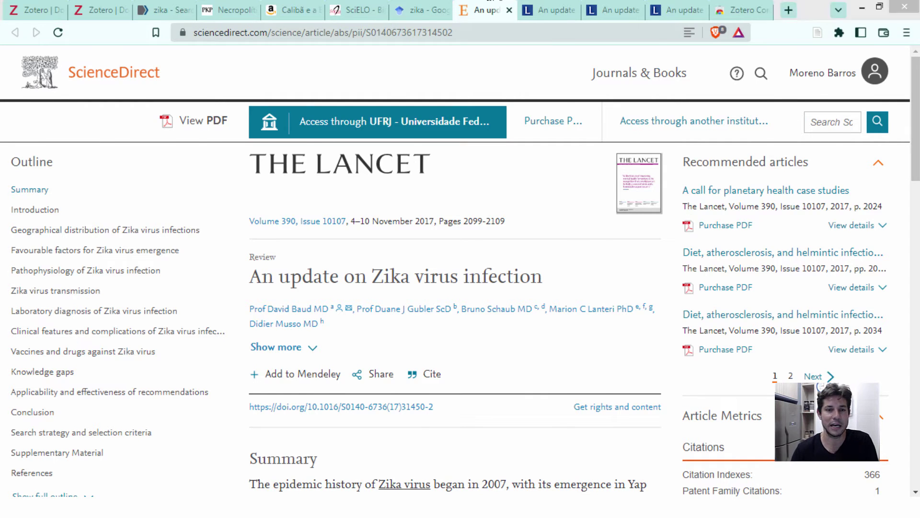
Step: Switch to Zotero and compare the details of the two newest "An update on Zika virus infection" entries
{"action": "key", "text": "alt+Tab"}
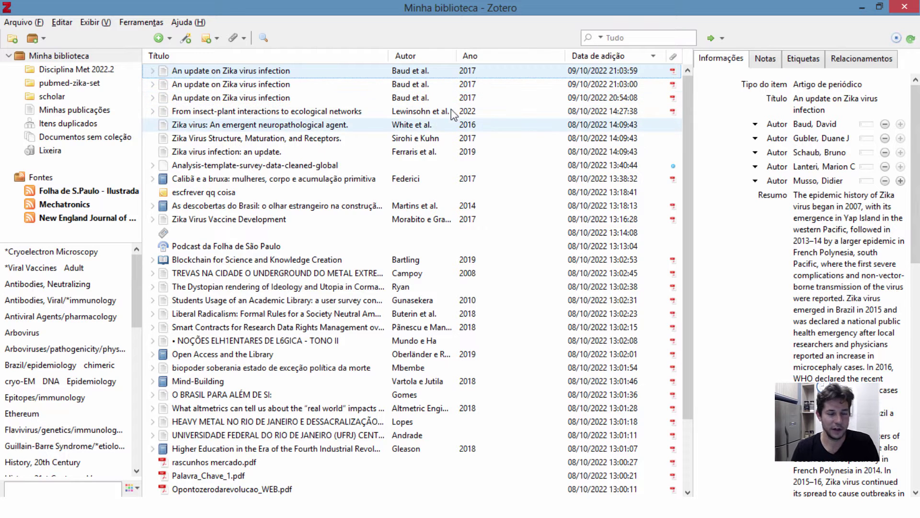
{"action": "left_click", "coordinate": [294, 85]}
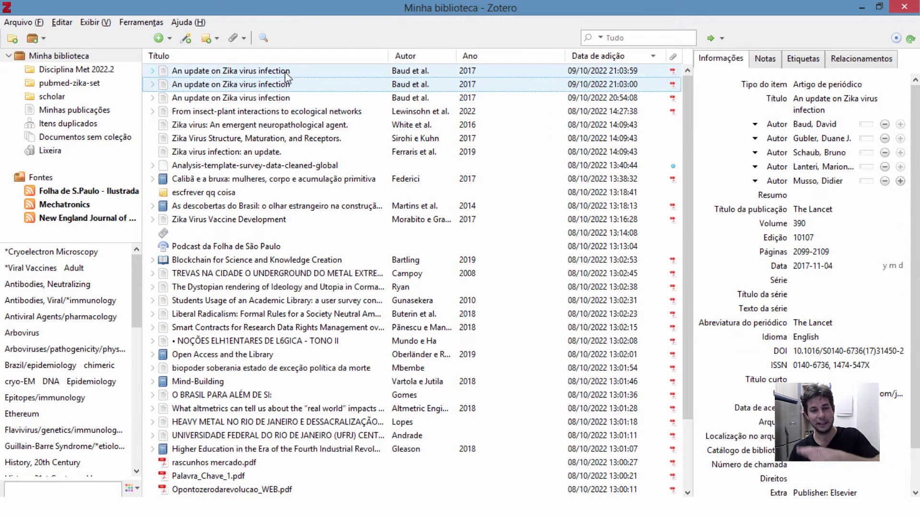
{"action": "left_click", "coordinate": [294, 71]}
{"action": "left_click", "coordinate": [807, 102]}
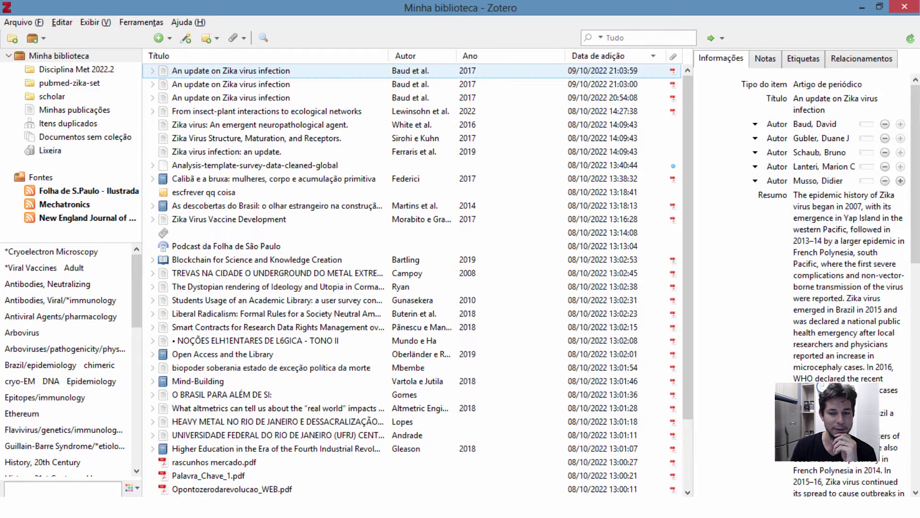
{"action": "double_click", "coordinate": [519, 70]}
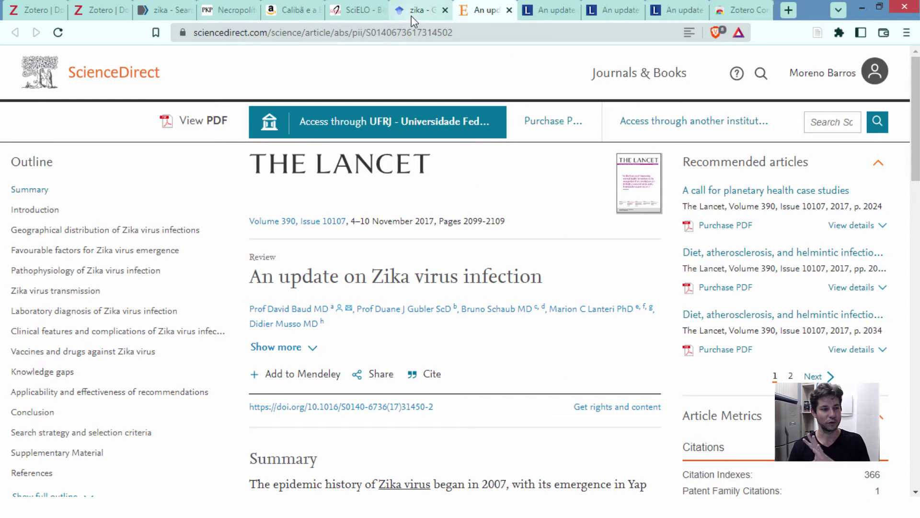
Step: Return to the Google Scholar results for zika in Brave and look over the list of articles on the page
{"action": "left_click", "coordinate": [418, 10]}
{"action": "scroll", "coordinate": [797, 238], "scroll_direction": "up", "scroll_amount": 2}
{"action": "left_click", "coordinate": [484, 10]}
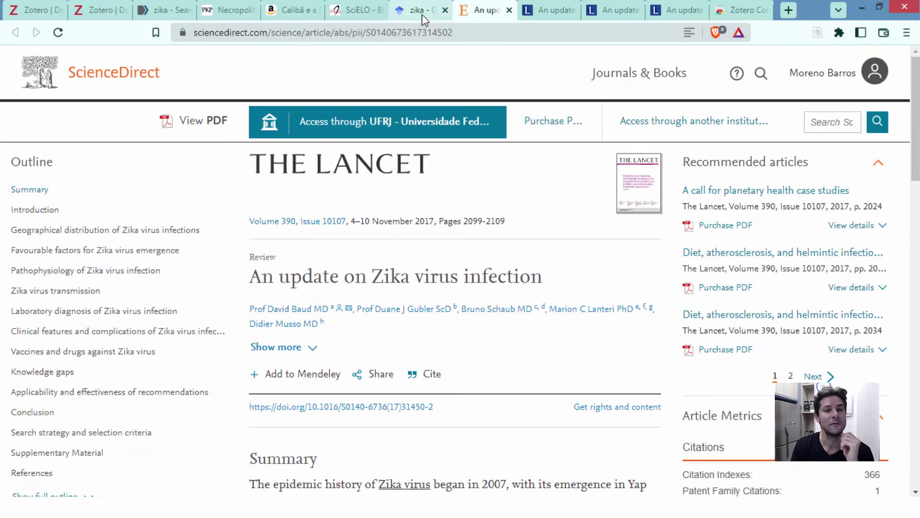
{"action": "left_click", "coordinate": [422, 12]}
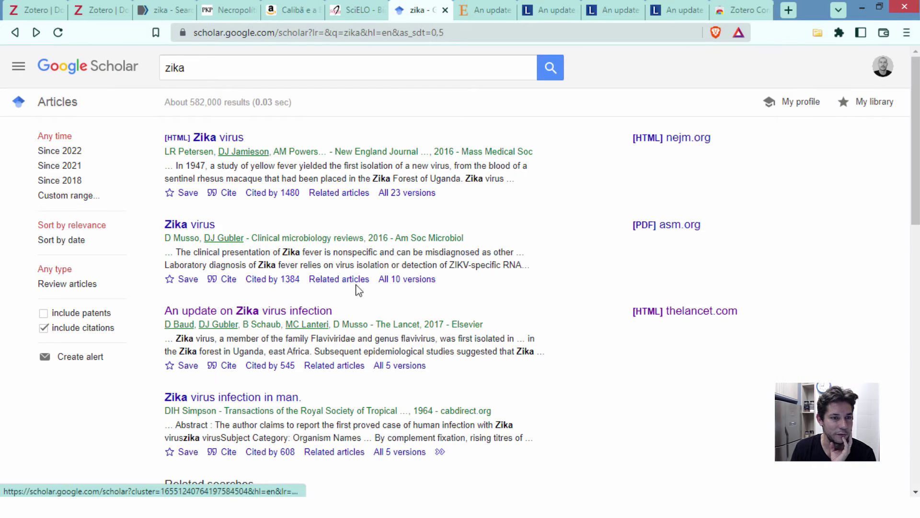
{"action": "scroll", "coordinate": [426, 295], "scroll_direction": "down", "scroll_amount": 2}
{"action": "scroll", "coordinate": [392, 281], "scroll_direction": "up", "scroll_amount": 3}
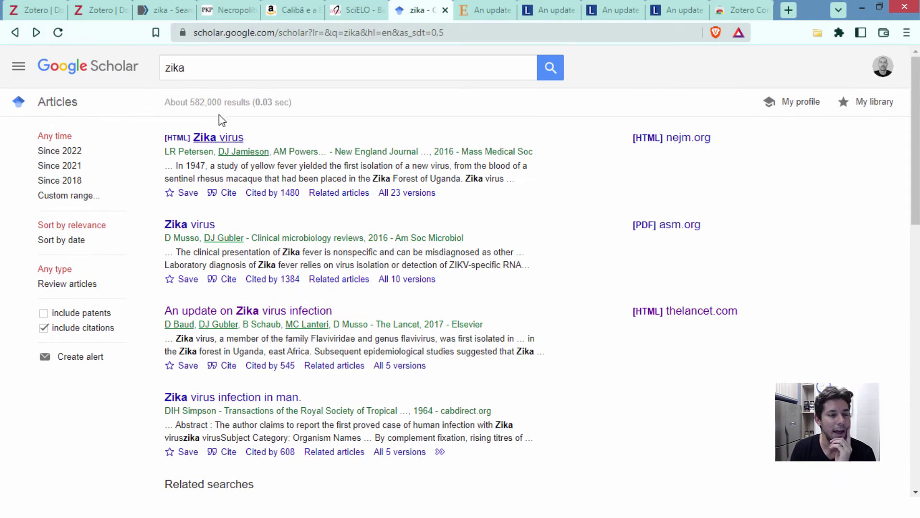
{"action": "scroll", "coordinate": [404, 163], "scroll_direction": "down", "scroll_amount": 10}
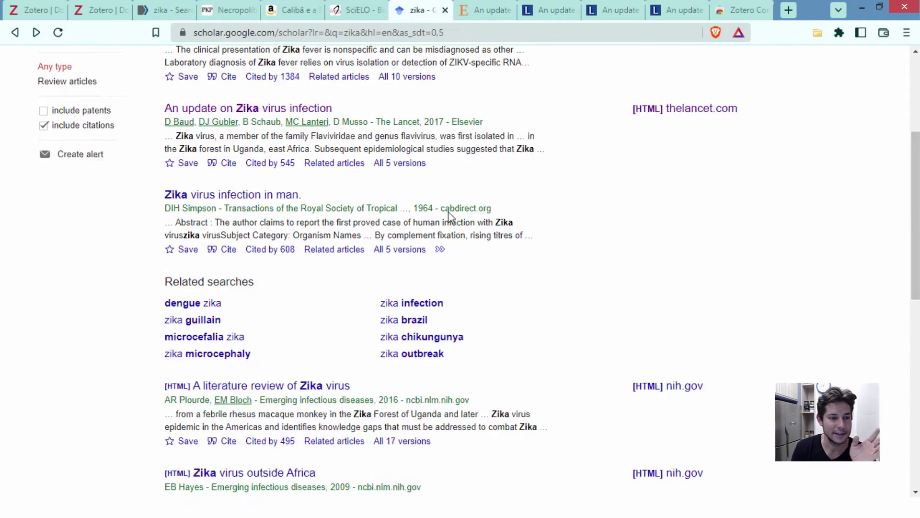
{"action": "scroll", "coordinate": [522, 335], "scroll_direction": "up", "scroll_amount": 12}
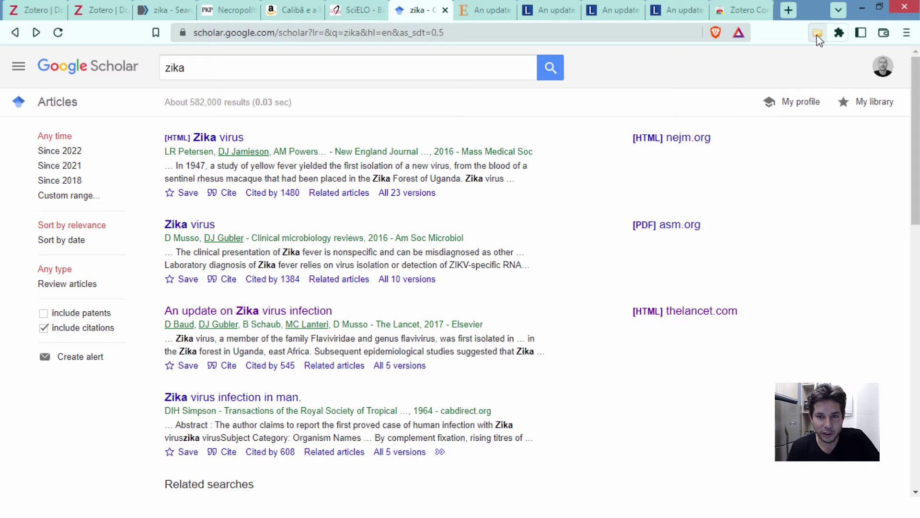
{"action": "scroll", "coordinate": [369, 307], "scroll_direction": "down", "scroll_amount": 1}
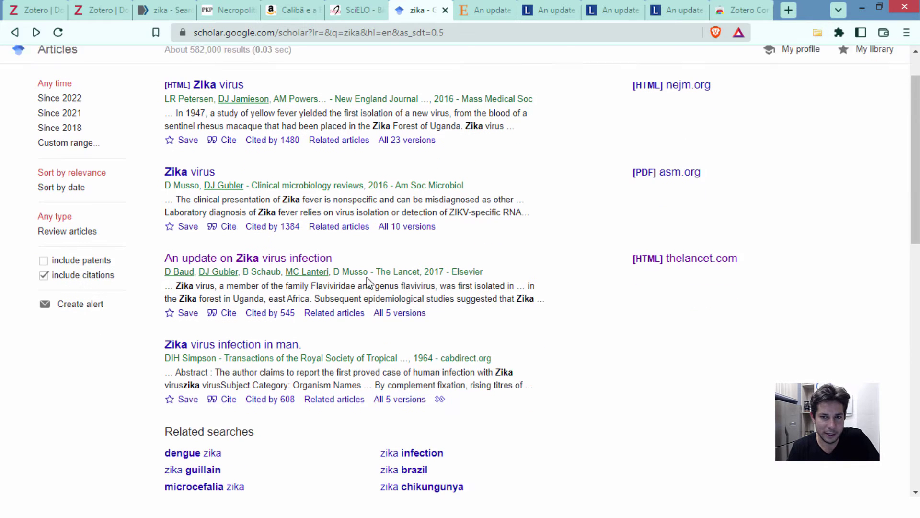
{"action": "scroll", "coordinate": [858, 192], "scroll_direction": "up", "scroll_amount": 1}
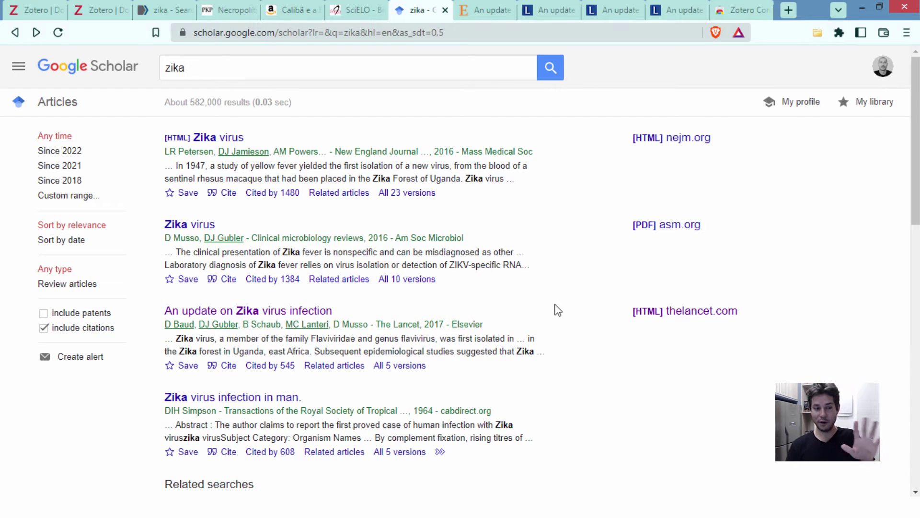
Step: Save "Zika virus" (asm.org), "Zika virus infection in man", "Zika virus outside Africa" and "Zika virus in the Americas" with the Zotero Connector, and switch to Zotero
{"action": "left_click", "coordinate": [818, 35]}
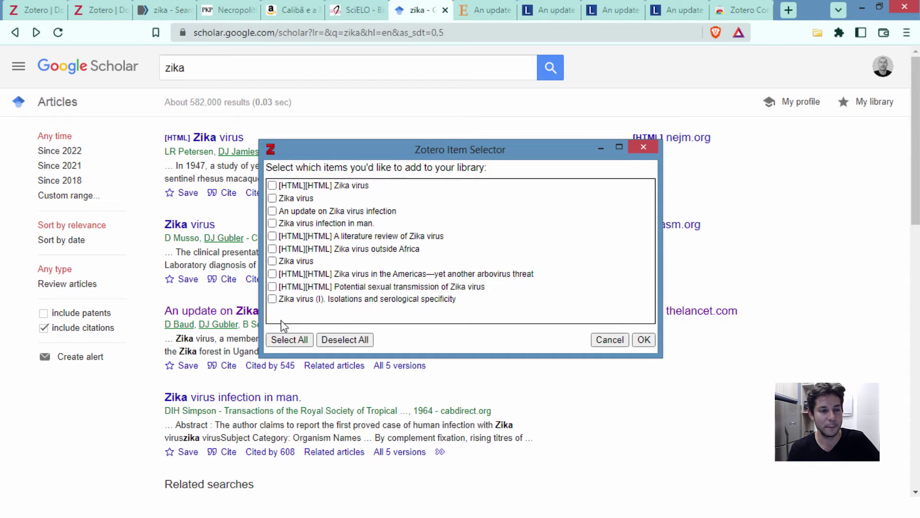
{"action": "left_click", "coordinate": [303, 343]}
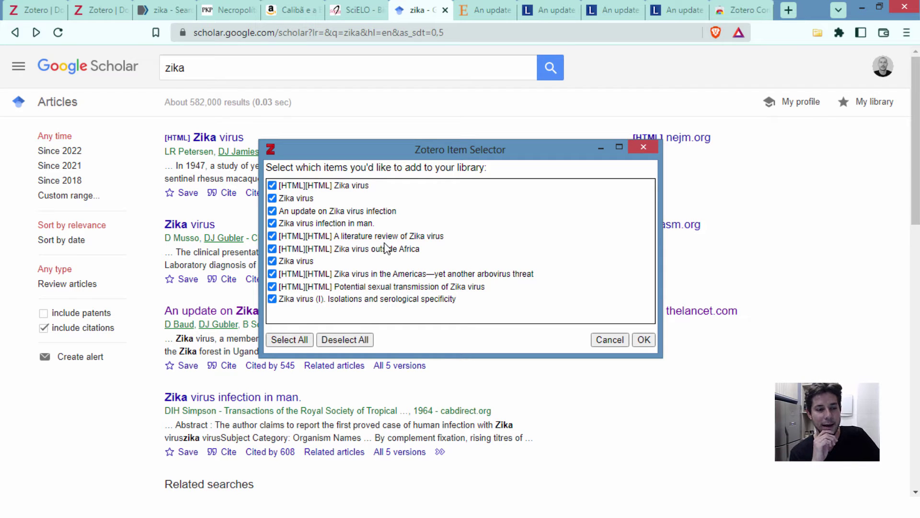
{"action": "left_click", "coordinate": [338, 340]}
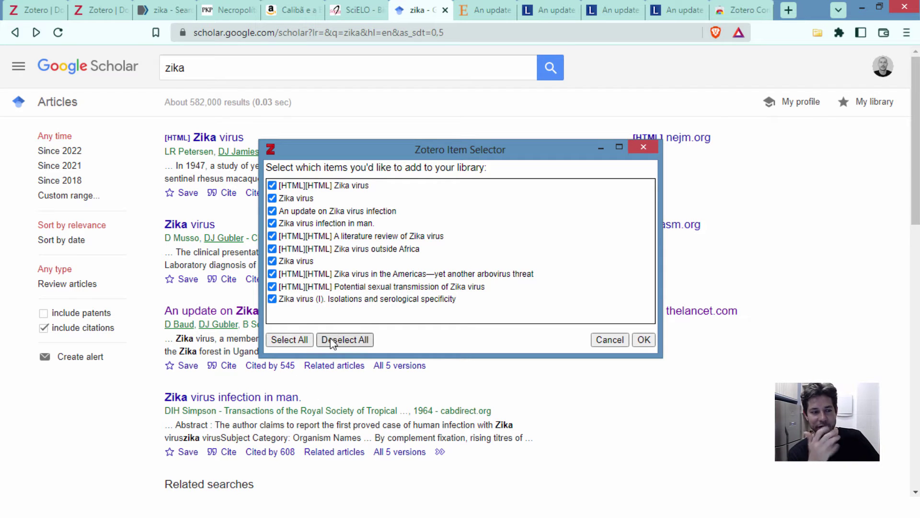
{"action": "left_click", "coordinate": [272, 223]}
{"action": "left_click", "coordinate": [273, 249]}
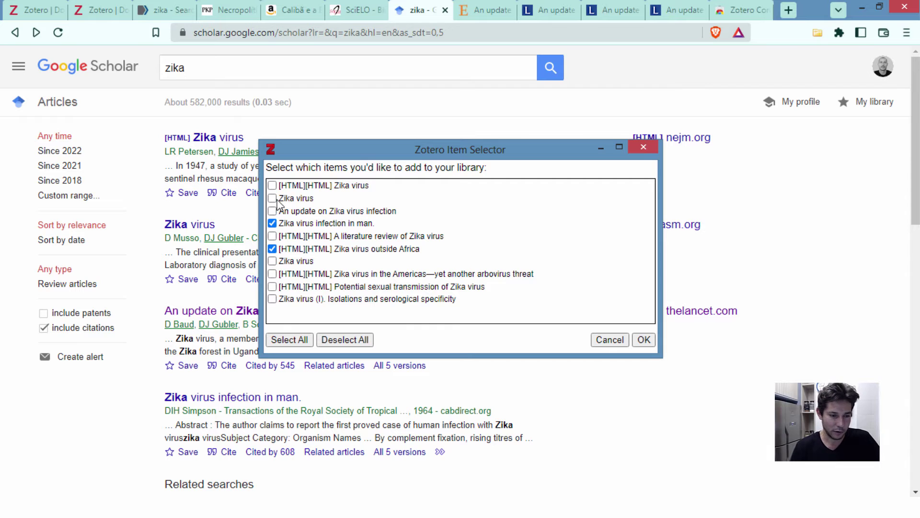
{"action": "left_click", "coordinate": [272, 198]}
{"action": "left_click", "coordinate": [272, 274]}
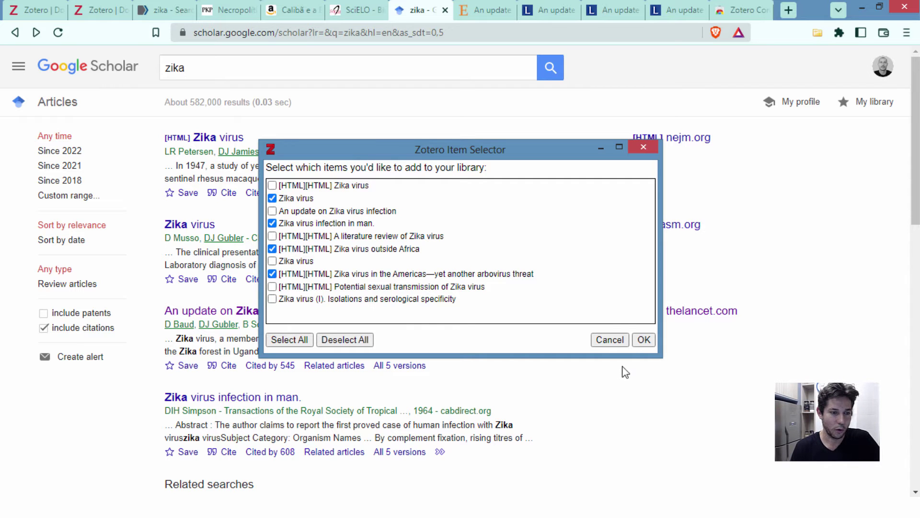
{"action": "left_click", "coordinate": [643, 340]}
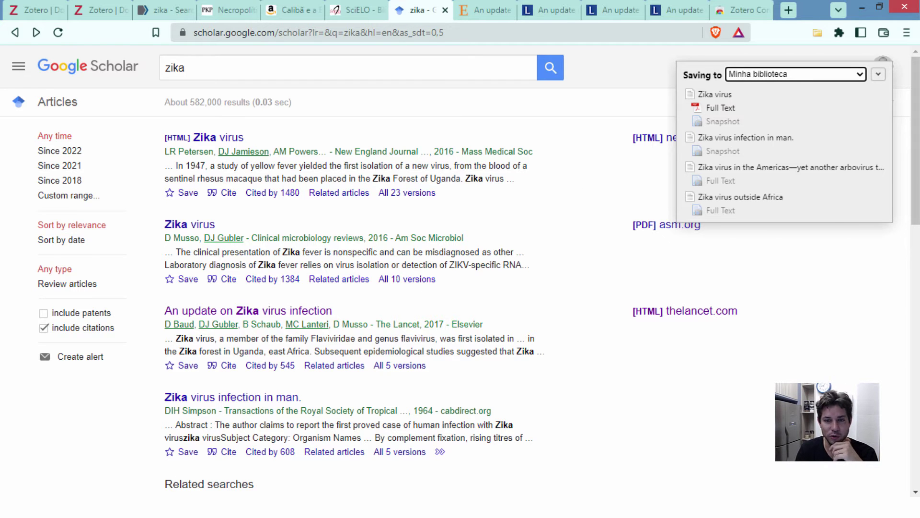
{"action": "key", "text": "alt+Tab"}
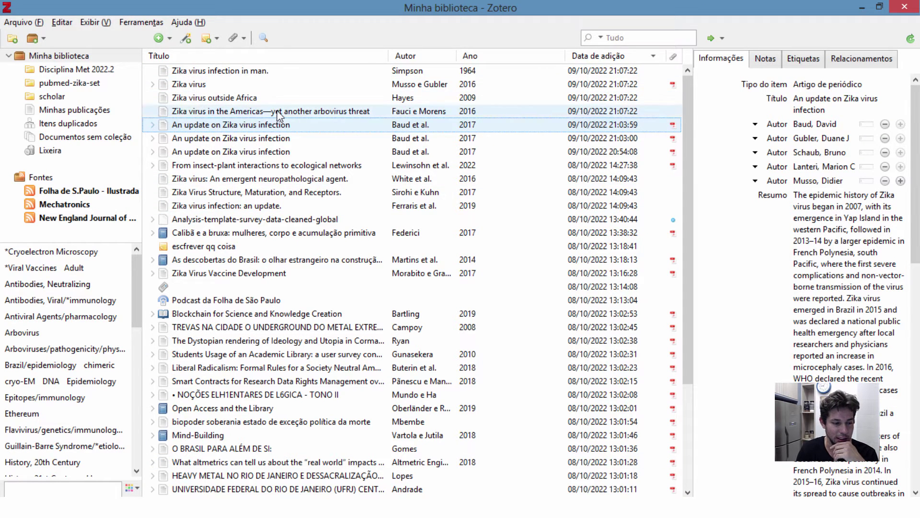
Step: Return to Brave and load the Minerva library catalogue at minerva.ufrj.br/F in place of the ScienceDirect article
{"action": "key", "text": "alt+Tab"}
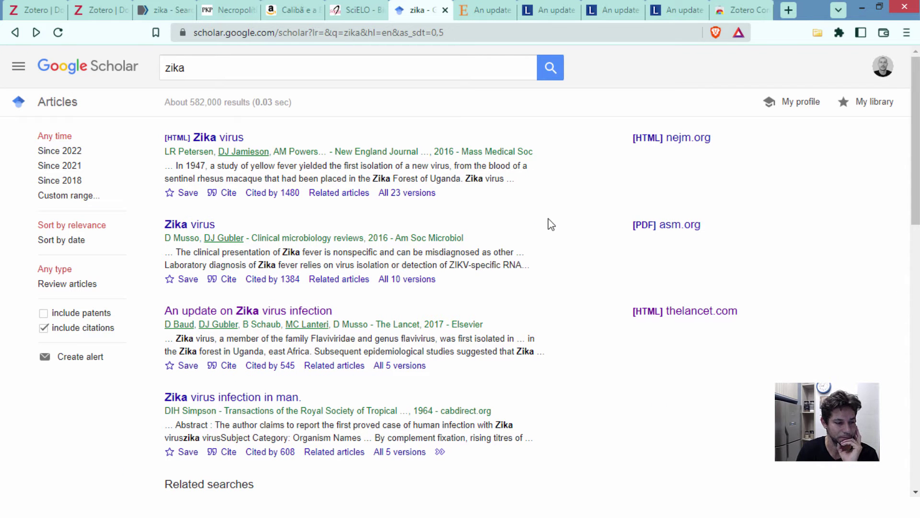
{"action": "left_click", "coordinate": [484, 14]}
{"action": "left_click", "coordinate": [483, 28]}
{"action": "type", "text": "minerva.ufrj.br/F"}
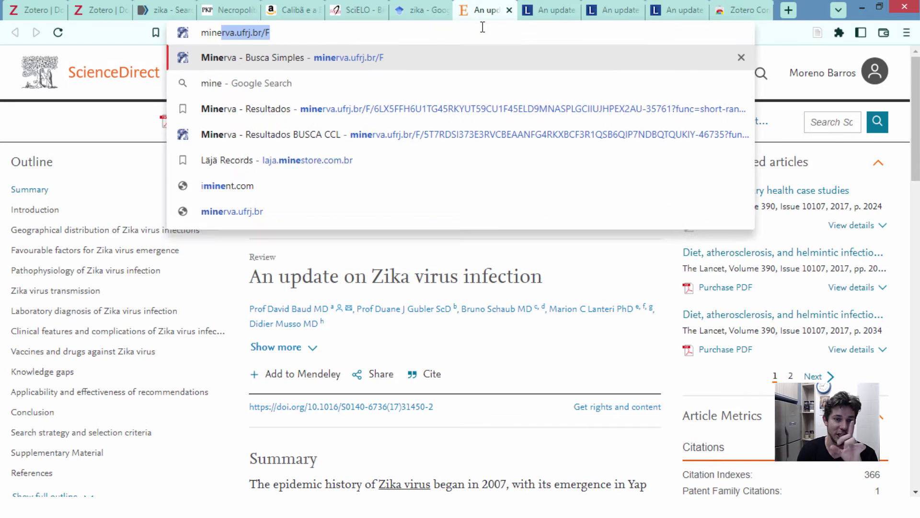
{"action": "key", "text": "Return"}
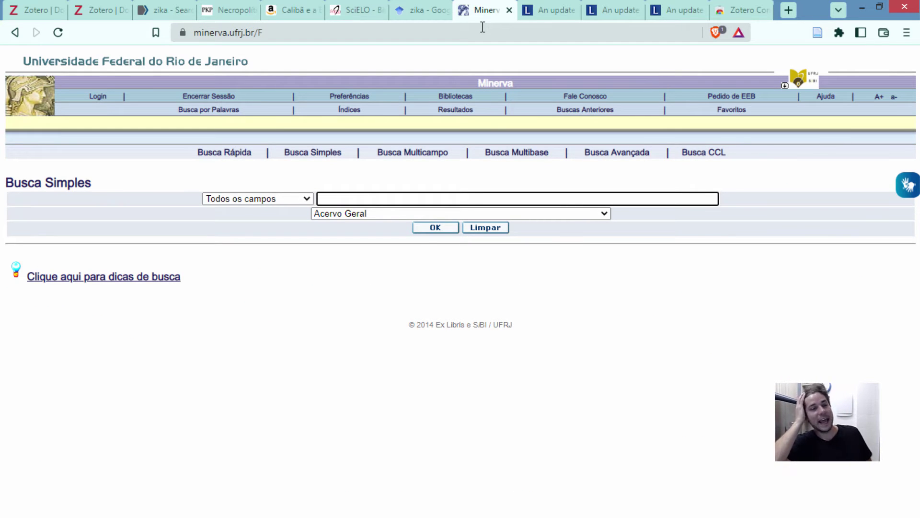
Step: Search the Minerva catalogue for bruno latour in the author field and look over the resulting list of books
{"action": "type", "text": "br"}
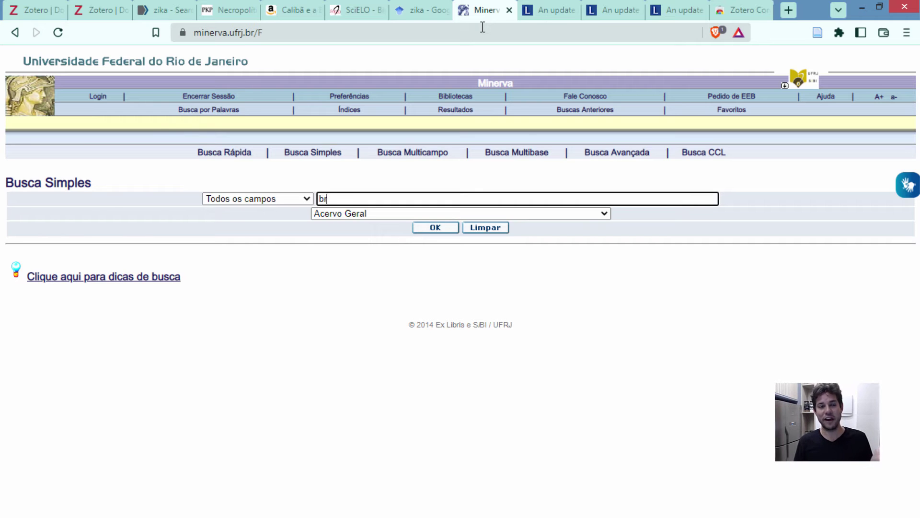
{"action": "type", "text": "uno latour"}
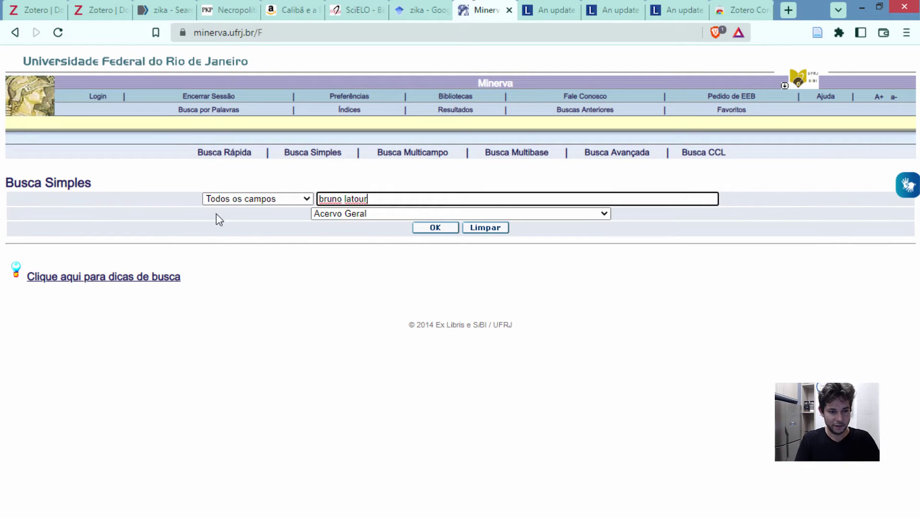
{"action": "left_click", "coordinate": [243, 203]}
{"action": "left_click", "coordinate": [249, 225]}
{"action": "key", "text": "Return"}
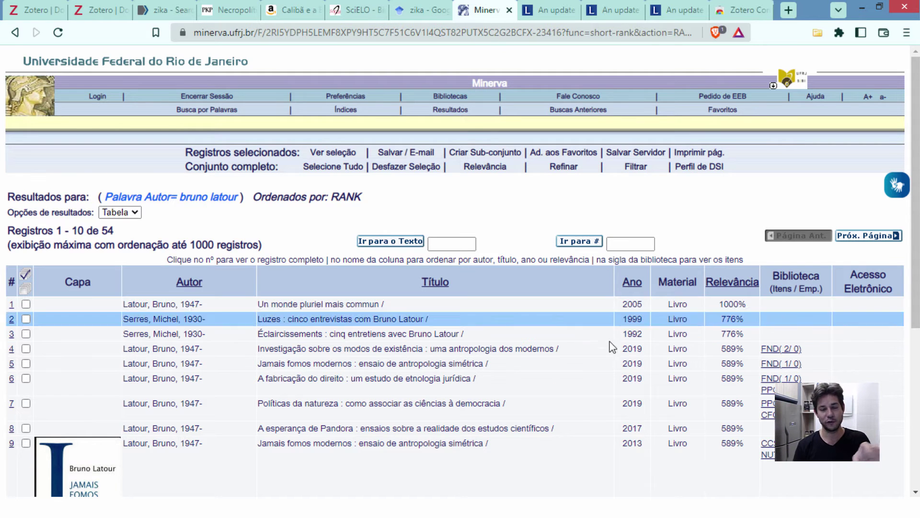
{"action": "scroll", "coordinate": [616, 347], "scroll_direction": "down", "scroll_amount": 1}
{"action": "scroll", "coordinate": [615, 347], "scroll_direction": "down", "scroll_amount": 2}
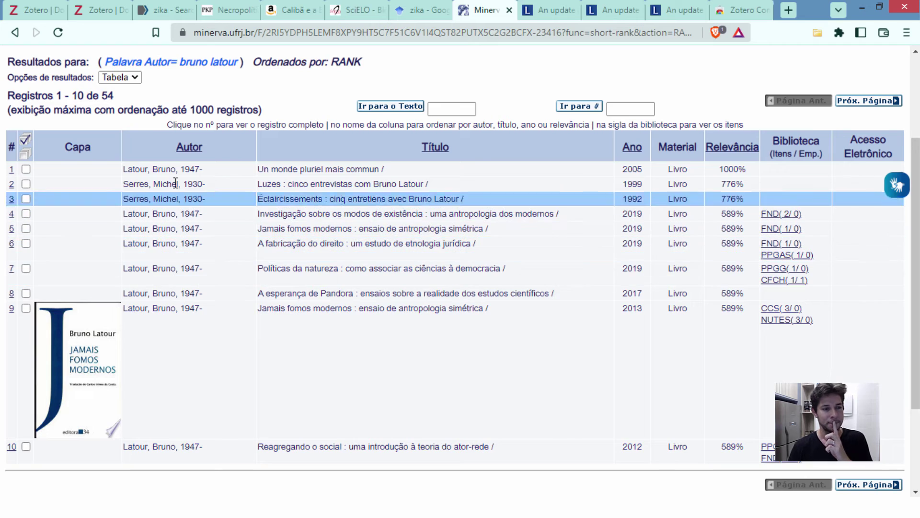
{"action": "scroll", "coordinate": [723, 257], "scroll_direction": "down", "scroll_amount": 2}
{"action": "scroll", "coordinate": [722, 256], "scroll_direction": "up", "scroll_amount": 3}
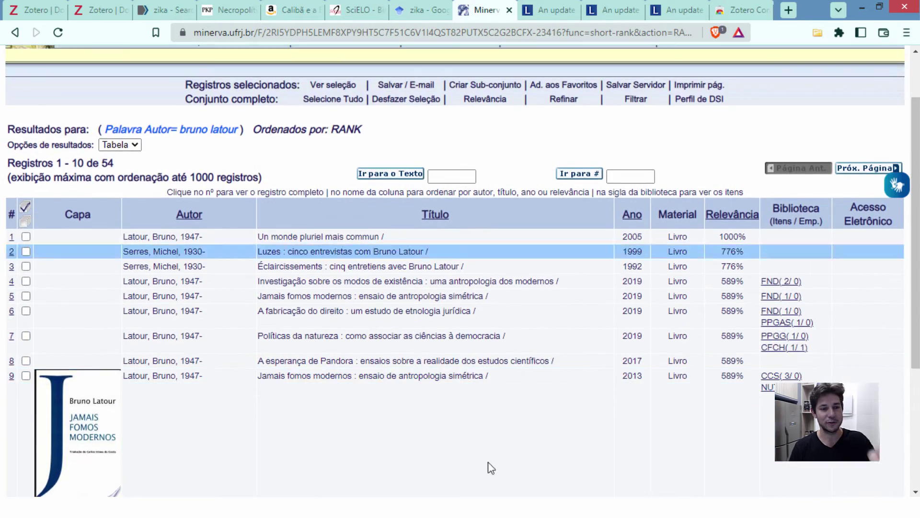
{"action": "scroll", "coordinate": [648, 315], "scroll_direction": "down", "scroll_amount": 3}
{"action": "scroll", "coordinate": [551, 428], "scroll_direction": "up", "scroll_amount": 5}
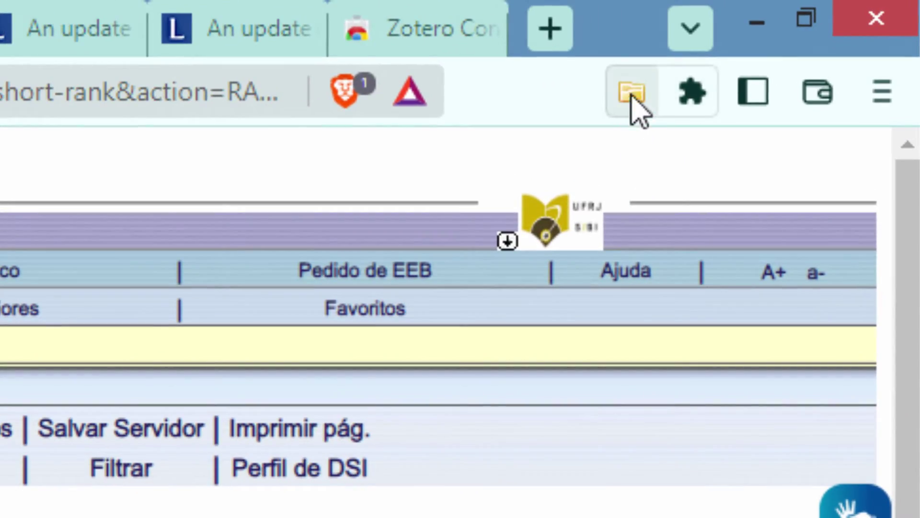
Step: Save "Investigação sobre os modos de existência", "A fabricação do direito", "Políticas da natureza" and "A esperança de Pandora" with the Zotero Connector
{"action": "left_click", "coordinate": [631, 91]}
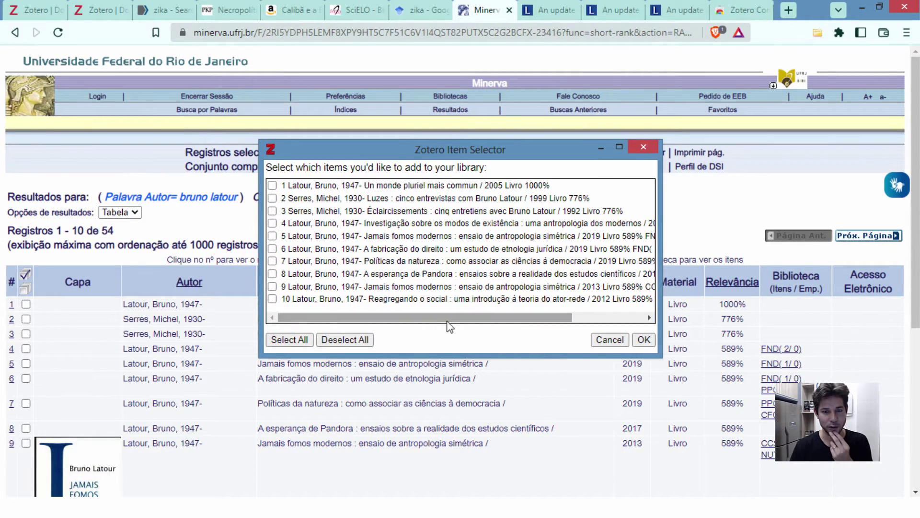
{"action": "left_click_drag", "start_coordinate": [445, 318], "coordinate": [384, 331]}
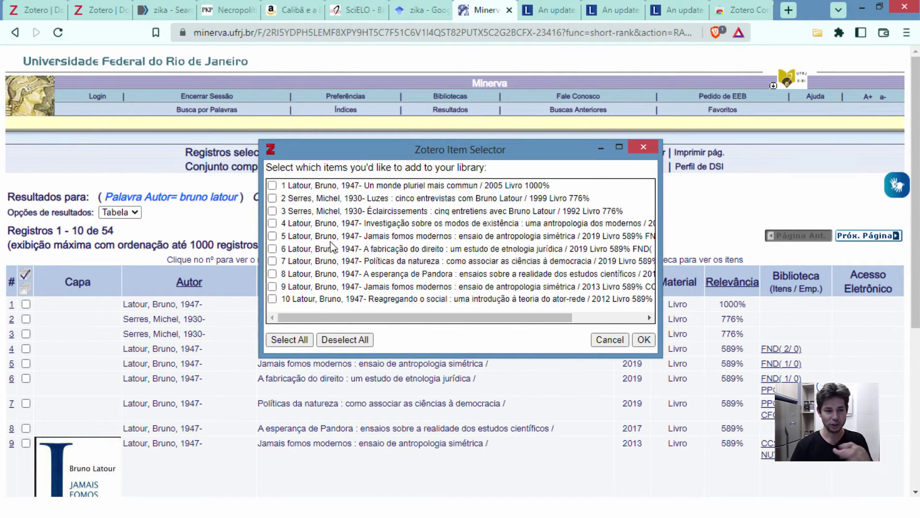
{"action": "left_click", "coordinate": [272, 223]}
{"action": "left_click", "coordinate": [272, 273]}
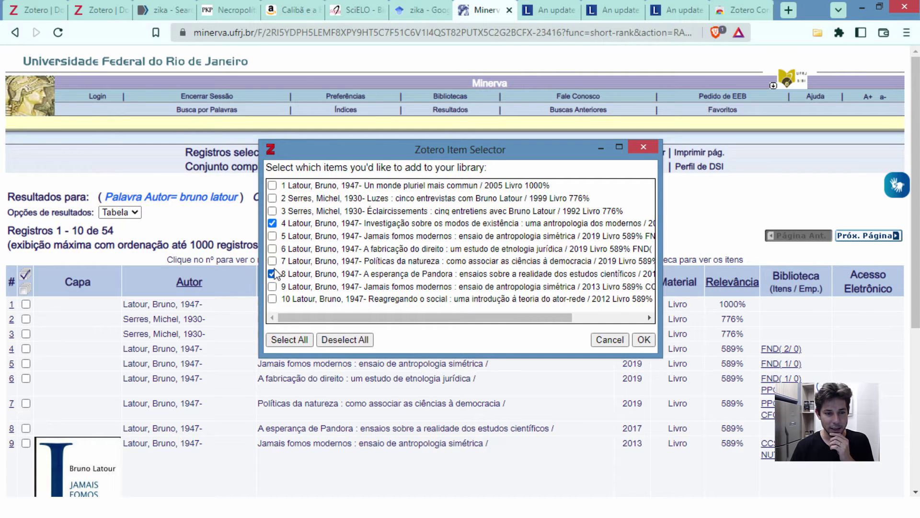
{"action": "left_click", "coordinate": [272, 261]}
{"action": "left_click", "coordinate": [272, 248]}
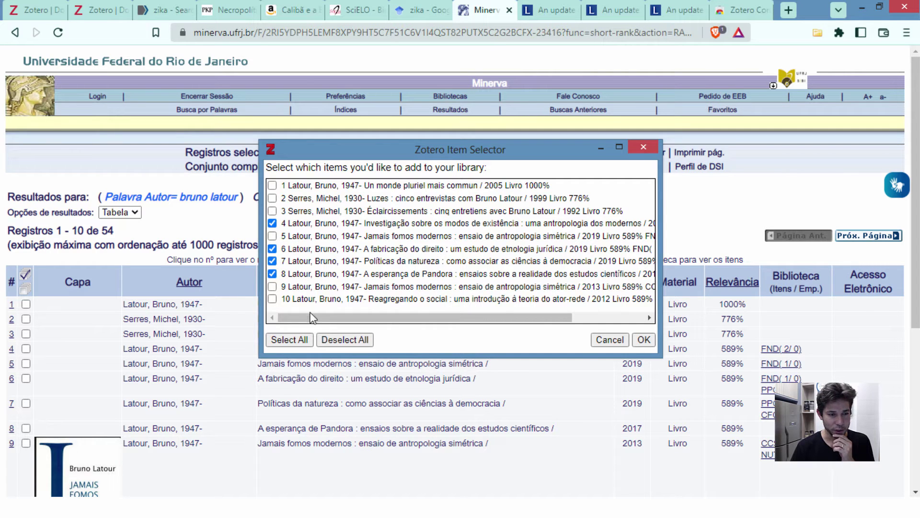
{"action": "left_click", "coordinate": [643, 339]}
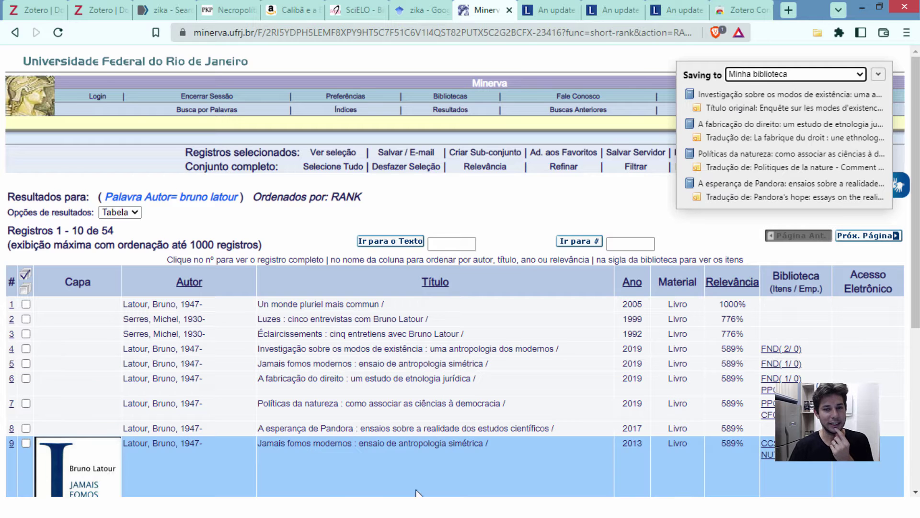
Step: Switch to Zotero and view the note attached to "A esperança de Pandora"
{"action": "key", "text": "alt+Tab"}
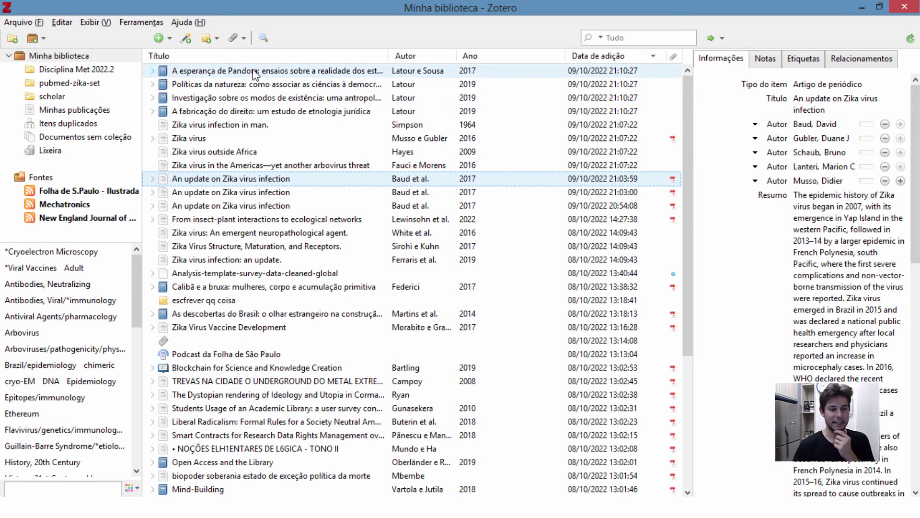
{"action": "left_click", "coordinate": [153, 71]}
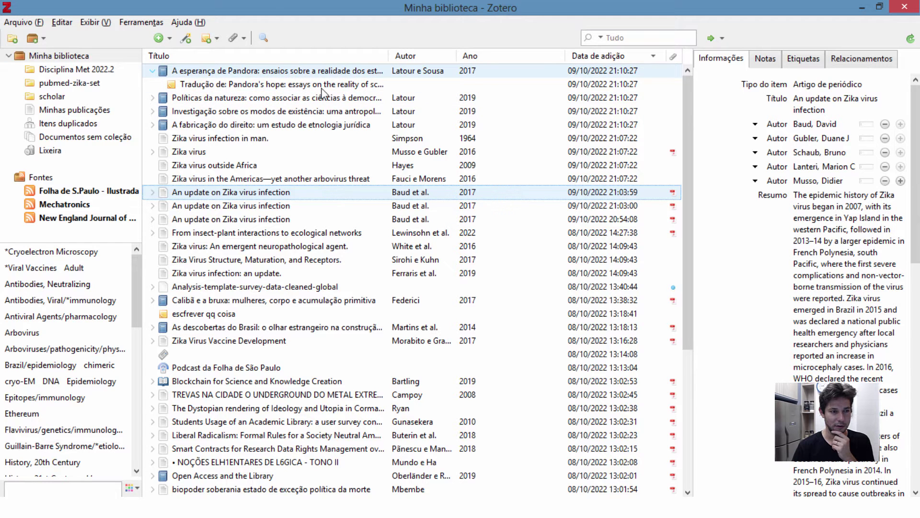
{"action": "left_click", "coordinate": [153, 72]}
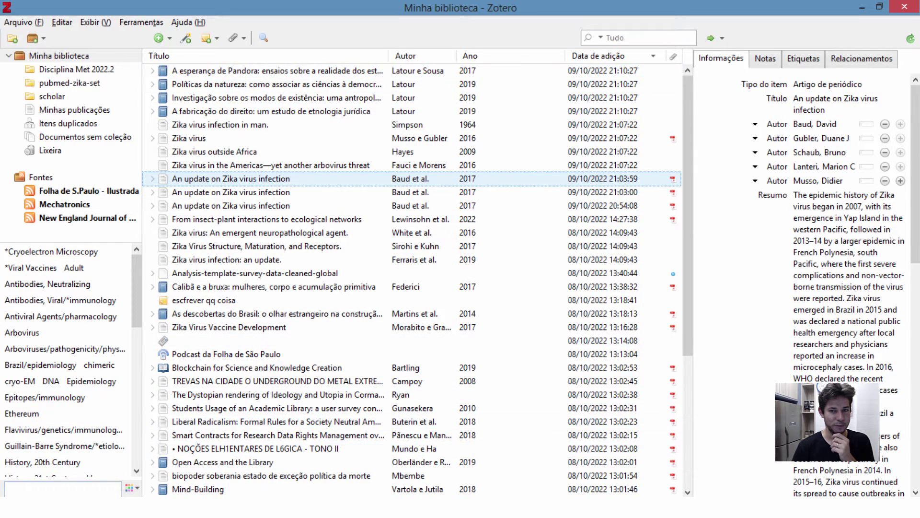
Step: Return to Brave, save the Amazon page for "Calibã e a Bruxa" with the Zotero Connector, and check the entry in Zotero
{"action": "key", "text": "alt+Tab"}
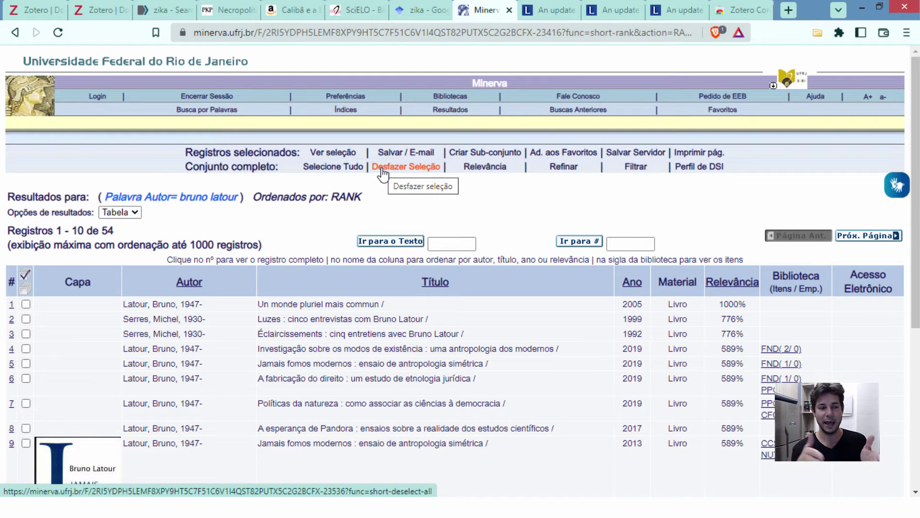
{"action": "left_click", "coordinate": [290, 10]}
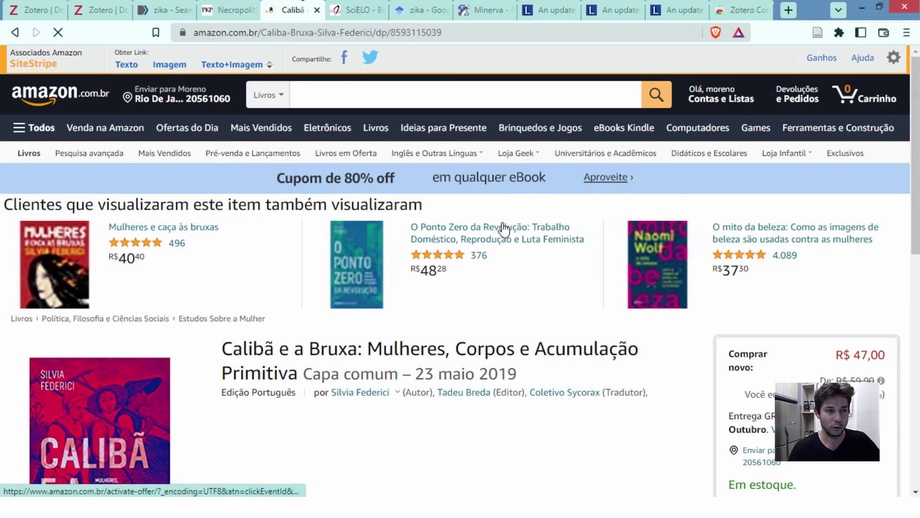
{"action": "scroll", "coordinate": [575, 336], "scroll_direction": "down", "scroll_amount": 3}
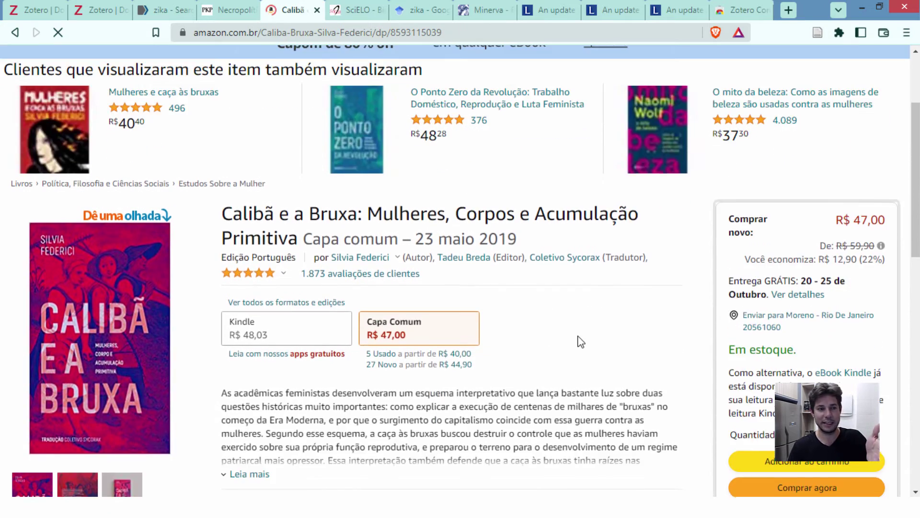
{"action": "scroll", "coordinate": [579, 336], "scroll_direction": "down", "scroll_amount": 3}
{"action": "scroll", "coordinate": [599, 240], "scroll_direction": "up", "scroll_amount": 3}
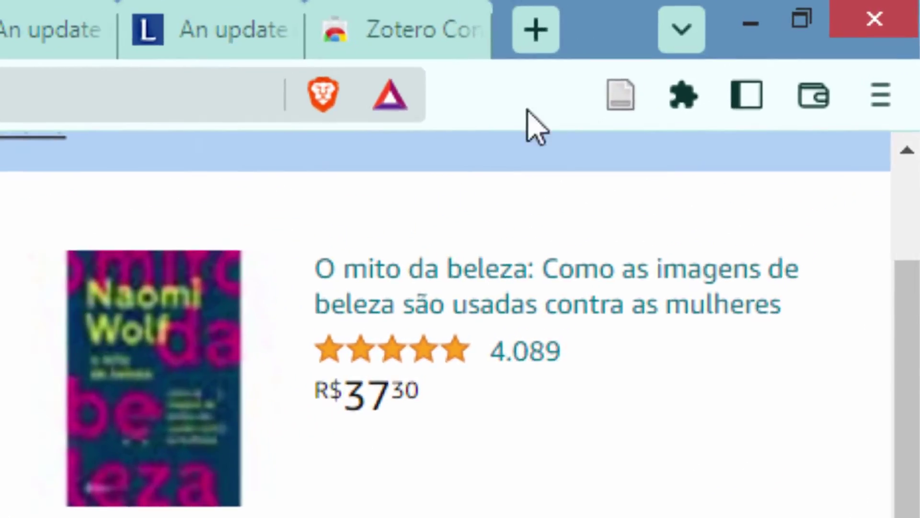
{"action": "left_click", "coordinate": [619, 115]}
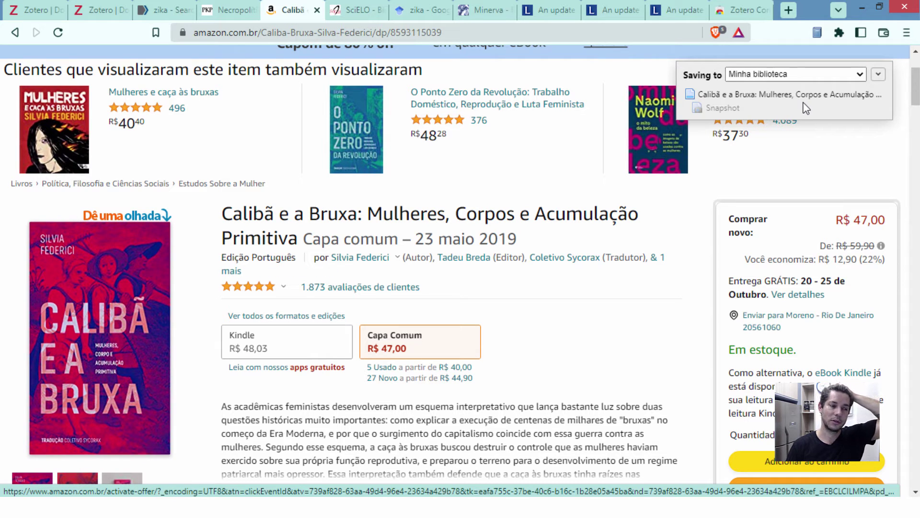
{"action": "key", "text": "alt+Tab"}
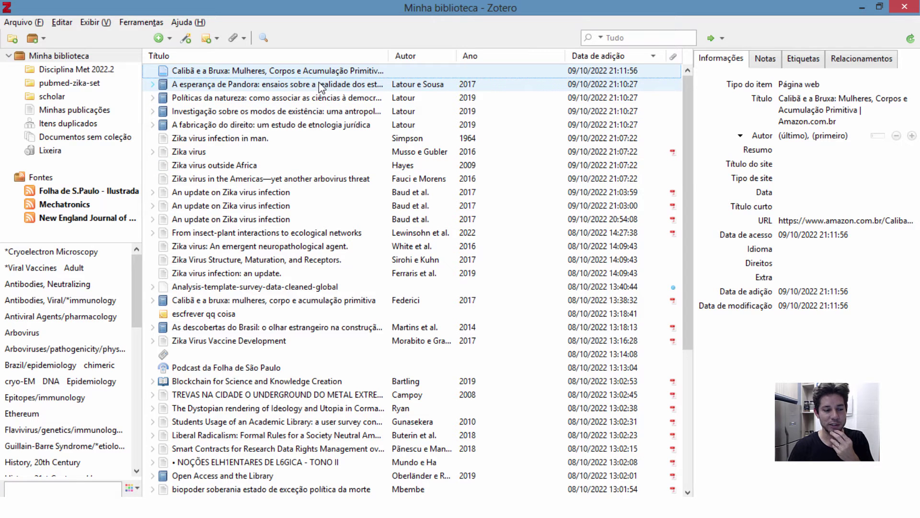
Step: Return to Brave, search Google for estante virtual, and open the "Calibã e a Bruxa" book page on Estante Virtual
{"action": "key", "text": "alt+Tab"}
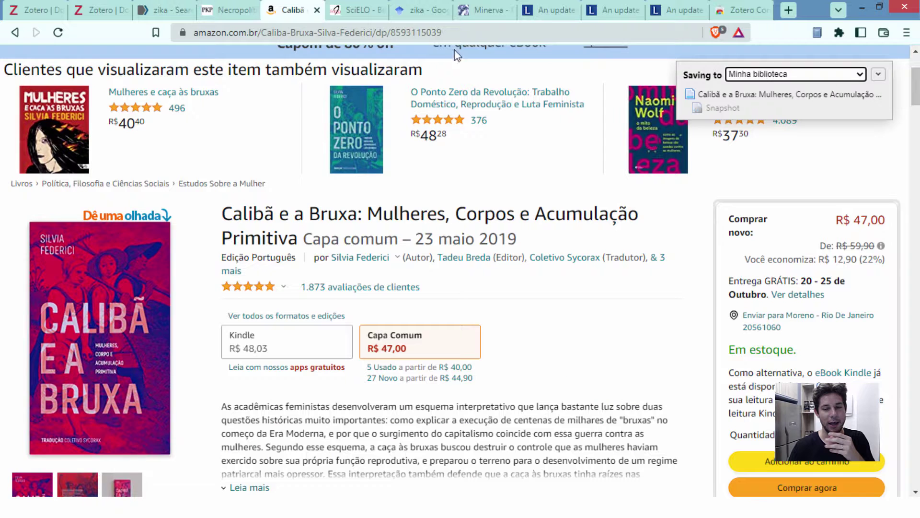
{"action": "left_click", "coordinate": [372, 34]}
{"action": "type", "text": "estante "}
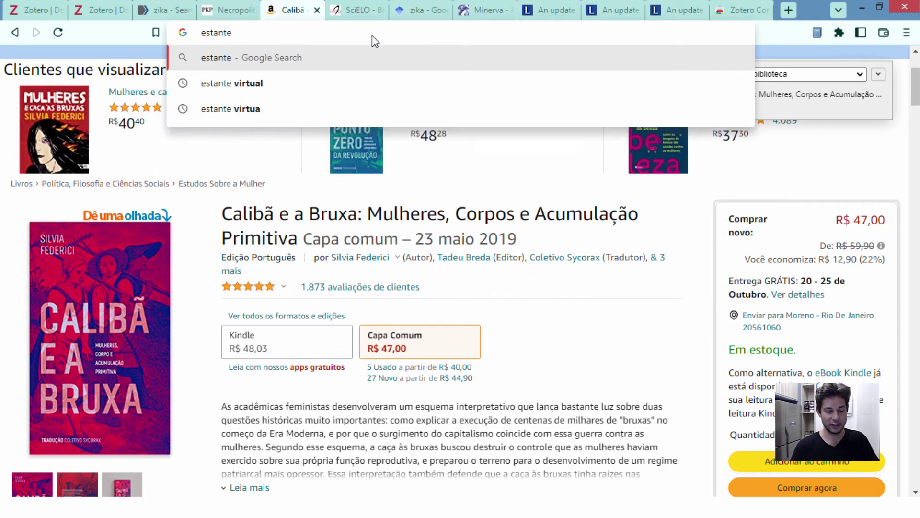
{"action": "type", "text": "virtual"}
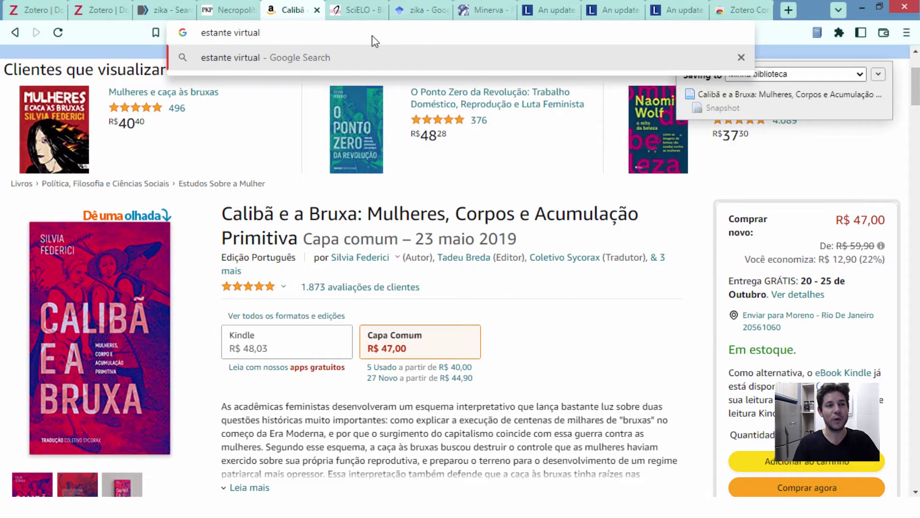
{"action": "key", "text": "Return"}
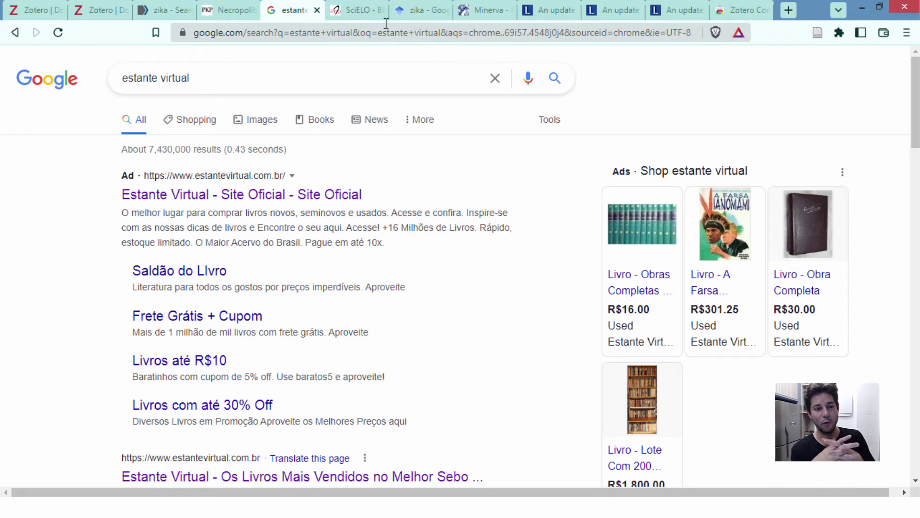
{"action": "scroll", "coordinate": [302, 228], "scroll_direction": "down", "scroll_amount": 3}
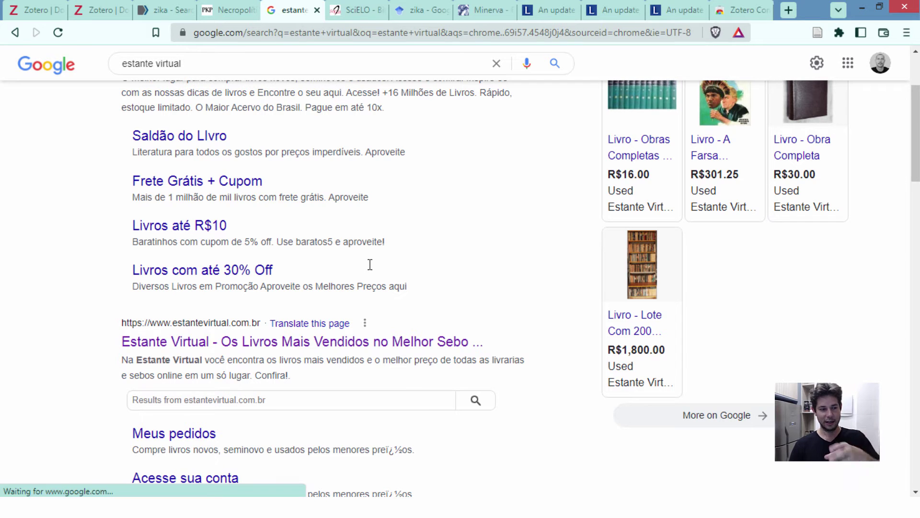
{"action": "left_click", "coordinate": [303, 402]}
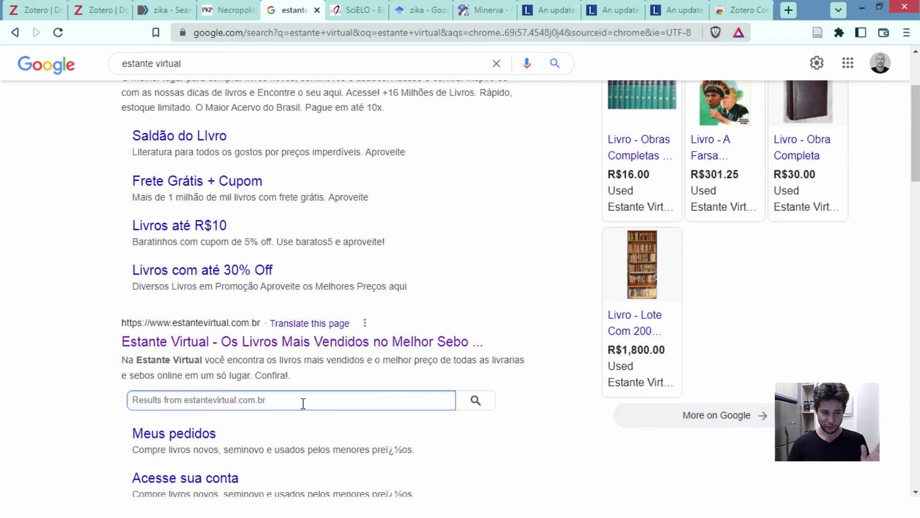
{"action": "type", "text": "c"}
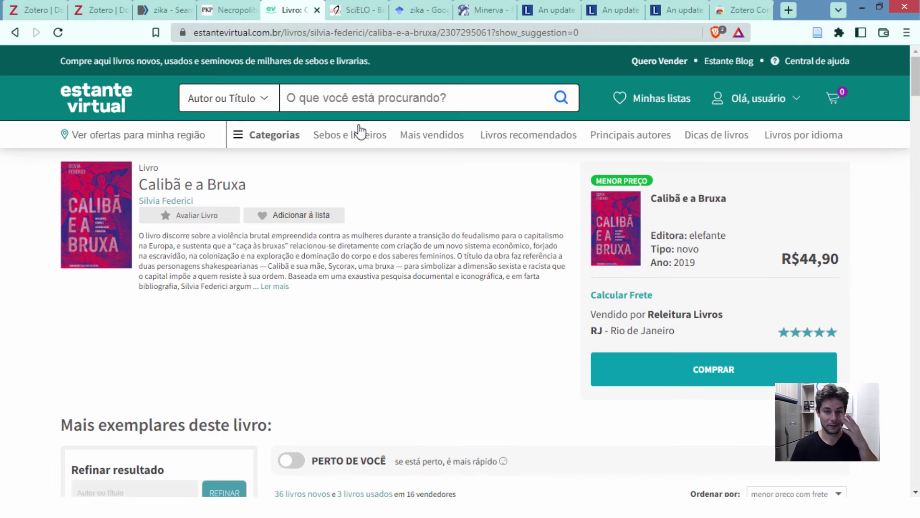
Step: Switch to the PubMed results for zika and look over the articles and their selection on the page
{"action": "left_click", "coordinate": [168, 15]}
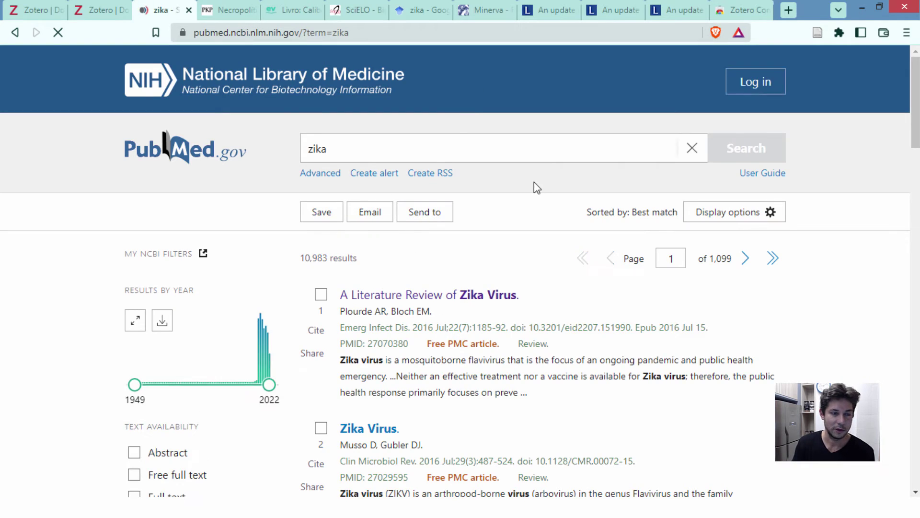
{"action": "scroll", "coordinate": [534, 182], "scroll_direction": "down", "scroll_amount": 10}
{"action": "scroll", "coordinate": [492, 245], "scroll_direction": "up", "scroll_amount": 5}
{"action": "scroll", "coordinate": [492, 245], "scroll_direction": "up", "scroll_amount": 5}
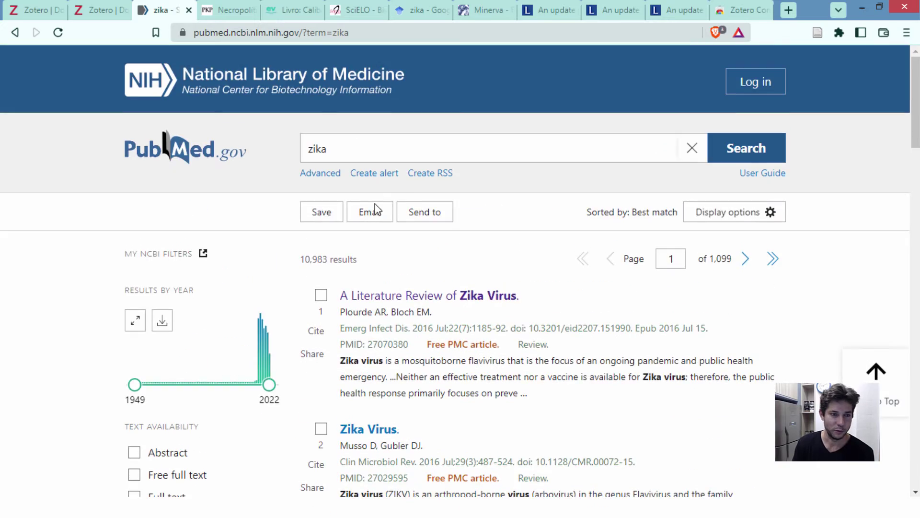
{"action": "scroll", "coordinate": [489, 247], "scroll_direction": "down", "scroll_amount": 12}
{"action": "scroll", "coordinate": [487, 304], "scroll_direction": "up", "scroll_amount": 5}
{"action": "scroll", "coordinate": [333, 230], "scroll_direction": "up", "scroll_amount": 8}
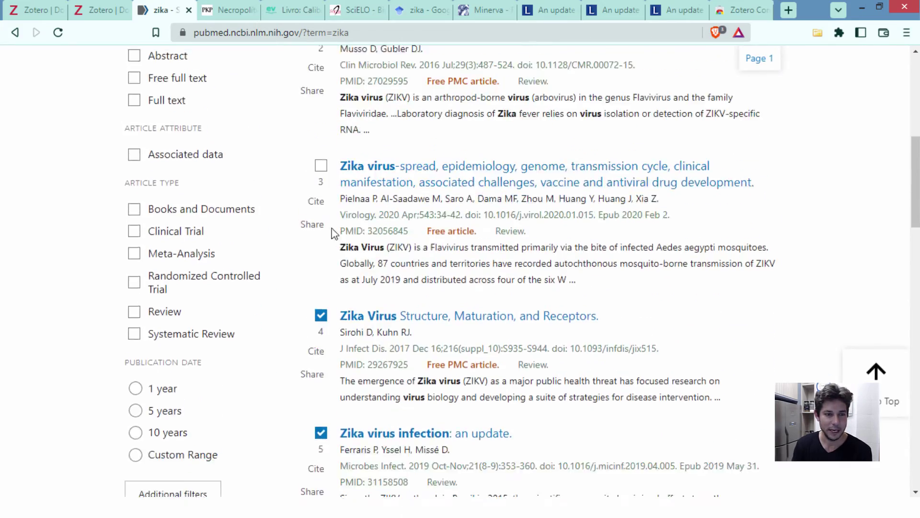
Step: Deselect the articles still marked in the PubMed zika results, including "Zika Virus Structure, Maturation, and Receptors"
{"action": "scroll", "coordinate": [326, 303], "scroll_direction": "down", "scroll_amount": 7}
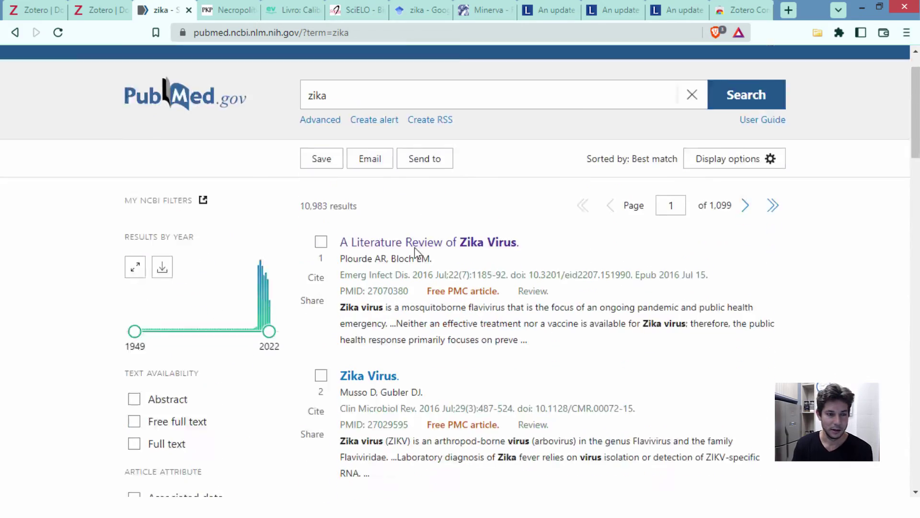
{"action": "left_click", "coordinate": [322, 298]}
{"action": "scroll", "coordinate": [308, 274], "scroll_direction": "down", "scroll_amount": 5}
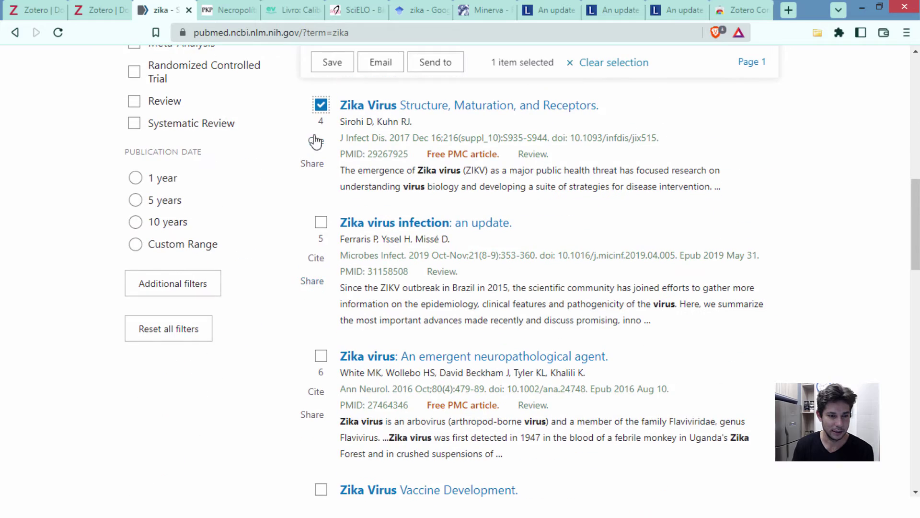
{"action": "left_click", "coordinate": [321, 105]}
{"action": "scroll", "coordinate": [316, 311], "scroll_direction": "down", "scroll_amount": 5}
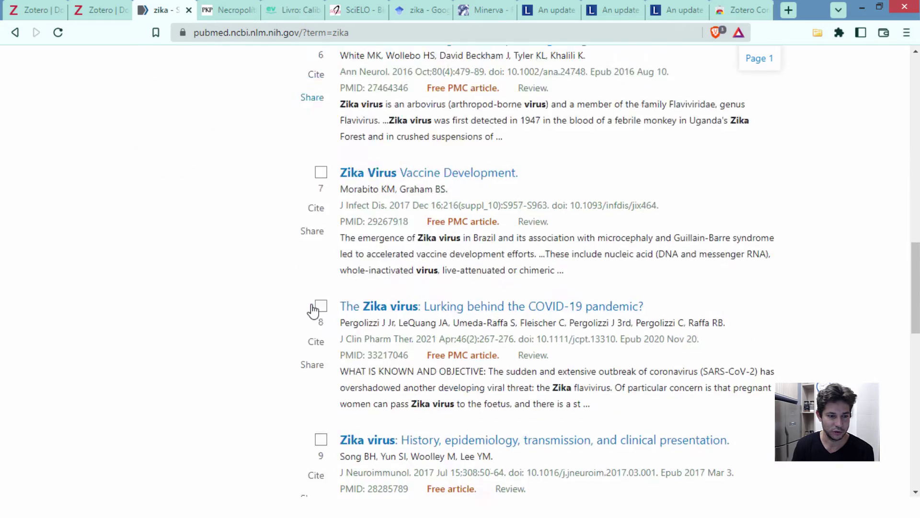
{"action": "scroll", "coordinate": [315, 300], "scroll_direction": "up", "scroll_amount": 15}
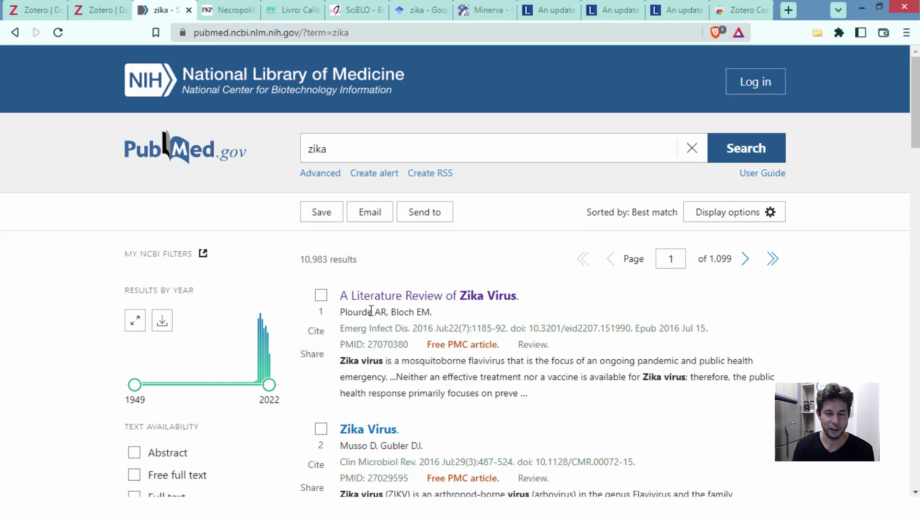
Step: Highlight the total number of zika results and look over the articles listed on the first page
{"action": "left_click_drag", "start_coordinate": [305, 259], "coordinate": [342, 259]}
{"action": "scroll", "coordinate": [393, 297], "scroll_direction": "down", "scroll_amount": 3}
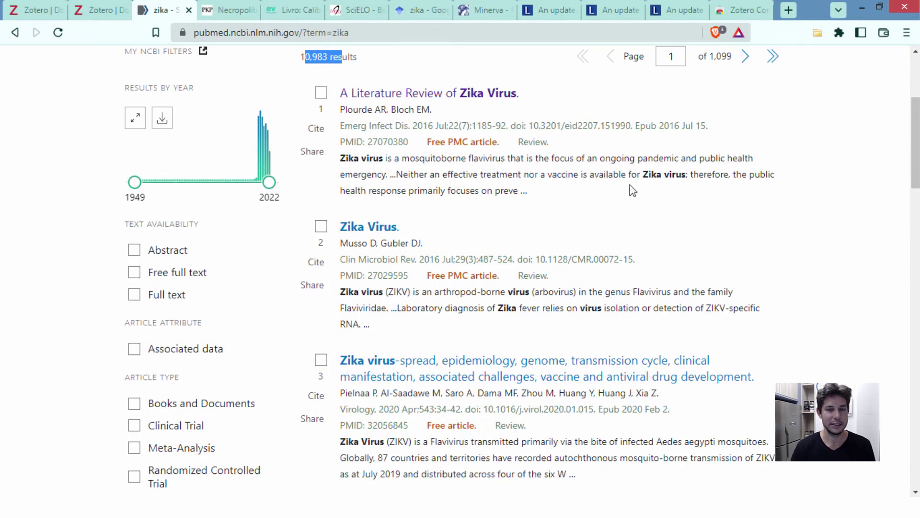
{"action": "scroll", "coordinate": [599, 230], "scroll_direction": "down", "scroll_amount": 18}
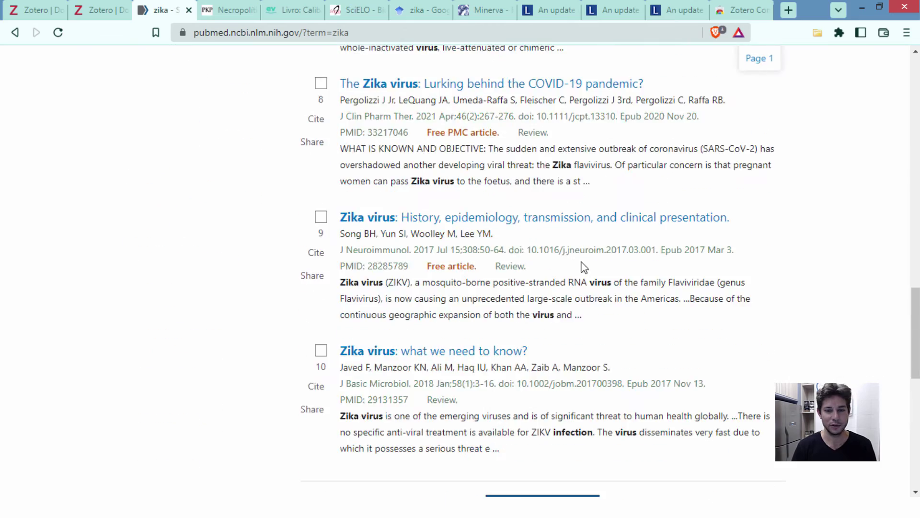
{"action": "scroll", "coordinate": [585, 266], "scroll_direction": "up", "scroll_amount": 6}
{"action": "scroll", "coordinate": [648, 182], "scroll_direction": "up", "scroll_amount": 20}
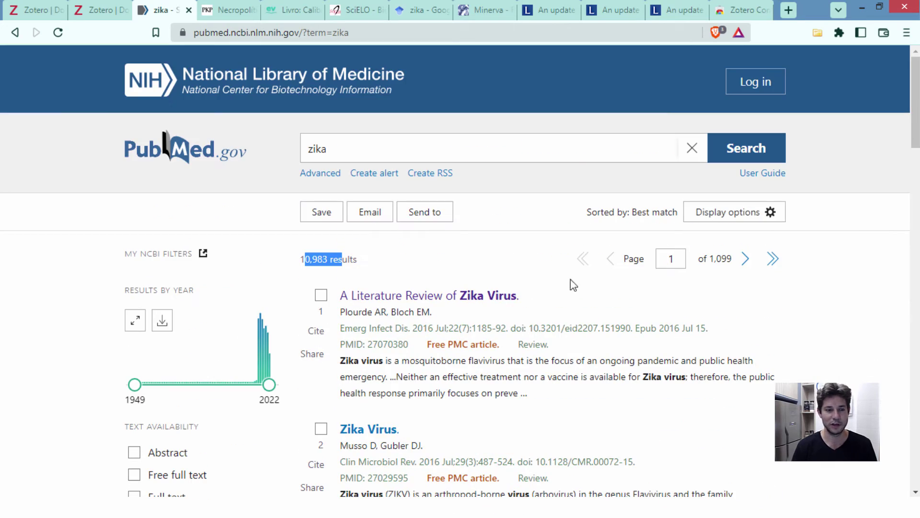
Step: Save the articles "Zika virus-spread…", "Zika virus infection: an update" and "Zika virus: what we need to know?" with the Zotero Connector
{"action": "left_click", "coordinate": [816, 33]}
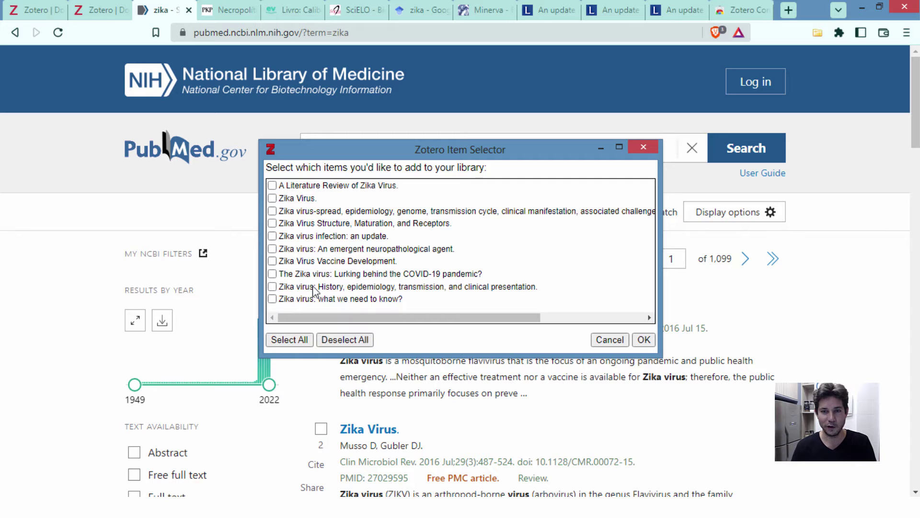
{"action": "left_click", "coordinate": [272, 236]}
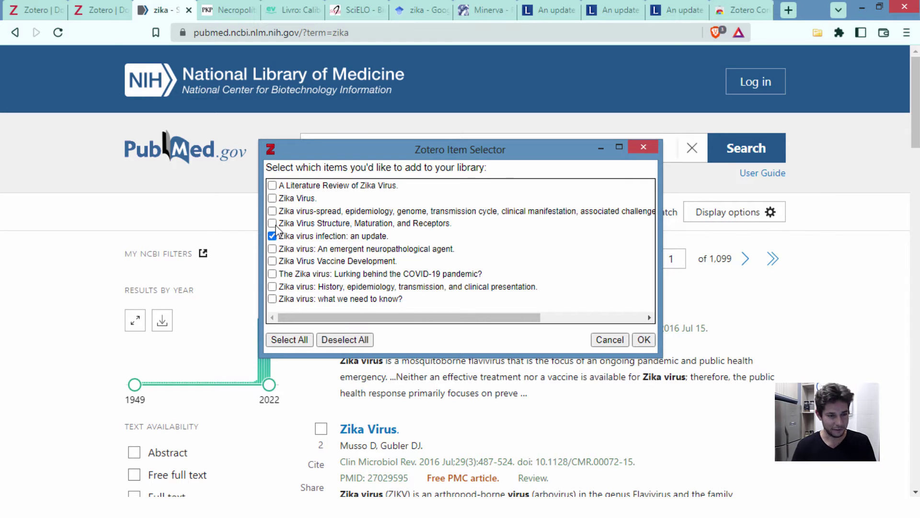
{"action": "left_click", "coordinate": [272, 211]}
{"action": "left_click", "coordinate": [272, 299]}
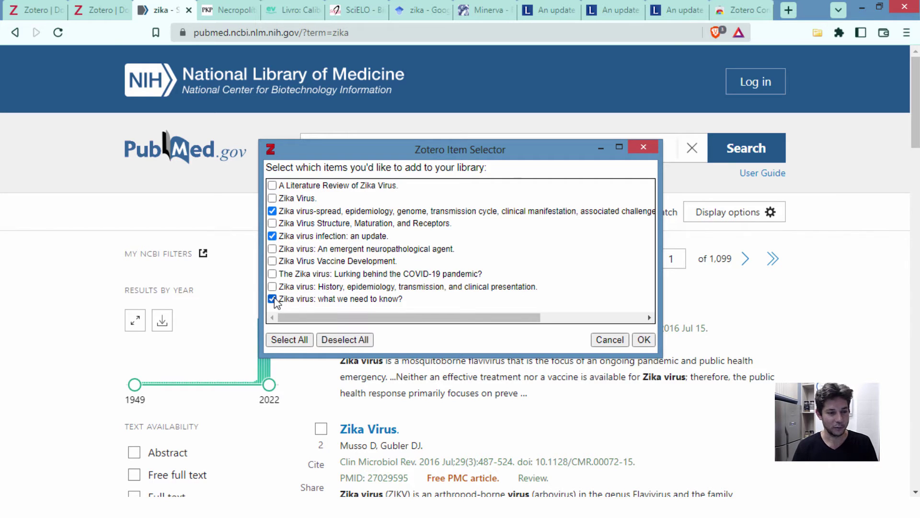
{"action": "left_click", "coordinate": [644, 340]}
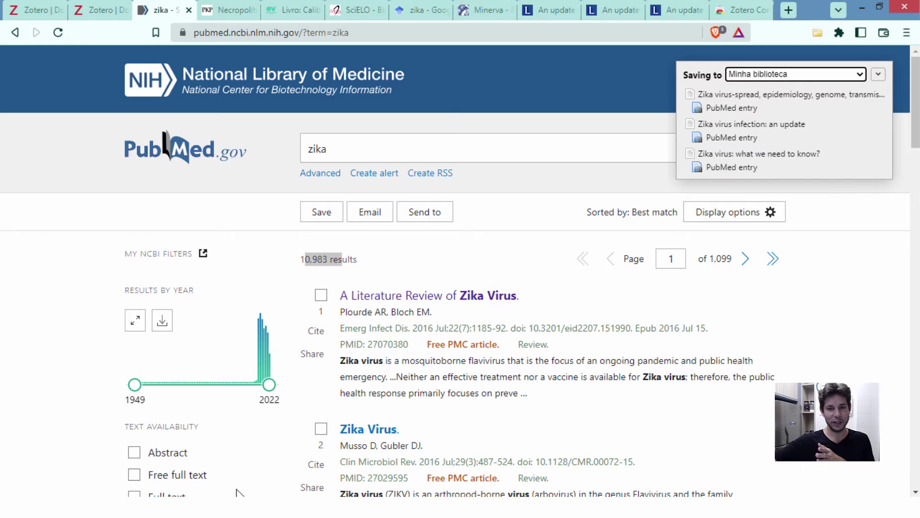
Step: Switch to Zotero to check the newly saved PubMed articles, and return to the zika results in Brave
{"action": "key", "text": "alt+Tab"}
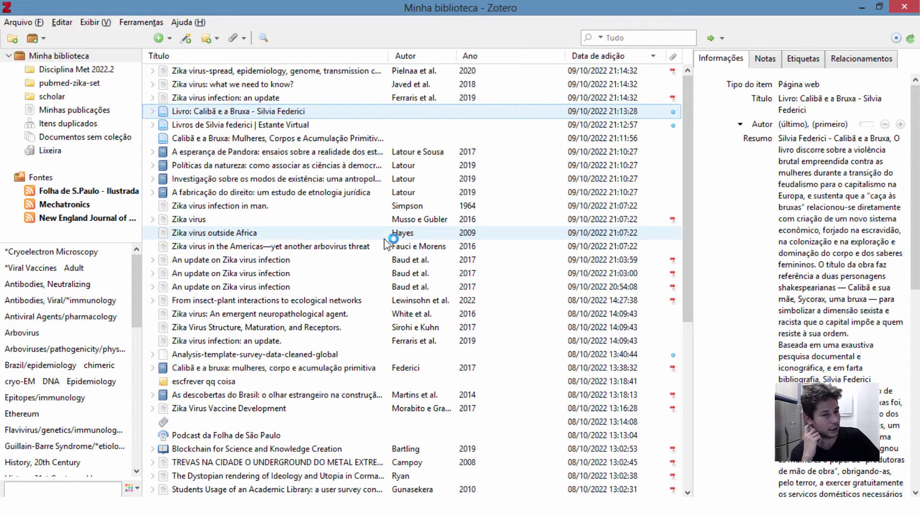
{"action": "key", "text": "alt+Tab"}
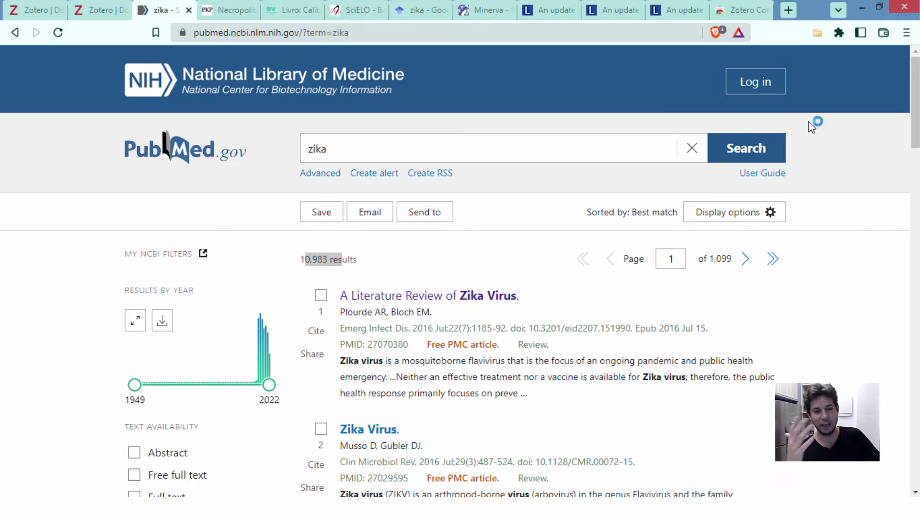
{"action": "scroll", "coordinate": [594, 297], "scroll_direction": "down", "scroll_amount": 4}
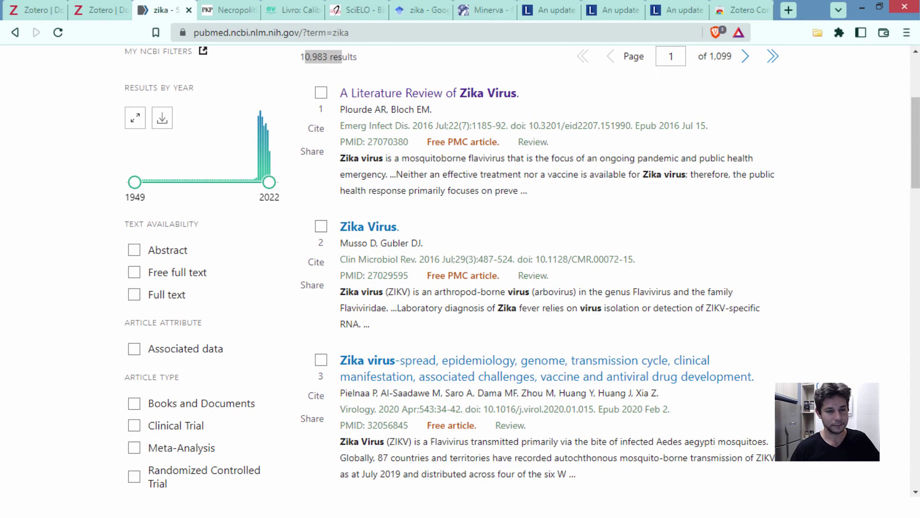
{"action": "key", "text": "alt+Tab"}
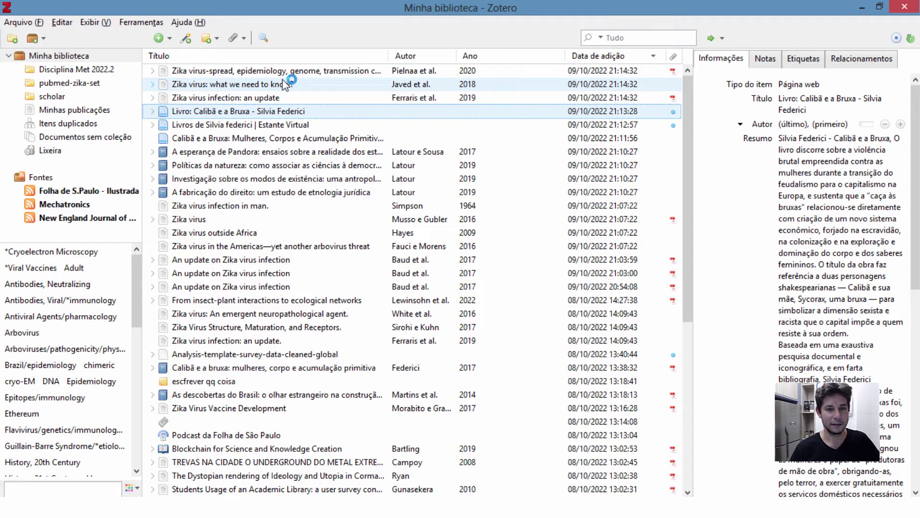
{"action": "key", "text": "alt+Tab"}
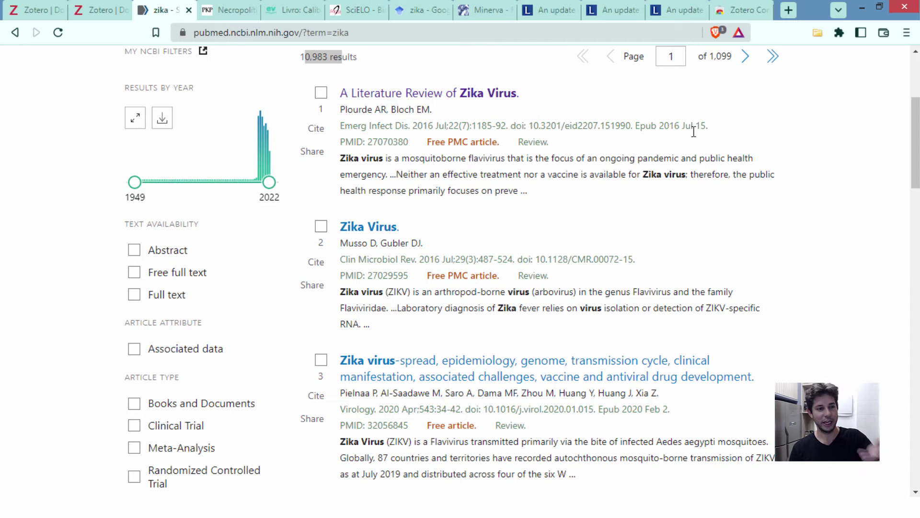
{"action": "scroll", "coordinate": [611, 182], "scroll_direction": "up", "scroll_amount": 5}
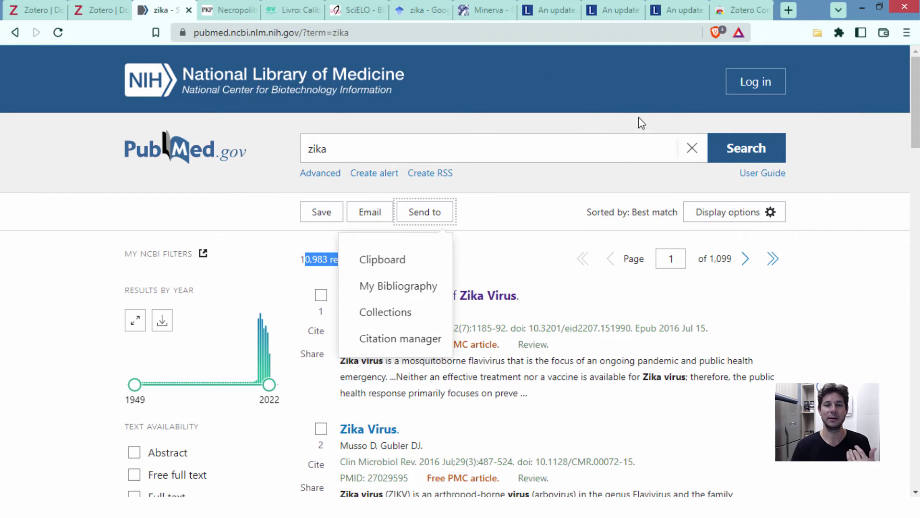
Step: Save the article "Necropolítica: biopoder, soberania, estado de exceção, política da morte" from the Redes journal page with the Zotero Connector
{"action": "left_click", "coordinate": [230, 12]}
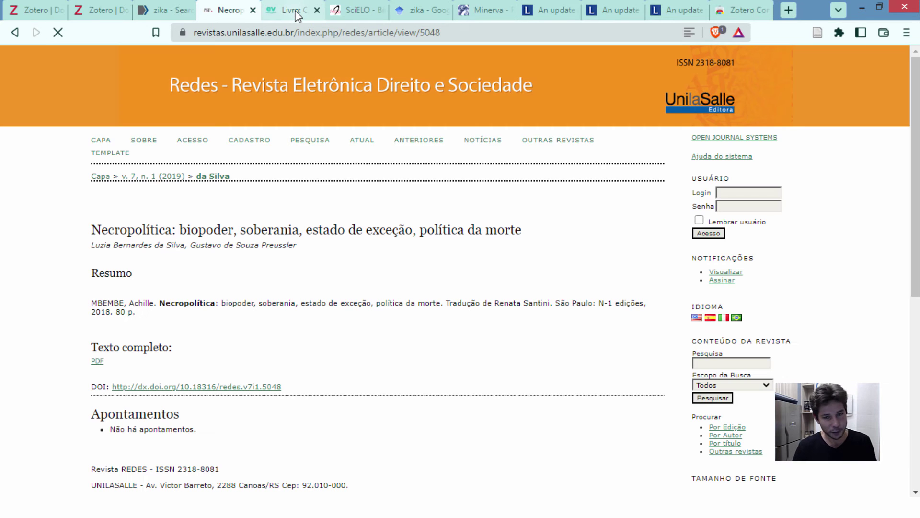
{"action": "left_click", "coordinate": [817, 33]}
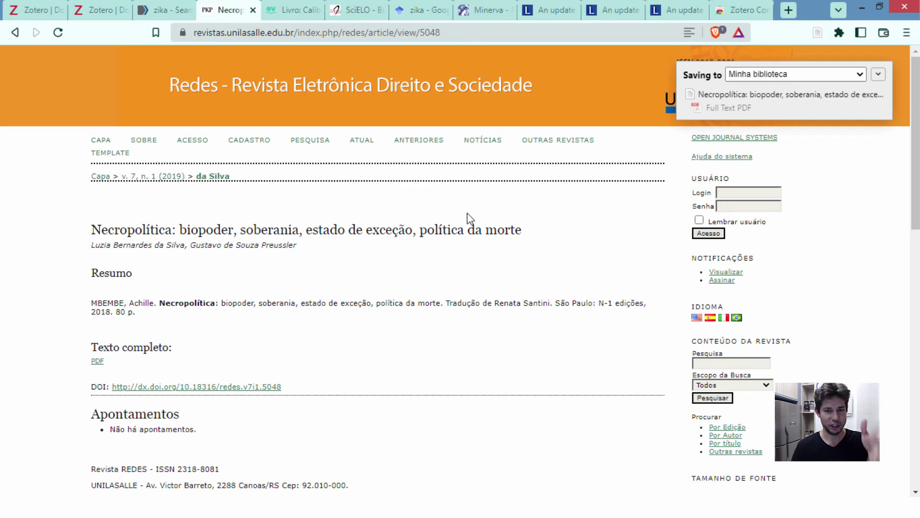
Step: Load the G1 news portal in place of the Estante Virtual page and open the story about the burst aircraft tyre
{"action": "left_click", "coordinate": [287, 12]}
{"action": "left_click", "coordinate": [292, 33]}
{"action": "type", "text": "g1"}
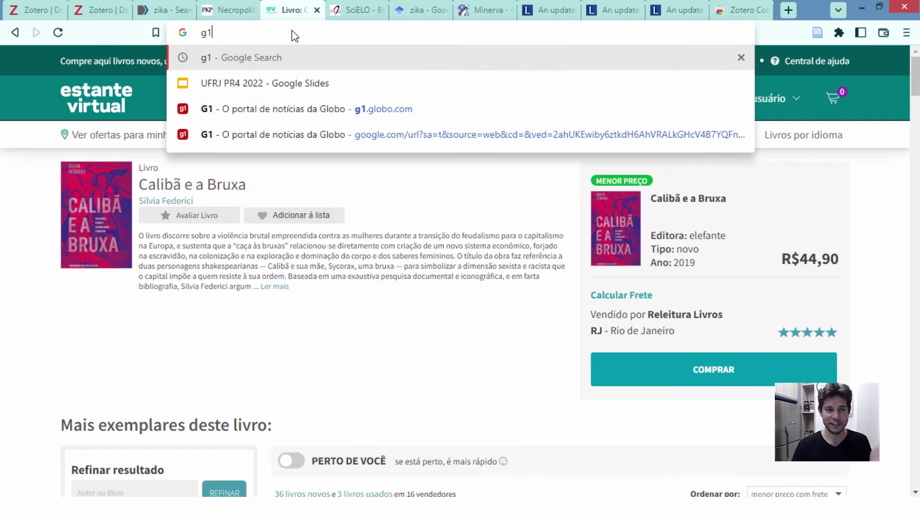
{"action": "key", "text": "Return"}
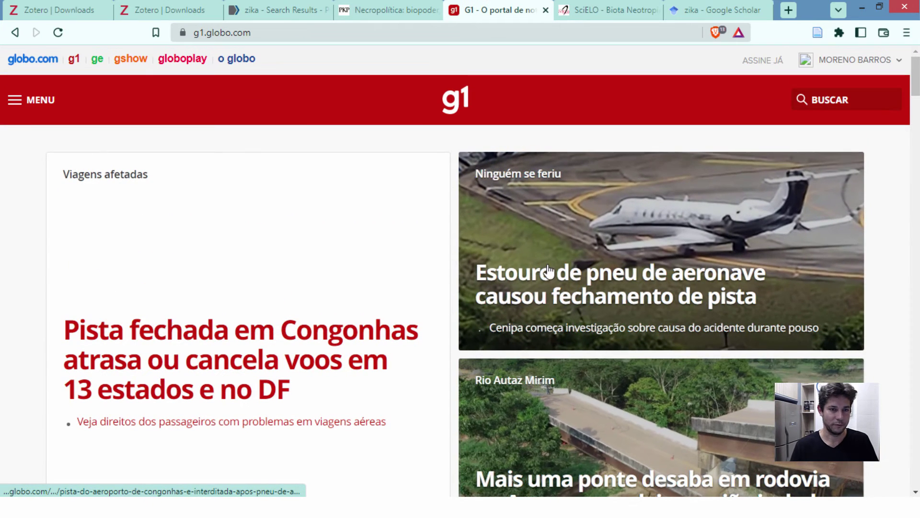
{"action": "left_click", "coordinate": [549, 271]}
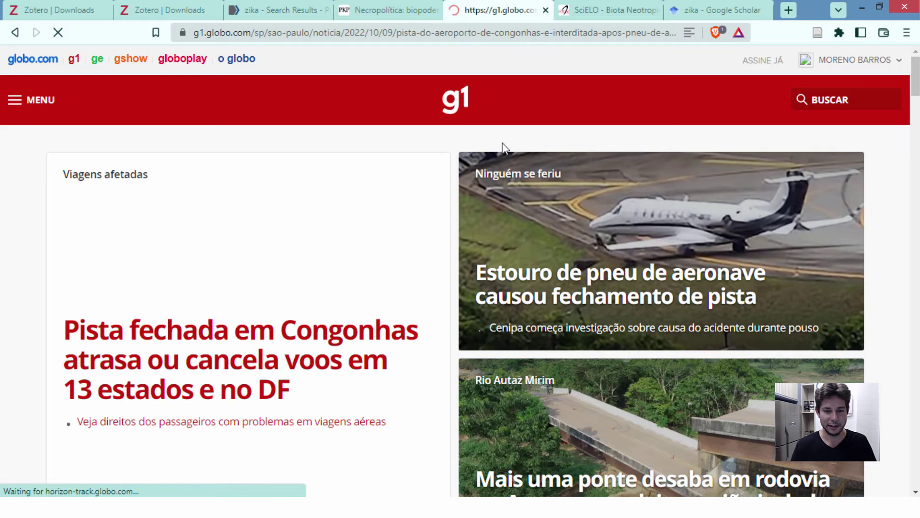
Step: Look through the G1 story about Congonhas airport, save it with the Zotero Connector, and check the entry in Zotero
{"action": "scroll", "coordinate": [550, 243], "scroll_direction": "down", "scroll_amount": 3}
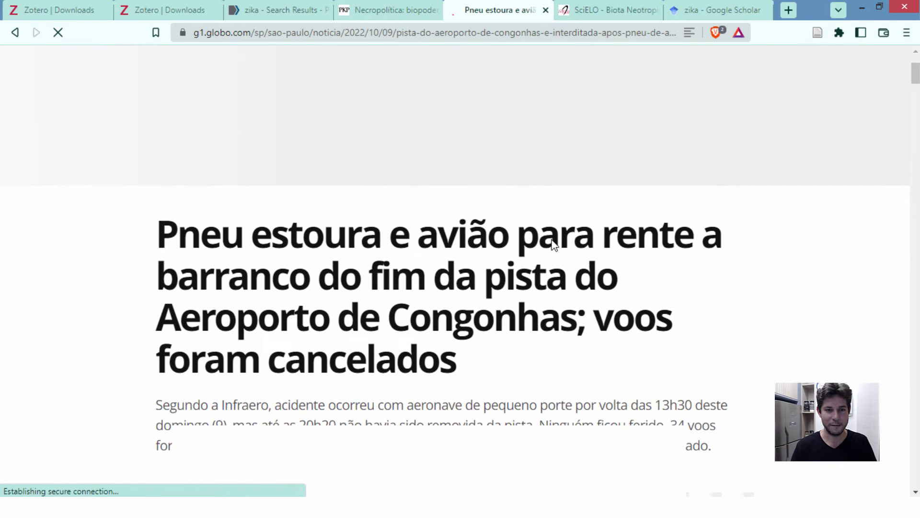
{"action": "scroll", "coordinate": [556, 288], "scroll_direction": "down", "scroll_amount": 5}
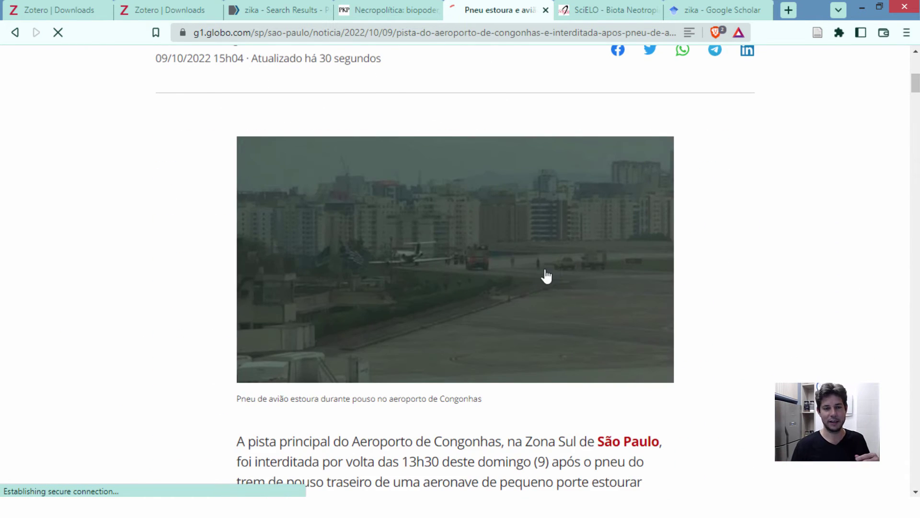
{"action": "scroll", "coordinate": [542, 273], "scroll_direction": "up", "scroll_amount": 8}
{"action": "scroll", "coordinate": [522, 269], "scroll_direction": "down", "scroll_amount": 12}
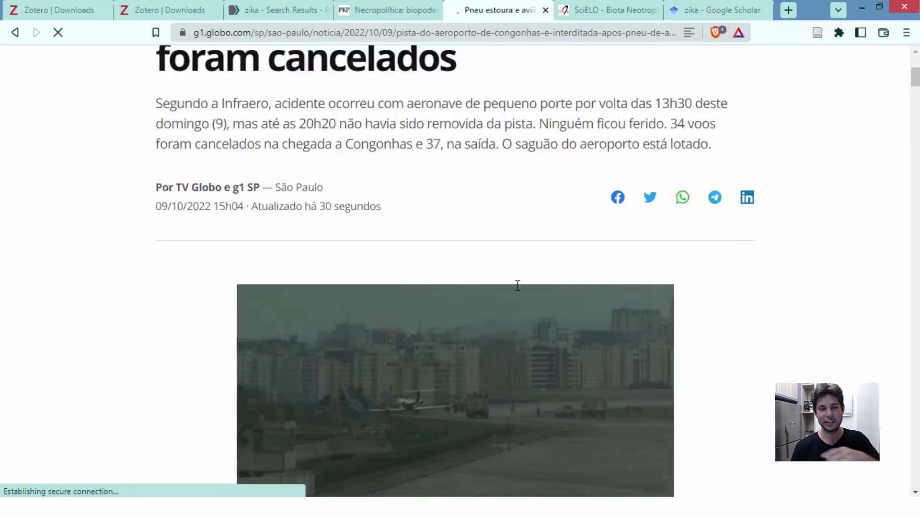
{"action": "scroll", "coordinate": [539, 338], "scroll_direction": "down", "scroll_amount": 5}
{"action": "scroll", "coordinate": [645, 273], "scroll_direction": "up", "scroll_amount": 15}
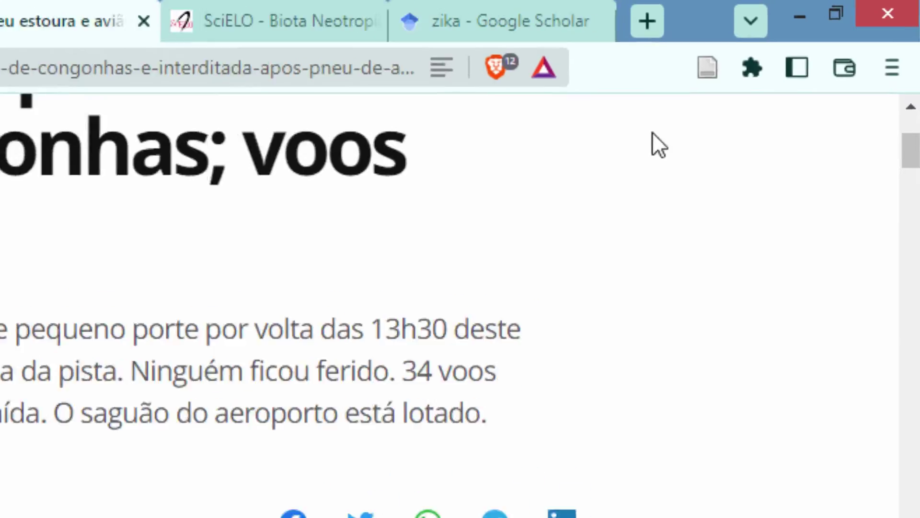
{"action": "scroll", "coordinate": [656, 139], "scroll_direction": "up", "scroll_amount": 5}
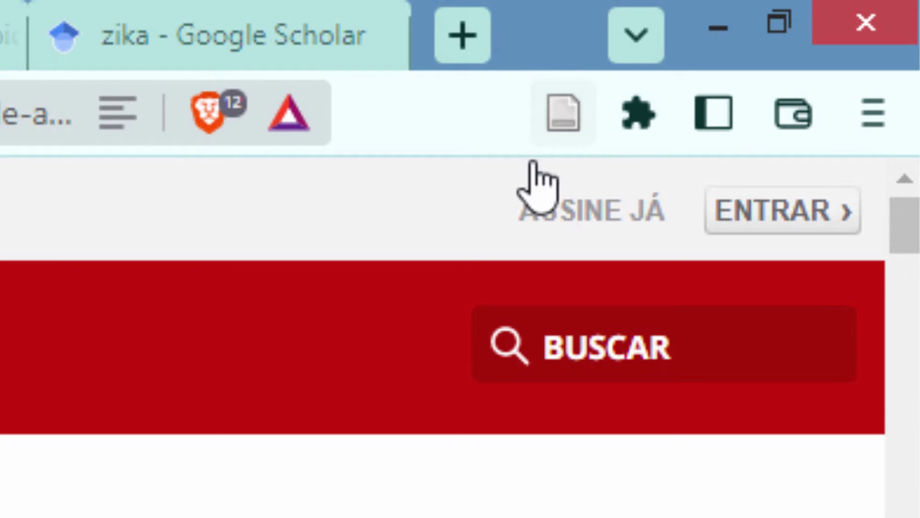
{"action": "left_click", "coordinate": [564, 126]}
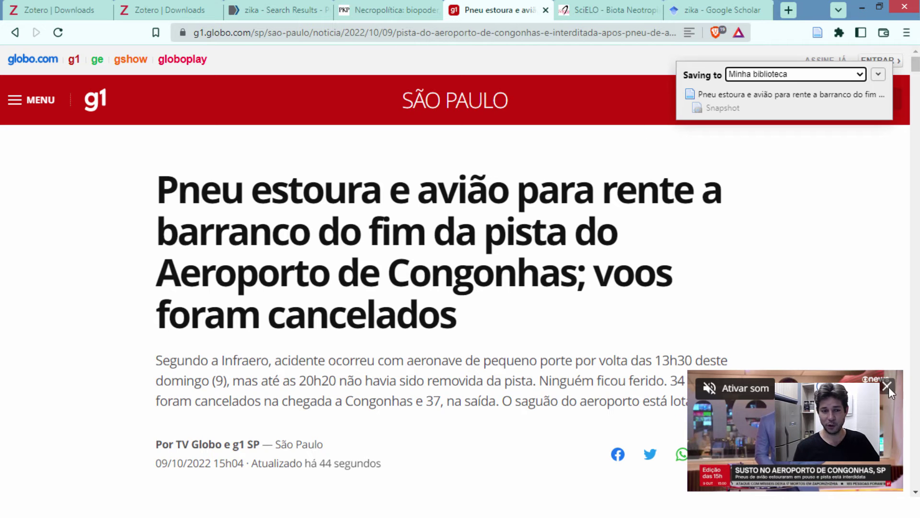
{"action": "key", "text": "alt+Tab"}
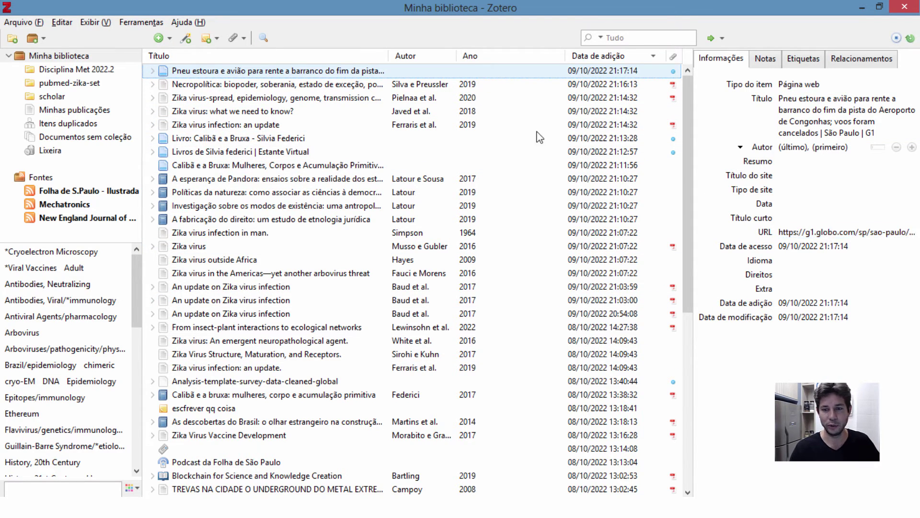
Step: Return to Brave and open a suggested Twitter status page in place of the SciELO Biota Neotropica page
{"action": "key", "text": "alt+Tab"}
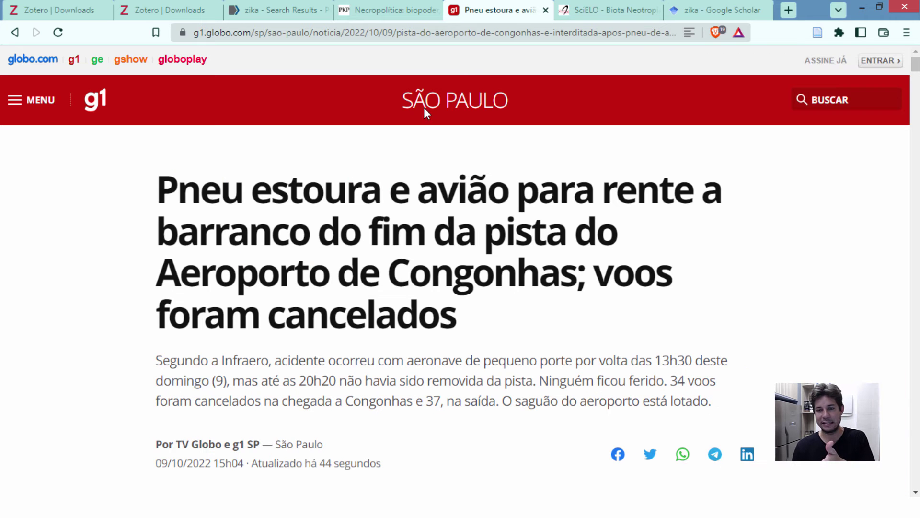
{"action": "left_click", "coordinate": [577, 13]}
{"action": "left_click", "coordinate": [592, 33]}
{"action": "type", "text": "twi"}
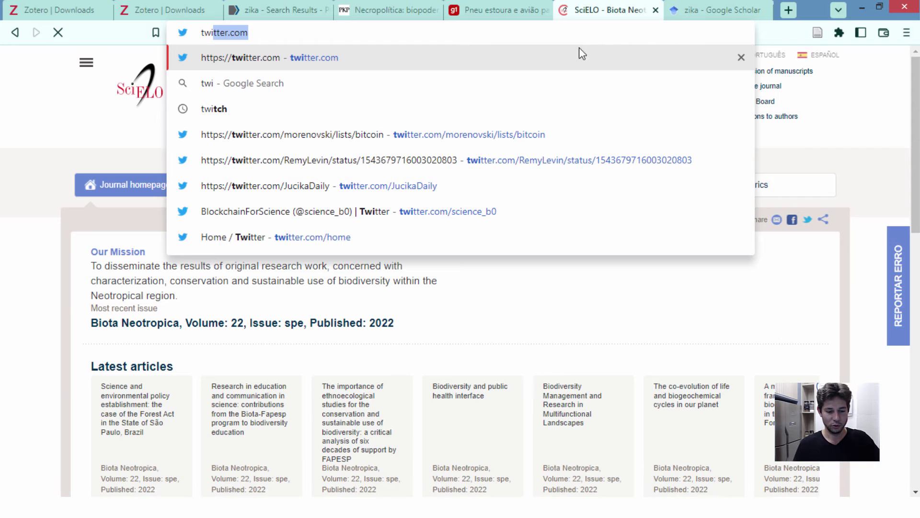
{"action": "left_click", "coordinate": [468, 162]}
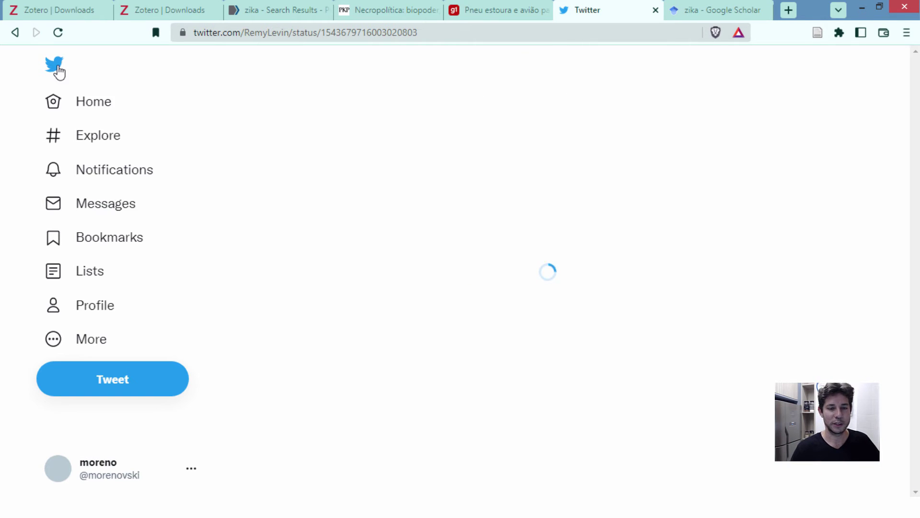
Step: Go to Twitter's home and Explore pages, and look over the trending topics
{"action": "left_click", "coordinate": [60, 102]}
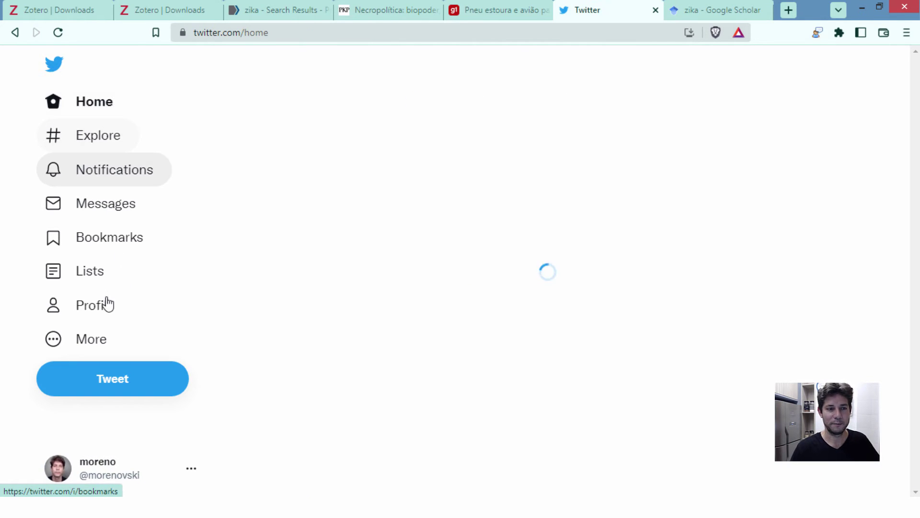
{"action": "left_click", "coordinate": [94, 138]}
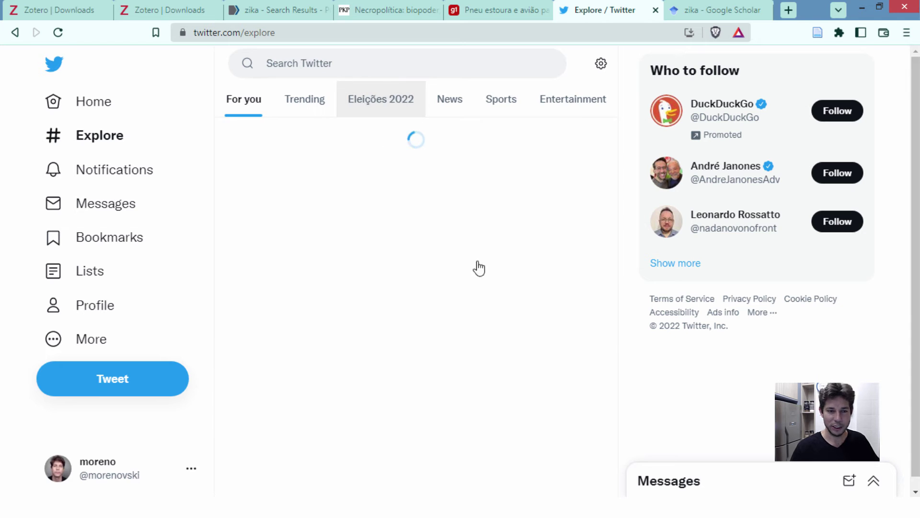
{"action": "scroll", "coordinate": [431, 331], "scroll_direction": "down", "scroll_amount": 7}
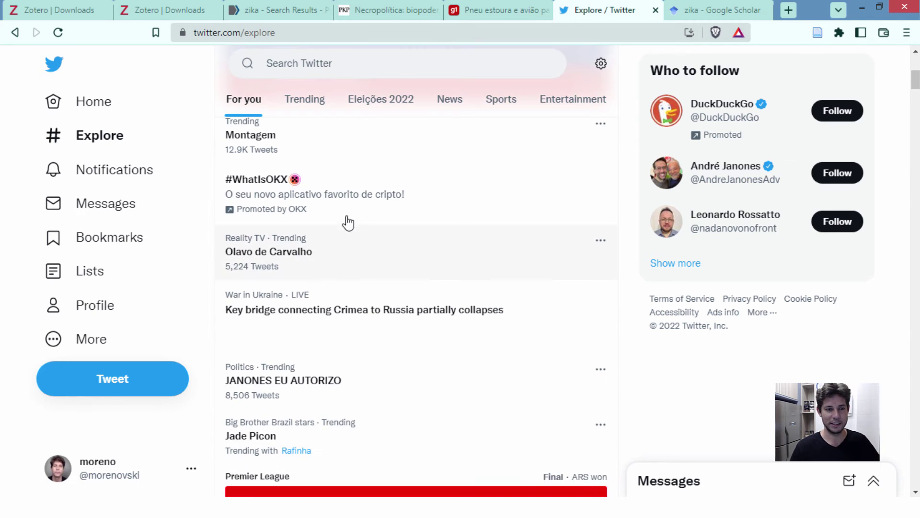
Step: Go back from Explore to the Folha reporter's profile and open the retweeted Folha de S.Paulo tweet about coronavirus
{"action": "key", "text": "alt+Left"}
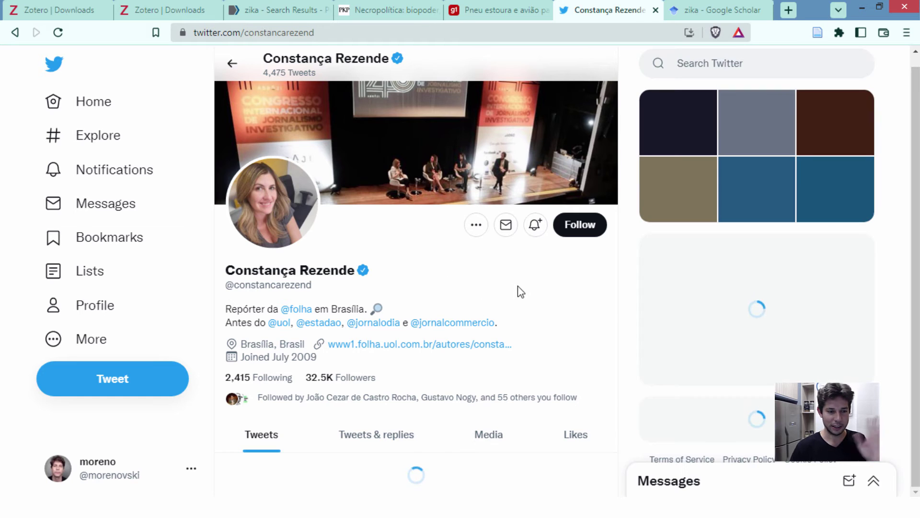
{"action": "scroll", "coordinate": [442, 432], "scroll_direction": "down", "scroll_amount": 7}
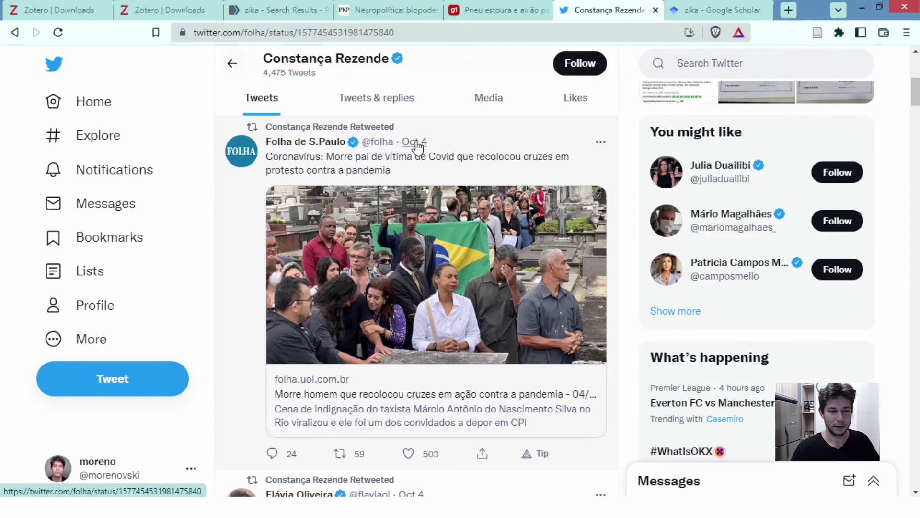
{"action": "left_click", "coordinate": [417, 146]}
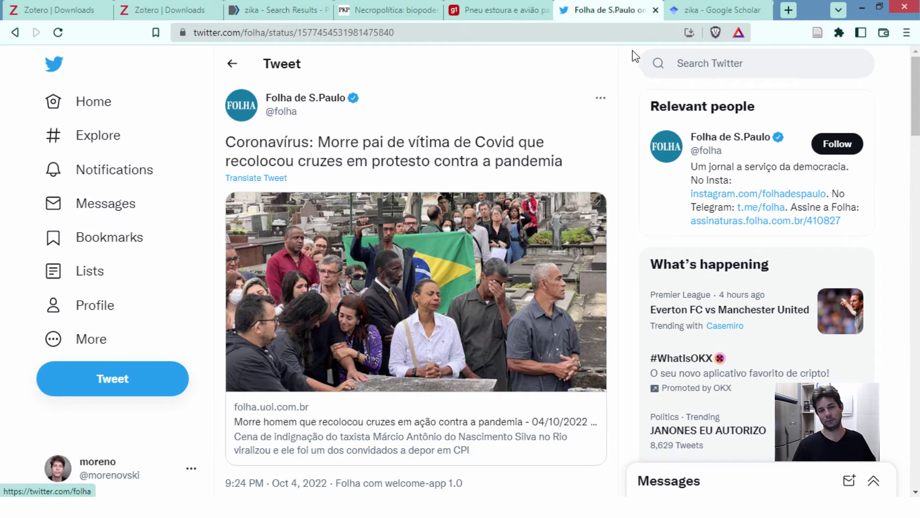
Step: Save the Folha de S.Paulo tweet with the Zotero Connector into the scholar collection with the tag coronavirus
{"action": "left_click", "coordinate": [816, 33]}
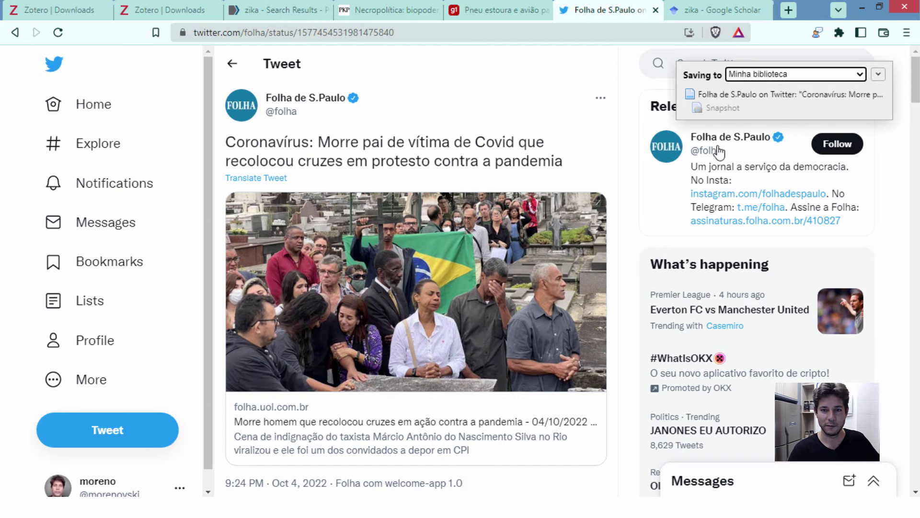
{"action": "left_click", "coordinate": [861, 76]}
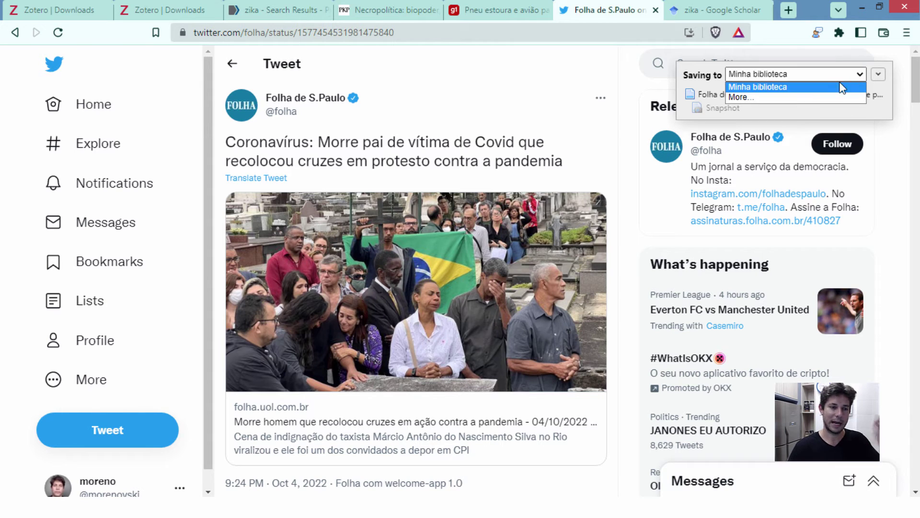
{"action": "left_click", "coordinate": [779, 98]}
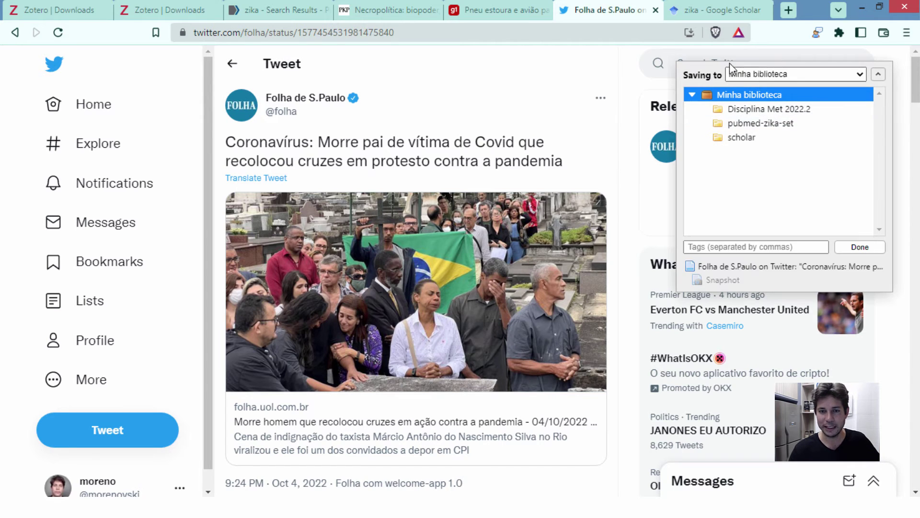
{"action": "left_click", "coordinate": [753, 244]}
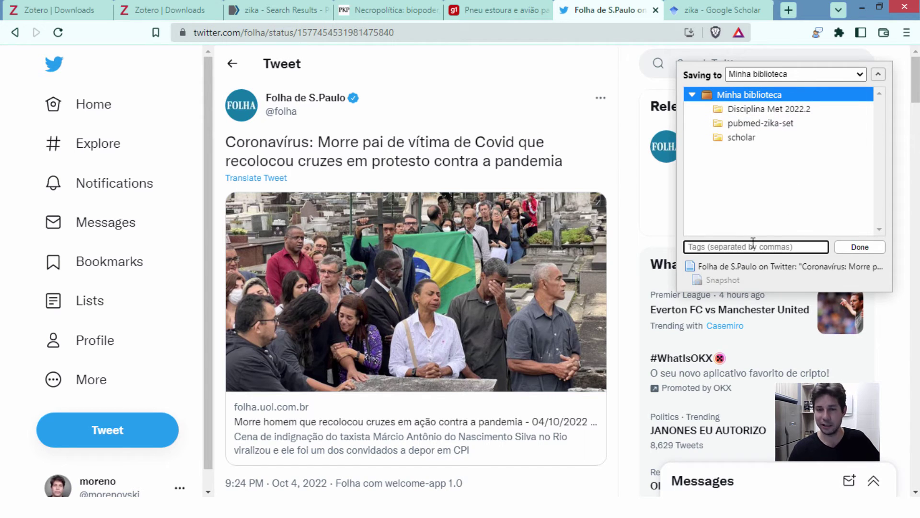
{"action": "type", "text": "coronavirus"}
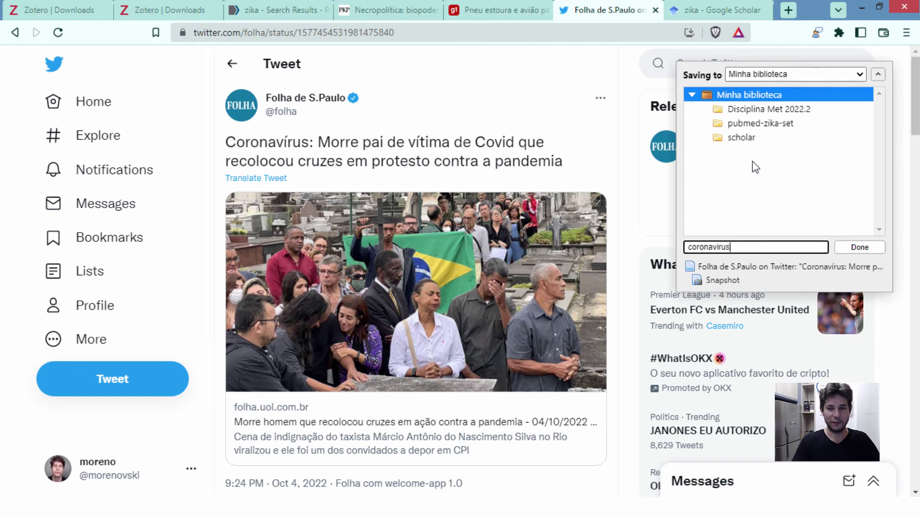
{"action": "left_click", "coordinate": [752, 136]}
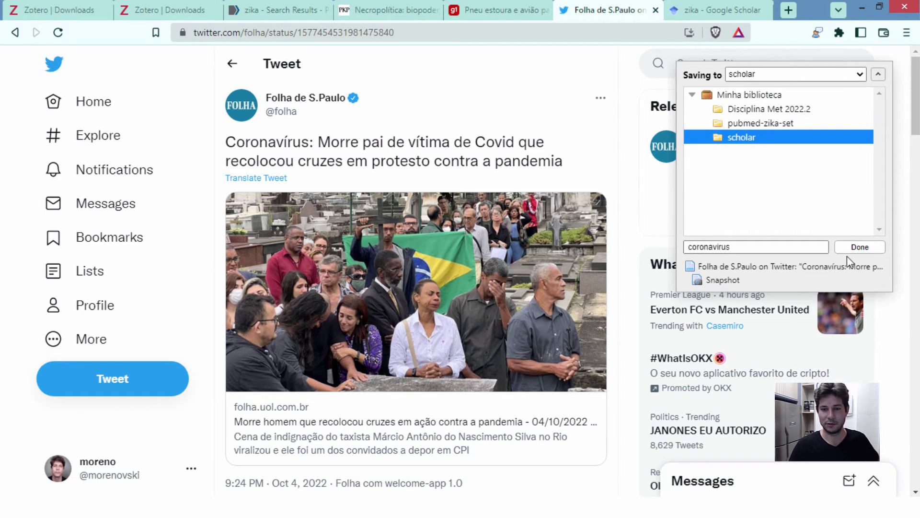
{"action": "left_click", "coordinate": [860, 247]}
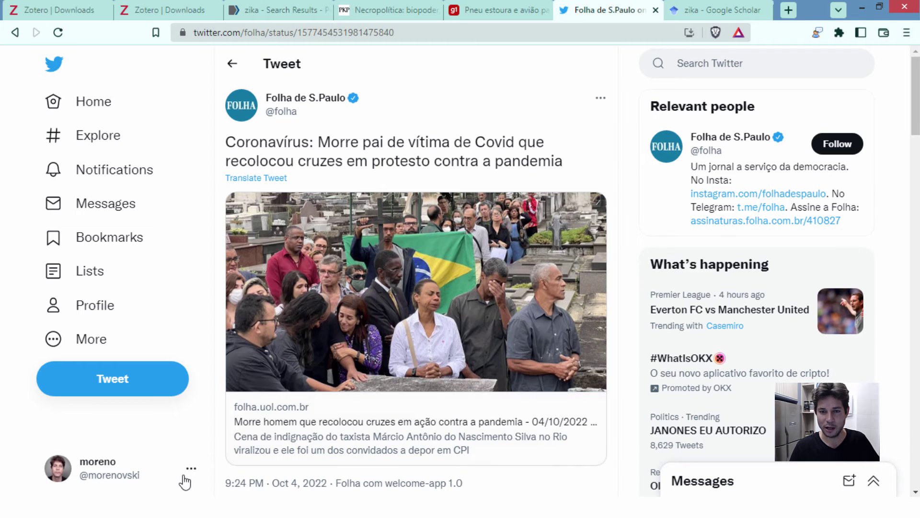
Step: Switch to Zotero, filter the scholar collection by the coronavirus tag, clear the filter, and show all of Minha biblioteca
{"action": "key", "text": "alt+Tab"}
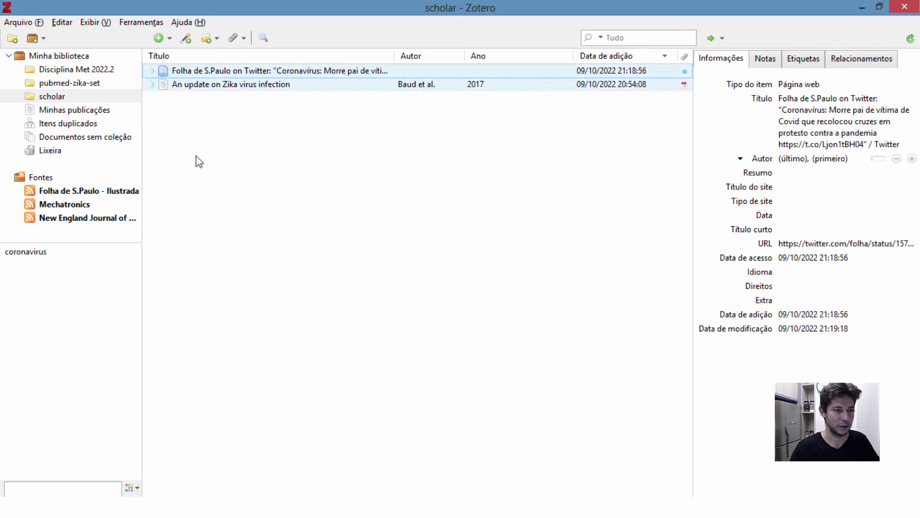
{"action": "left_click", "coordinate": [38, 253]}
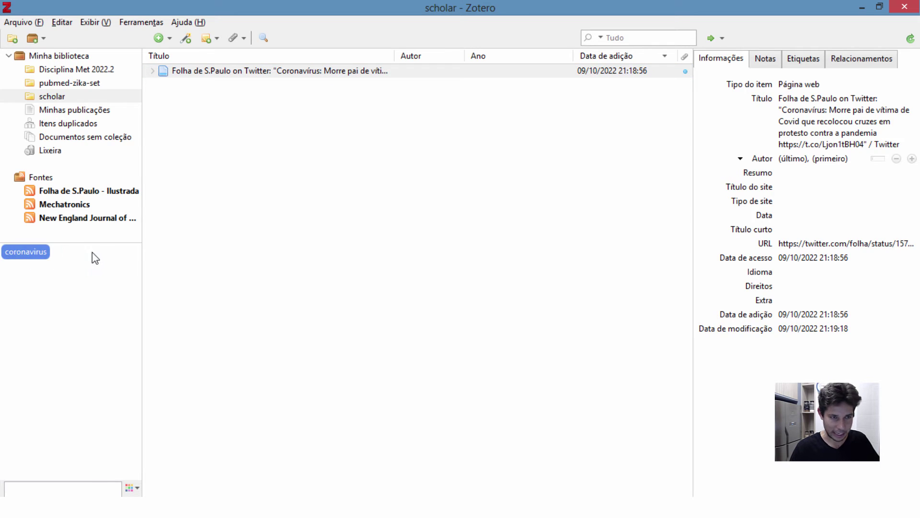
{"action": "left_click", "coordinate": [39, 255]}
{"action": "left_click", "coordinate": [62, 55]}
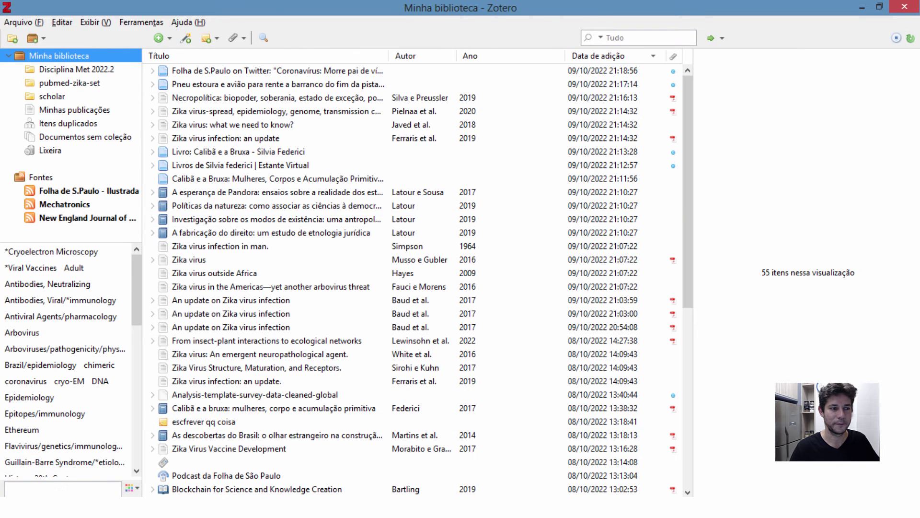
Step: Return to Brave, search Google for bvs in place of the Google Scholar page, and open the BVS Brasil site
{"action": "key", "text": "alt+Tab"}
{"action": "left_click", "coordinate": [695, 11]}
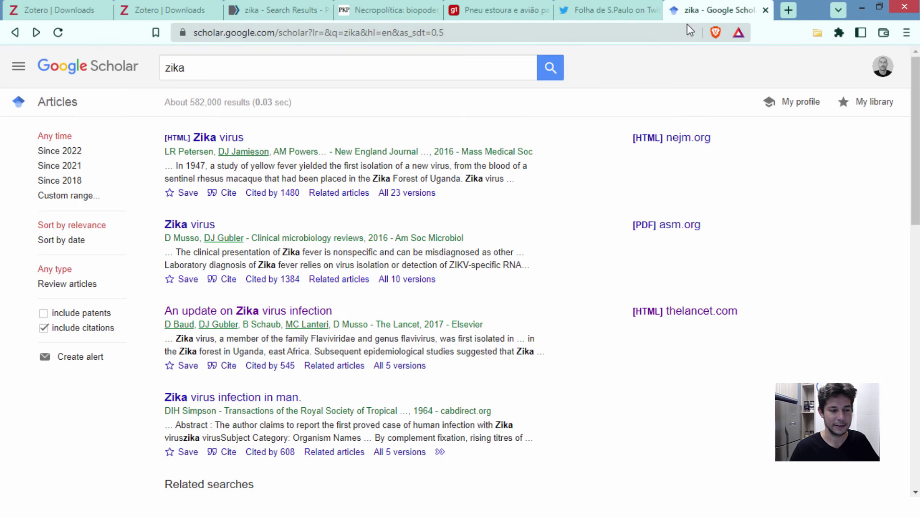
{"action": "left_click", "coordinate": [662, 29]}
{"action": "type", "text": "bsv"}
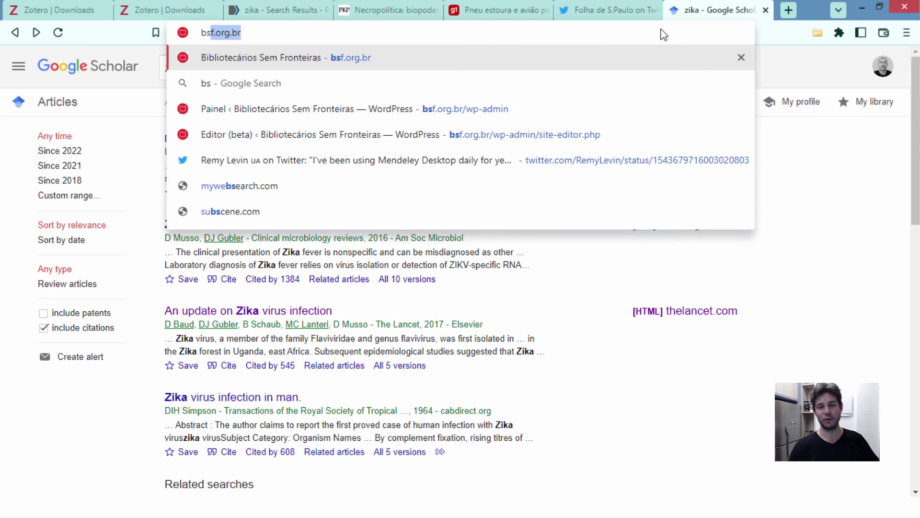
{"action": "key", "text": "BackSpace"}
{"action": "key", "text": "BackSpace"}
{"action": "type", "text": "vs"}
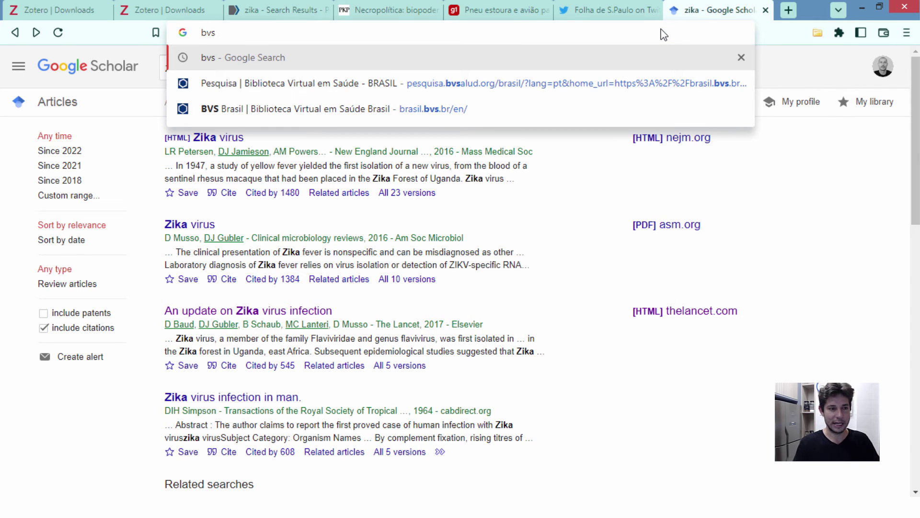
{"action": "key", "text": "Return"}
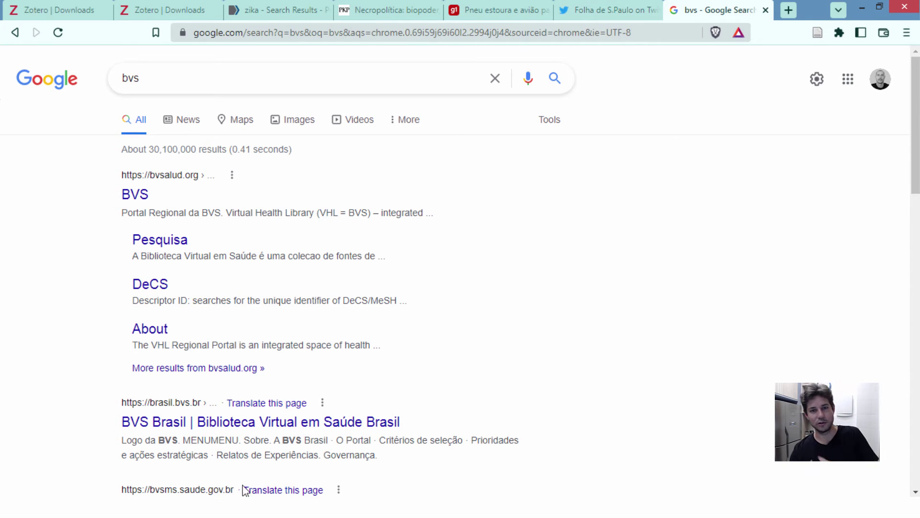
{"action": "left_click", "coordinate": [321, 428]}
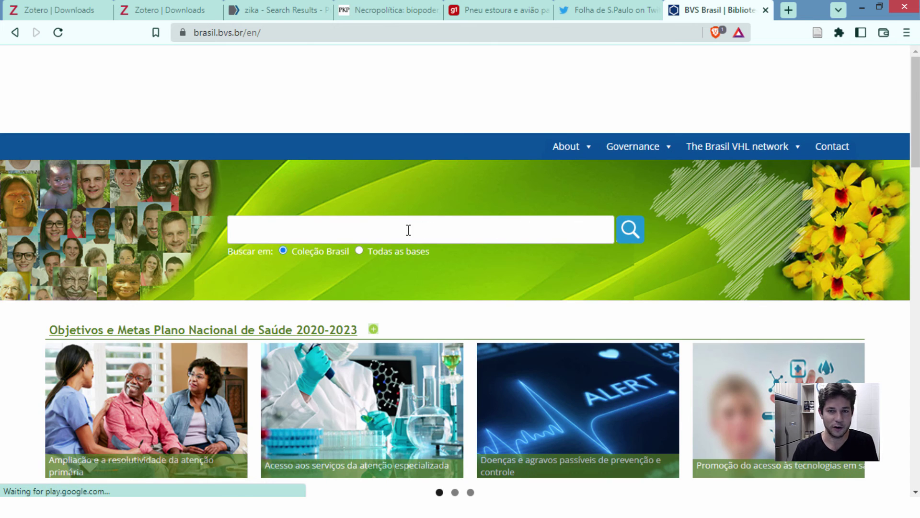
Step: Search BVS Brasil for zika and look through the list of results
{"action": "left_click", "coordinate": [341, 224]}
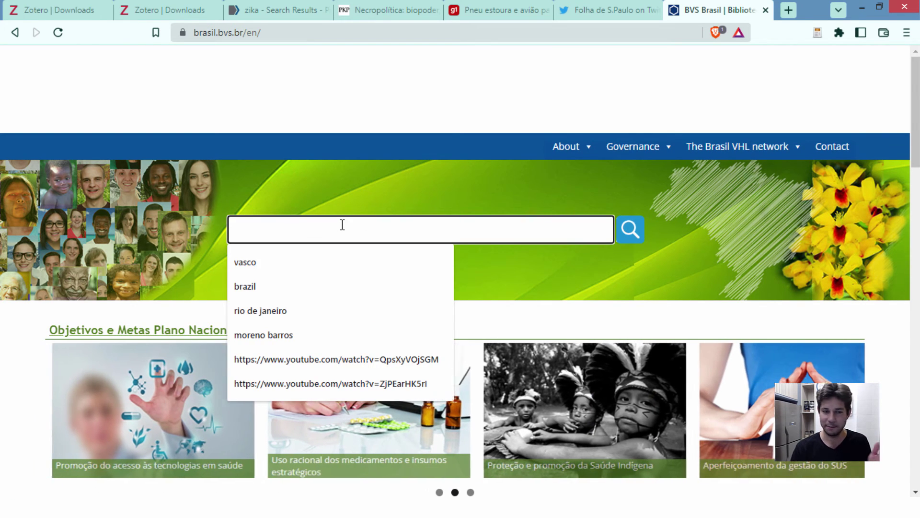
{"action": "type", "text": "zika"}
{"action": "key", "text": "Return"}
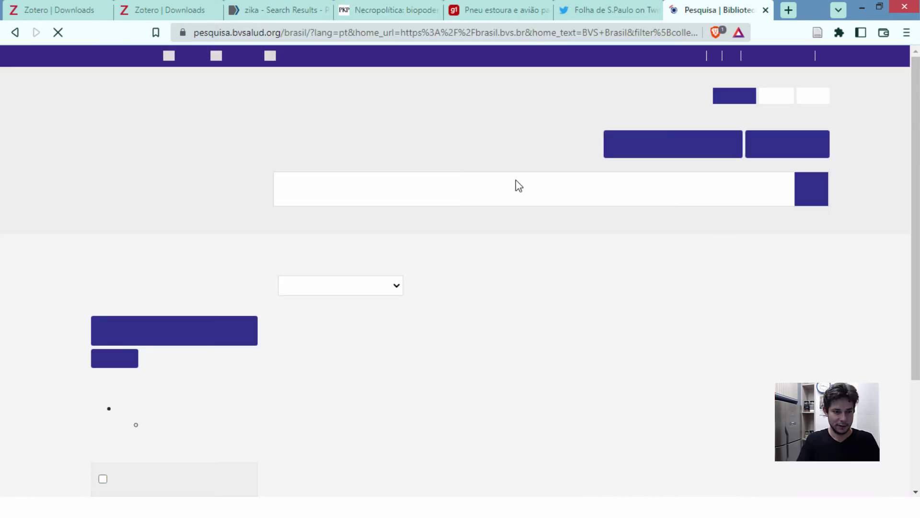
{"action": "scroll", "coordinate": [685, 237], "scroll_direction": "down", "scroll_amount": 9}
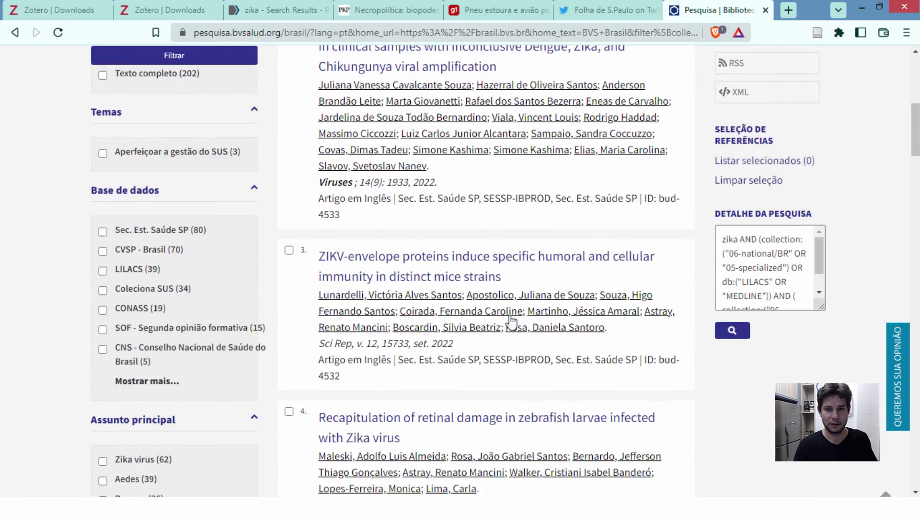
{"action": "scroll", "coordinate": [594, 307], "scroll_direction": "up", "scroll_amount": 9}
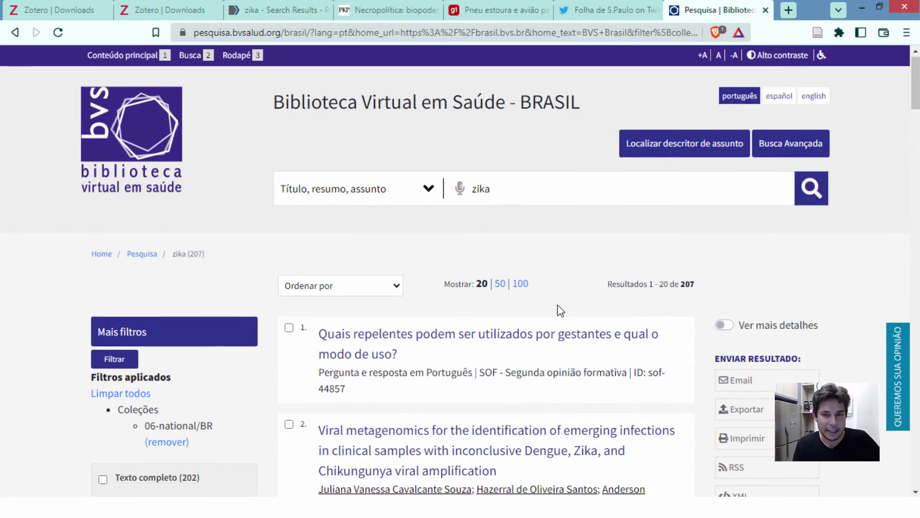
{"action": "scroll", "coordinate": [556, 308], "scroll_direction": "down", "scroll_amount": 10}
{"action": "scroll", "coordinate": [621, 350], "scroll_direction": "up", "scroll_amount": 10}
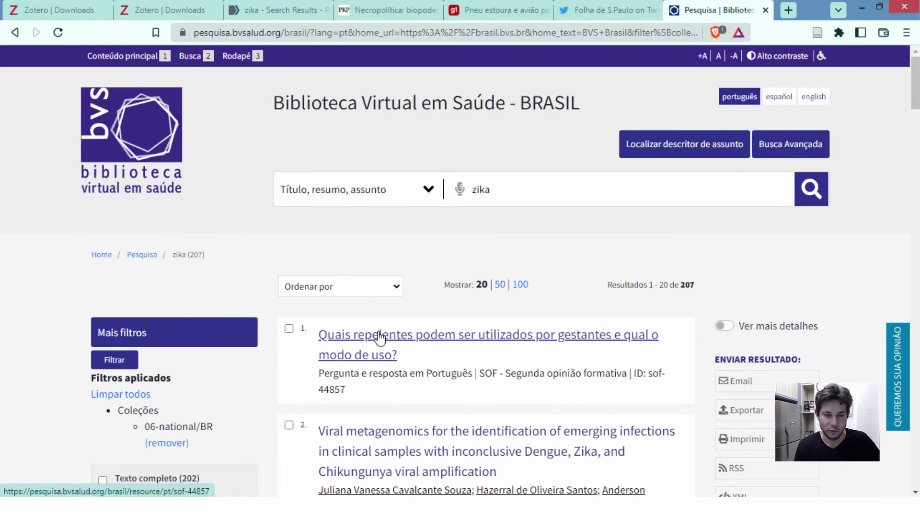
{"action": "scroll", "coordinate": [499, 293], "scroll_direction": "down", "scroll_amount": 4}
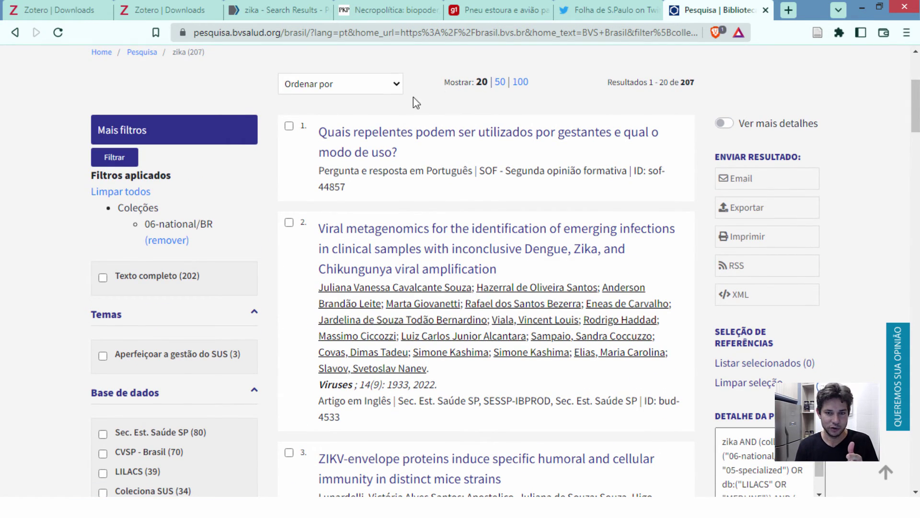
{"action": "scroll", "coordinate": [533, 390], "scroll_direction": "down", "scroll_amount": 20}
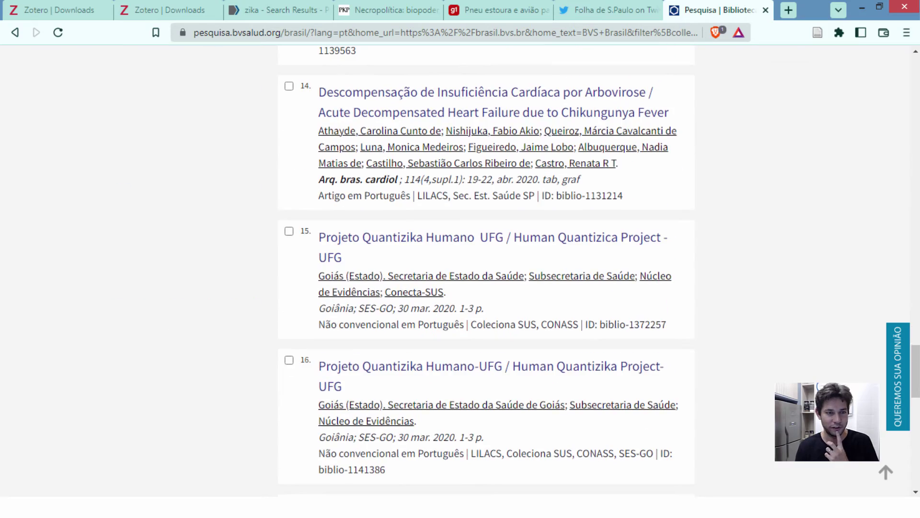
{"action": "scroll", "coordinate": [774, 75], "scroll_direction": "up", "scroll_amount": 20}
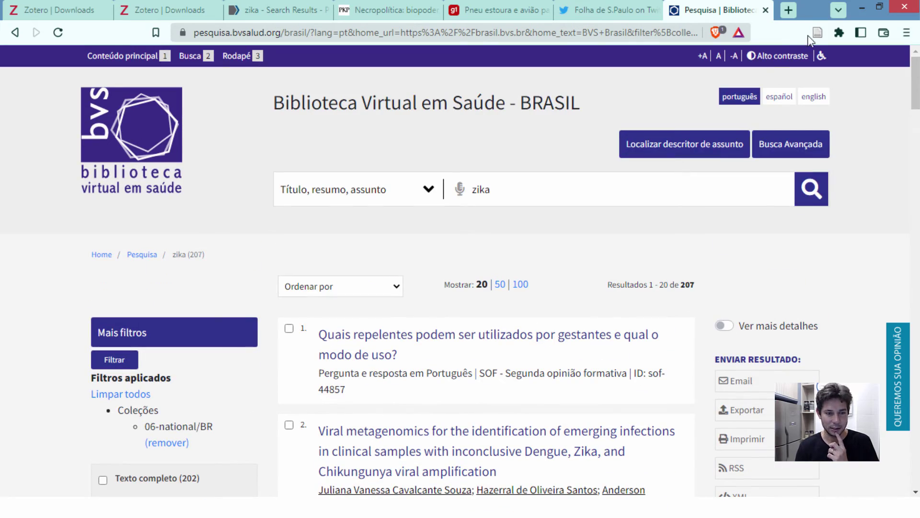
Step: Save the BVS search results page to Minha biblioteca with the Zotero Connector
{"action": "left_click", "coordinate": [816, 32]}
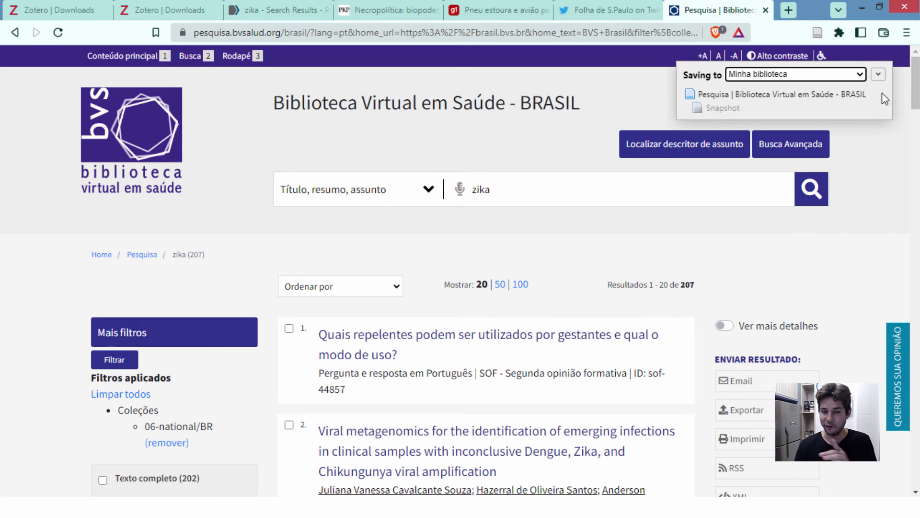
{"action": "scroll", "coordinate": [918, 119], "scroll_direction": "down", "scroll_amount": 5}
{"action": "left_click", "coordinate": [878, 74]}
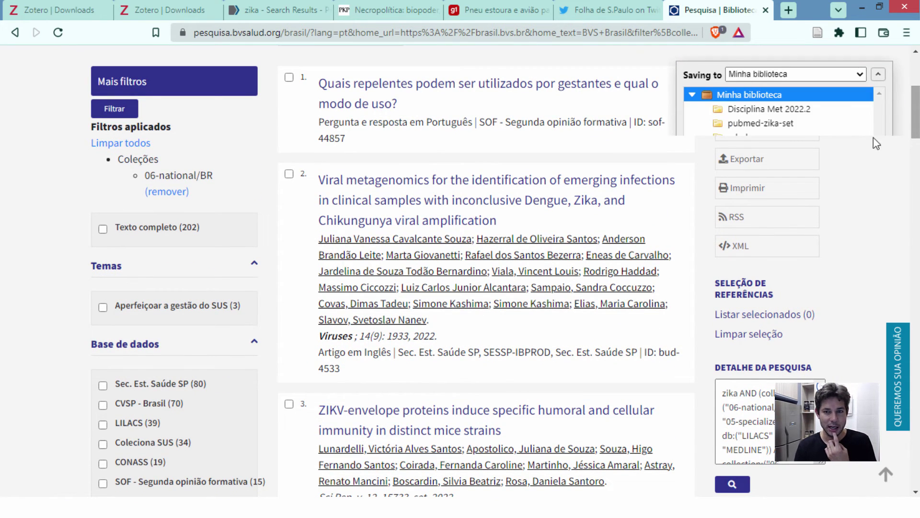
{"action": "scroll", "coordinate": [878, 113], "scroll_direction": "down", "scroll_amount": 5}
{"action": "scroll", "coordinate": [864, 256], "scroll_direction": "up", "scroll_amount": 9}
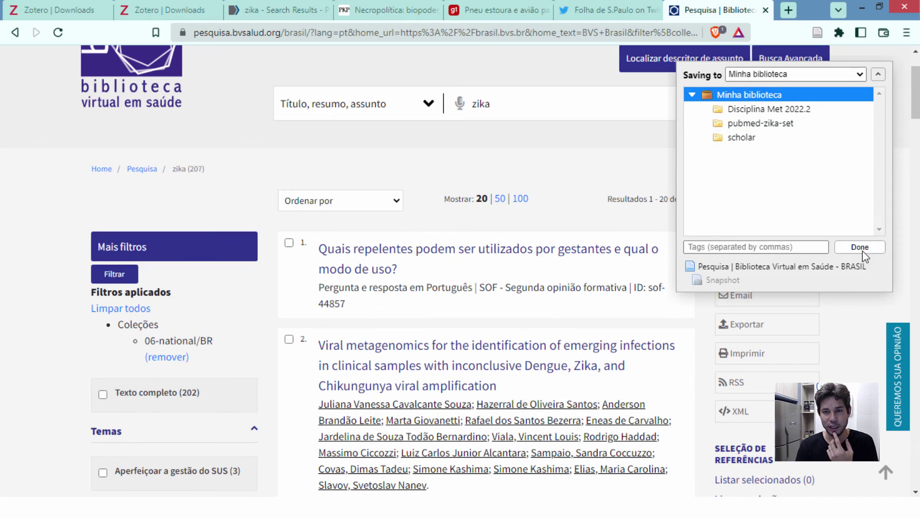
{"action": "left_click", "coordinate": [861, 248]}
{"action": "scroll", "coordinate": [527, 345], "scroll_direction": "up", "scroll_amount": 3}
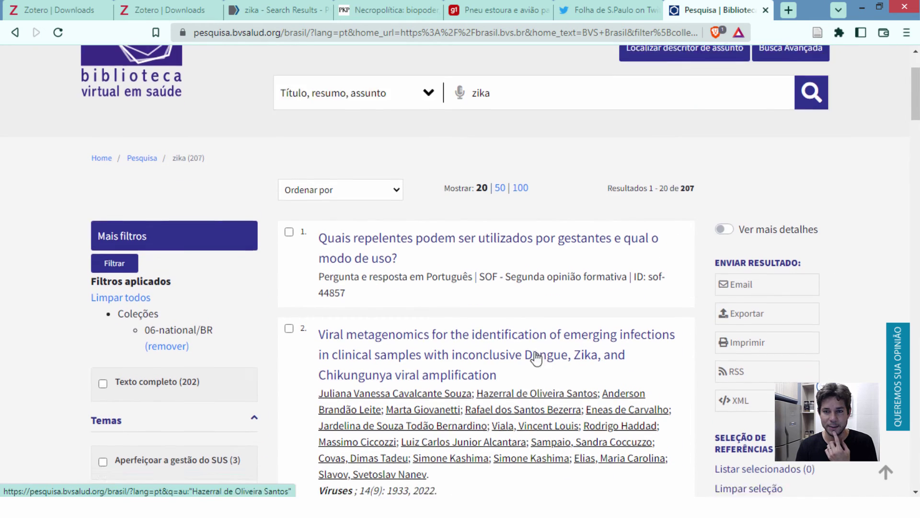
Step: Open the first BVS result, about insect repellents for pregnant women, and save it with the Zotero Connector
{"action": "left_click", "coordinate": [515, 331]}
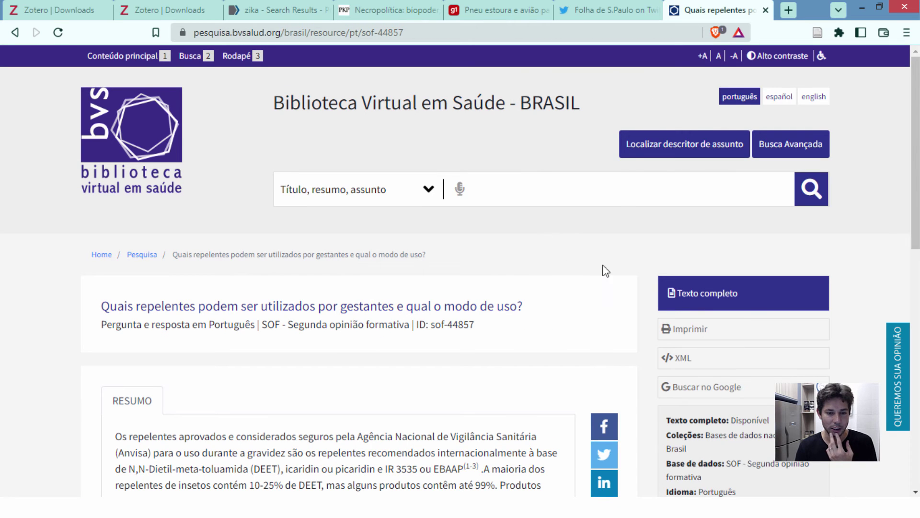
{"action": "left_click", "coordinate": [817, 34]}
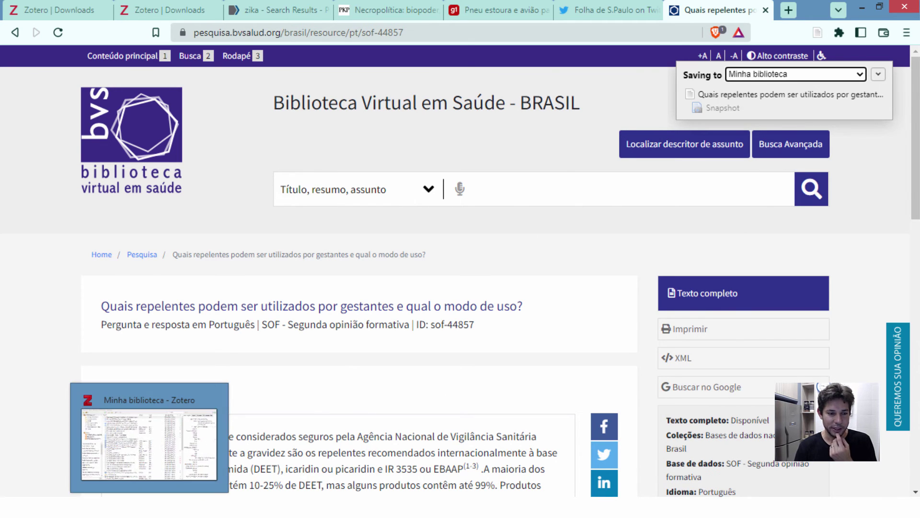
Step: Check the saved repellents entry and its attachments in Zotero, and return to its BVS page in Brave
{"action": "left_click", "coordinate": [149, 431]}
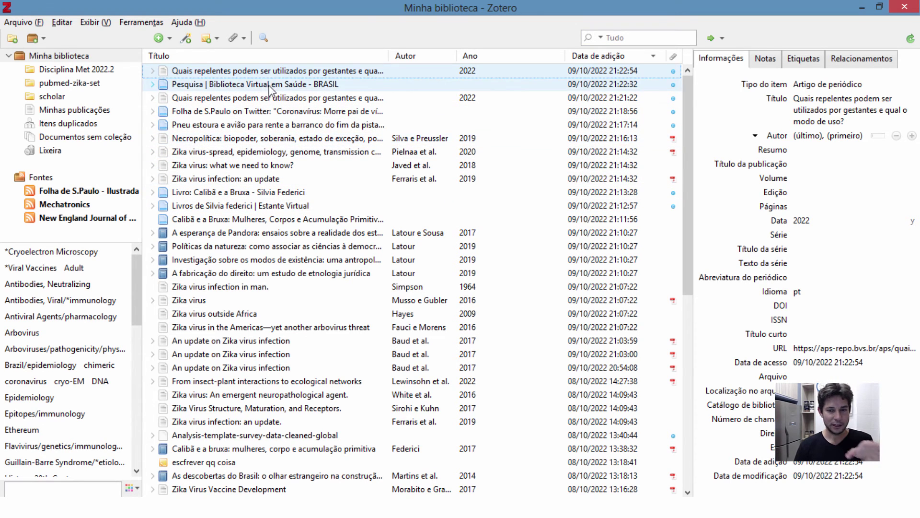
{"action": "left_click", "coordinate": [153, 72]}
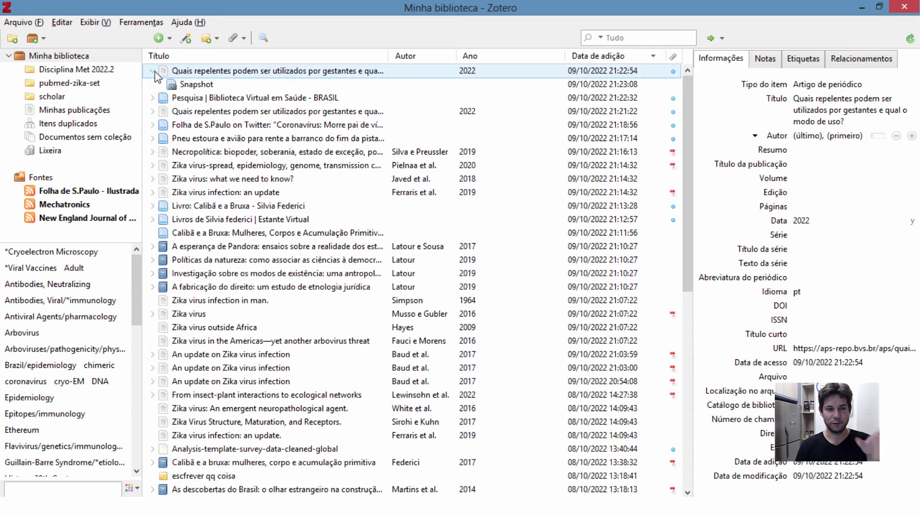
{"action": "left_click", "coordinate": [66, 495]}
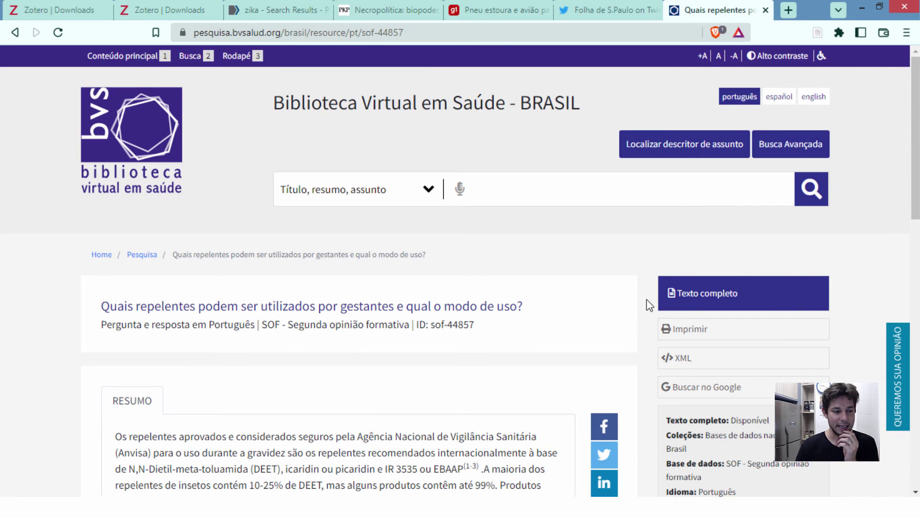
Step: Open the full text of the repellents record, skim it down to its bibliography, and save the page with the Zotero Connector
{"action": "left_click", "coordinate": [713, 301]}
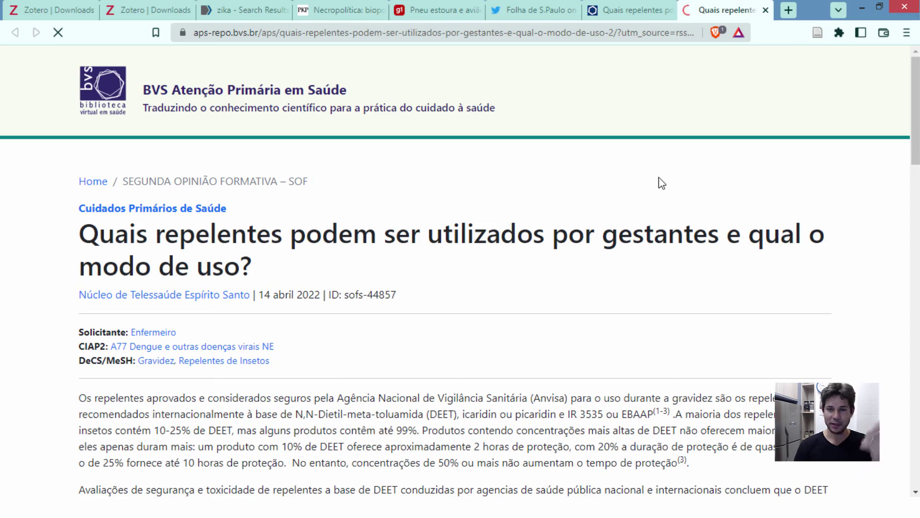
{"action": "scroll", "coordinate": [443, 270], "scroll_direction": "down", "scroll_amount": 20}
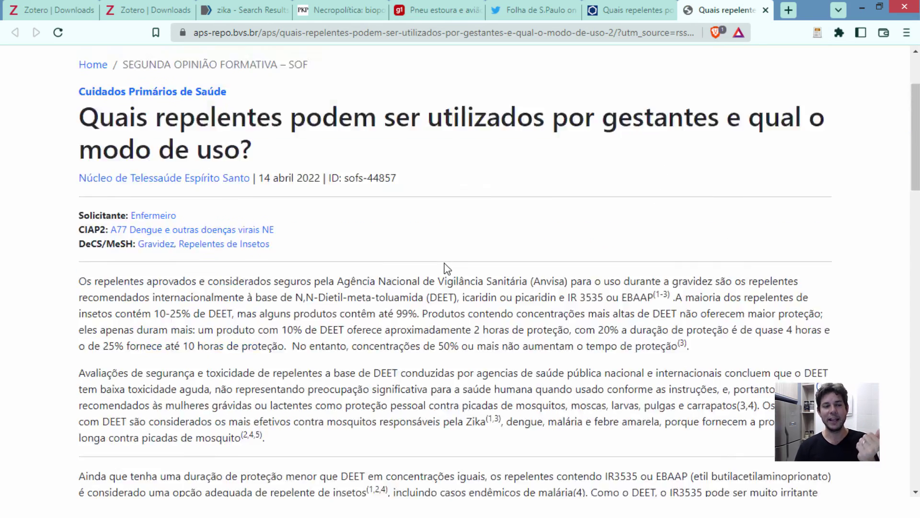
{"action": "scroll", "coordinate": [638, 339], "scroll_direction": "up", "scroll_amount": 20}
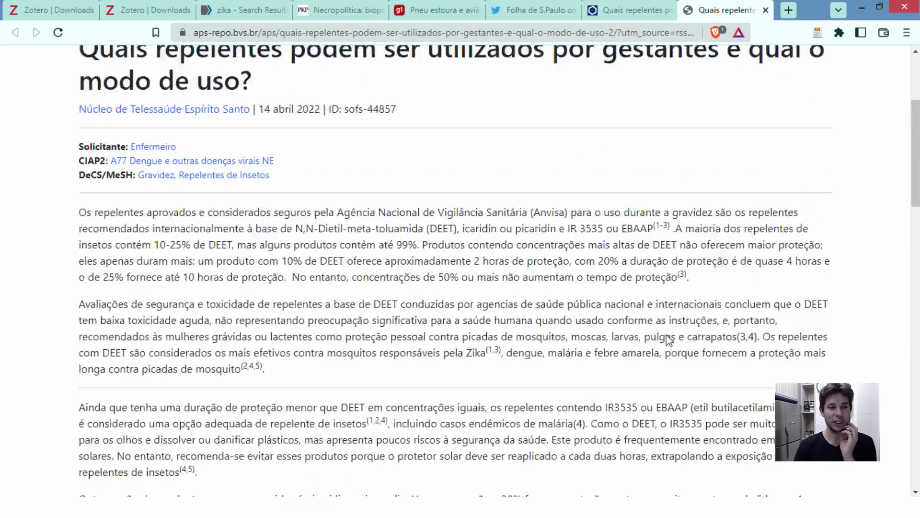
{"action": "scroll", "coordinate": [494, 319], "scroll_direction": "down", "scroll_amount": 10}
{"action": "scroll", "coordinate": [495, 321], "scroll_direction": "up", "scroll_amount": 15}
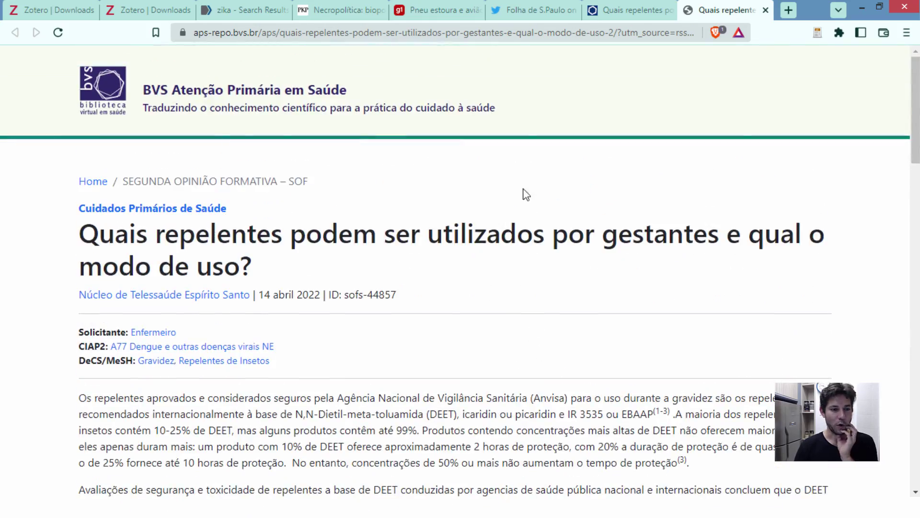
{"action": "scroll", "coordinate": [527, 194], "scroll_direction": "down", "scroll_amount": 20}
{"action": "scroll", "coordinate": [568, 282], "scroll_direction": "up", "scroll_amount": 5}
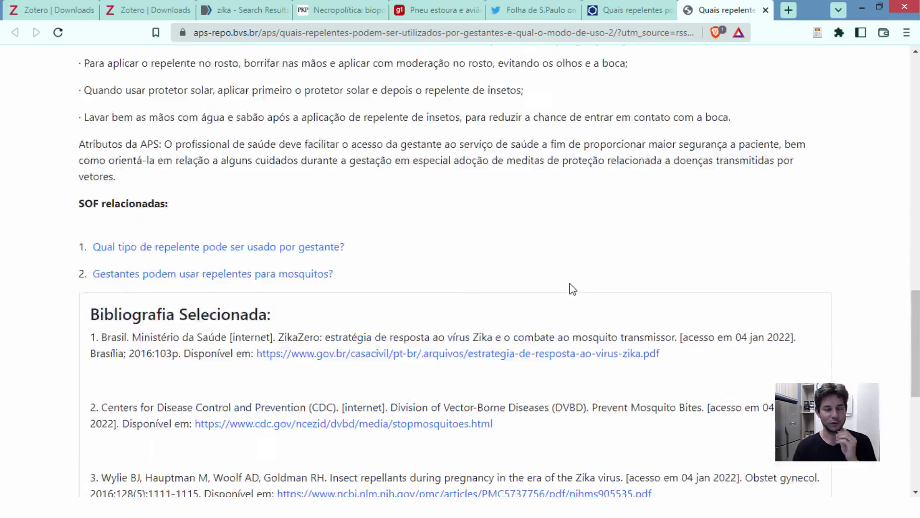
{"action": "scroll", "coordinate": [573, 289], "scroll_direction": "down", "scroll_amount": 8}
{"action": "key", "text": "Home"}
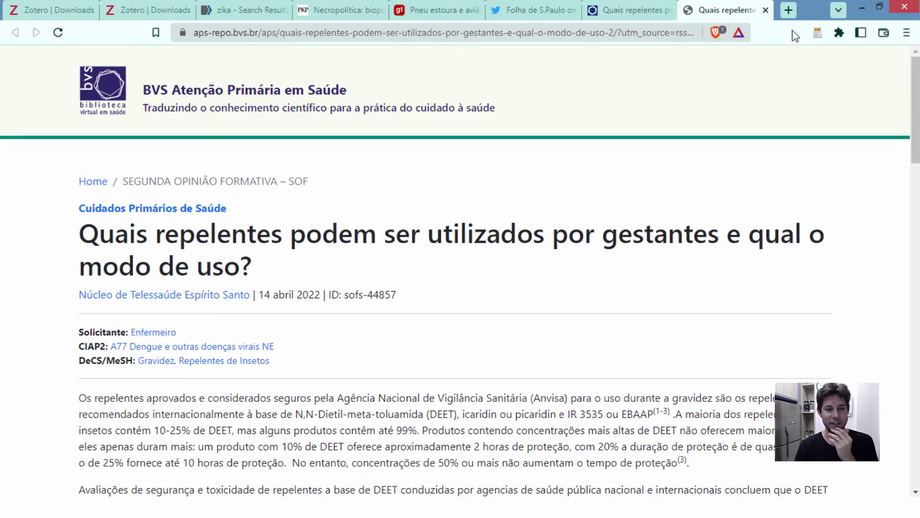
{"action": "left_click", "coordinate": [817, 33]}
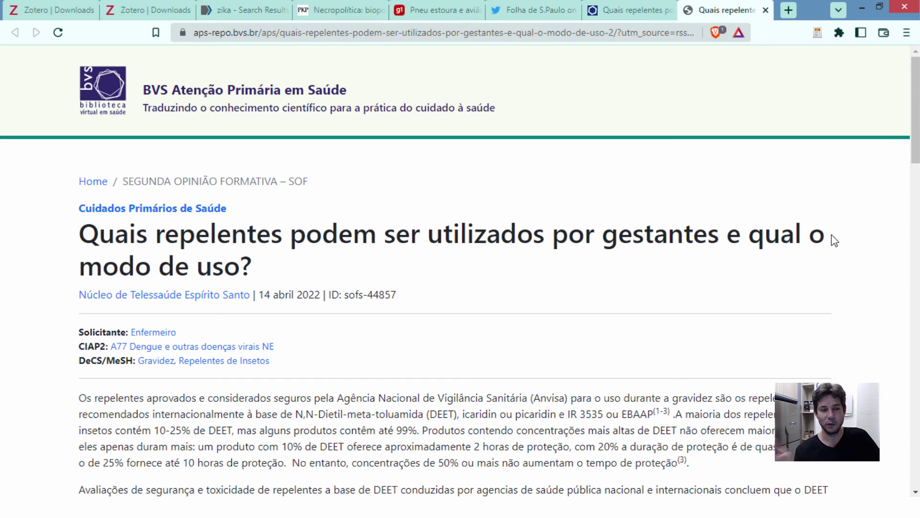
Step: Revisit the g1 Congonhas airport article, inspect its saved entry and snapshot in Zotero, and open the snapshot's source link
{"action": "left_click", "coordinate": [434, 10]}
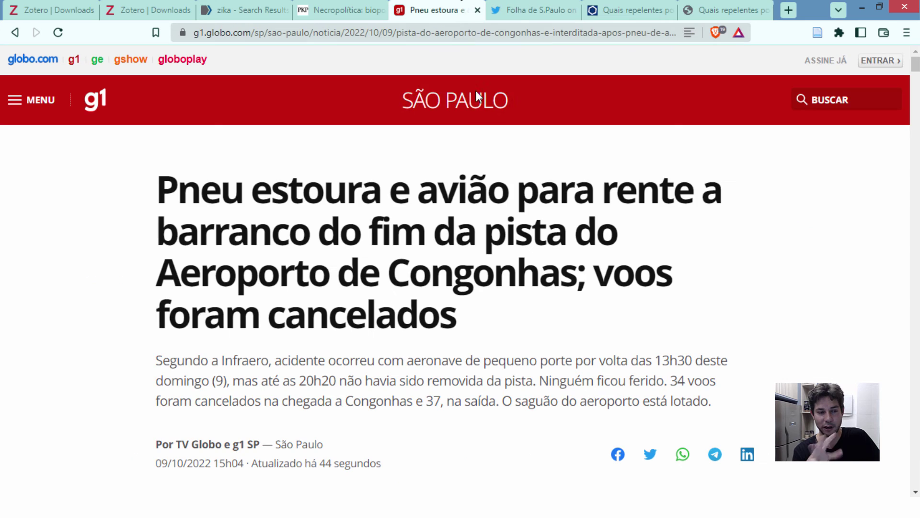
{"action": "scroll", "coordinate": [570, 272], "scroll_direction": "down", "scroll_amount": 5}
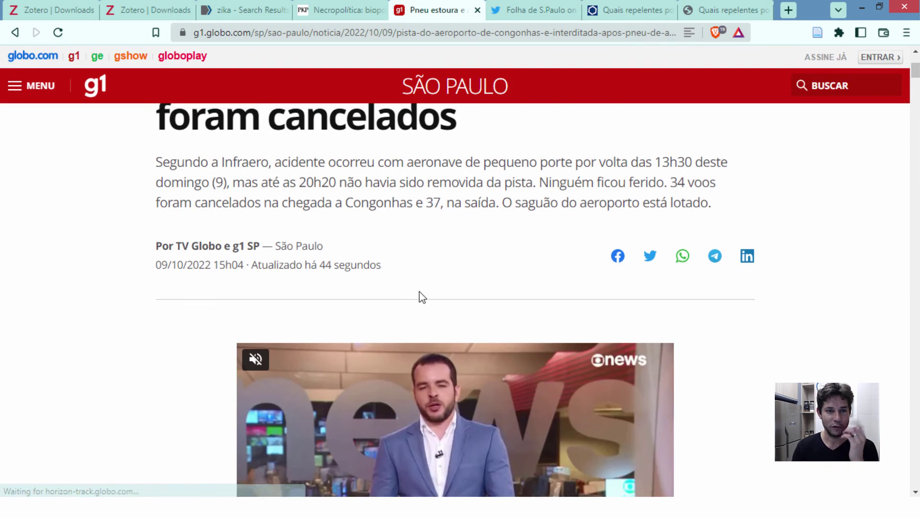
{"action": "scroll", "coordinate": [419, 297], "scroll_direction": "up", "scroll_amount": 5}
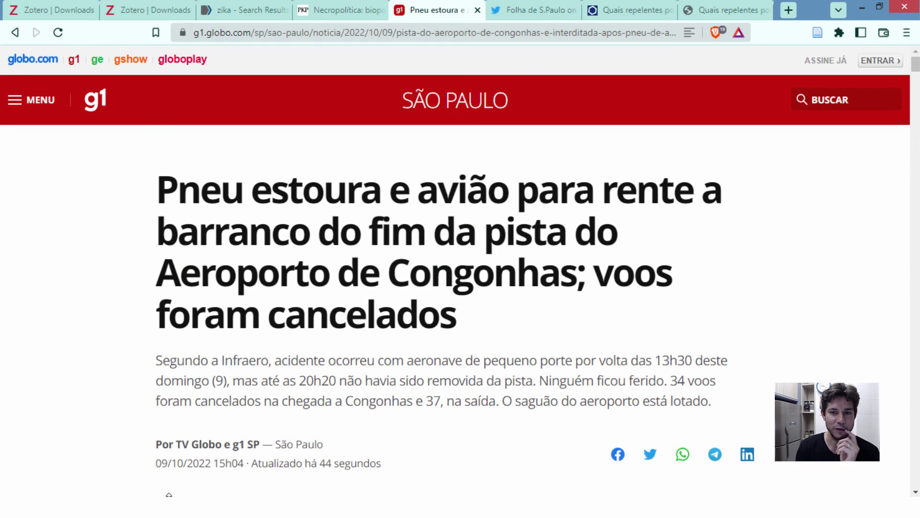
{"action": "left_click", "coordinate": [181, 438]}
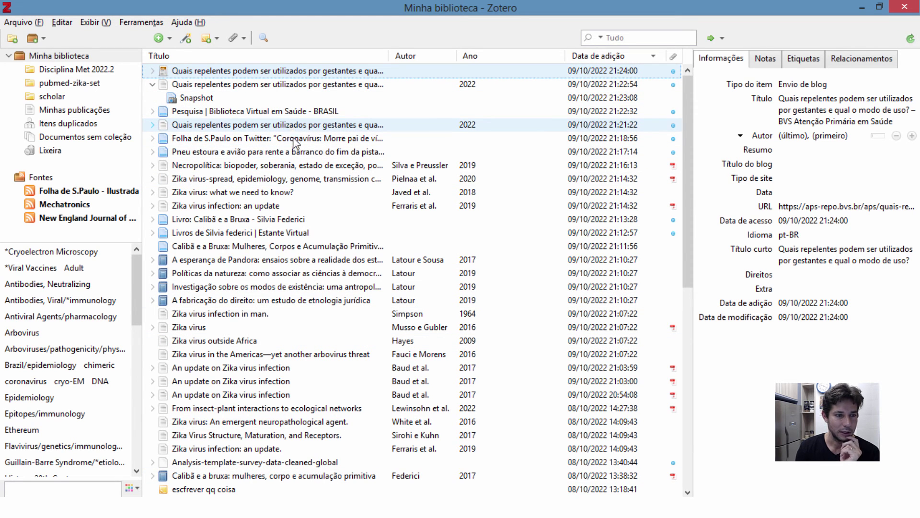
{"action": "left_click", "coordinate": [258, 154]}
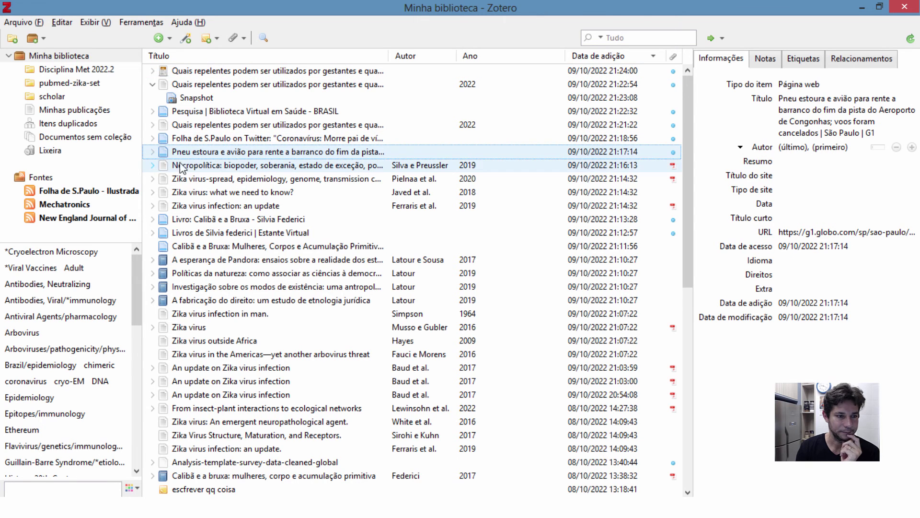
{"action": "left_click", "coordinate": [153, 152]}
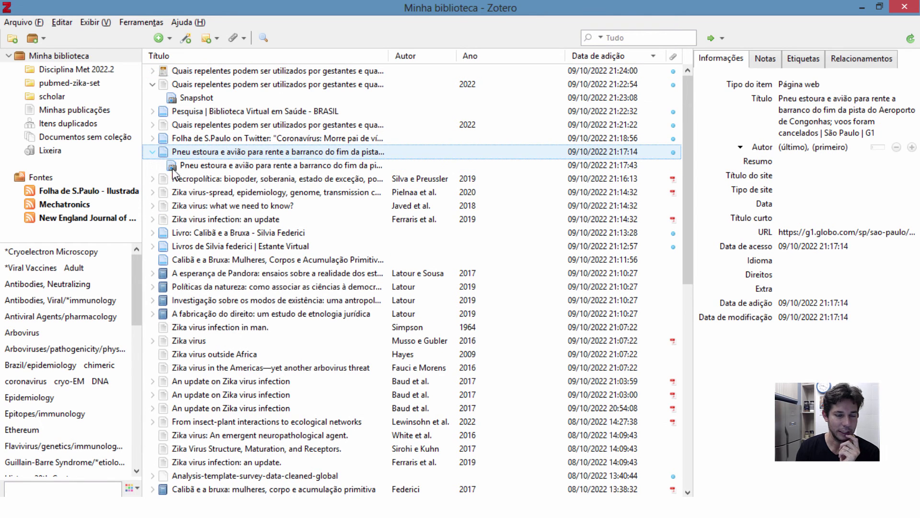
{"action": "left_click", "coordinate": [221, 166]}
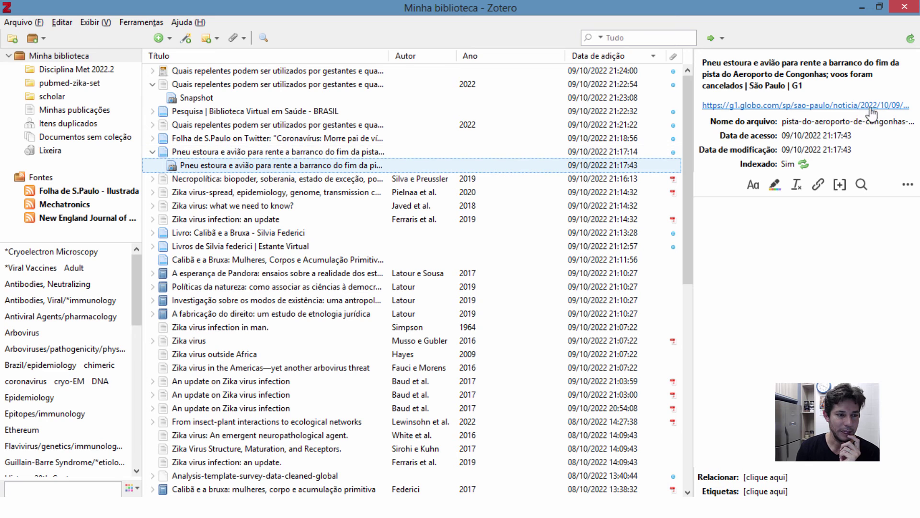
{"action": "left_click", "coordinate": [843, 110]}
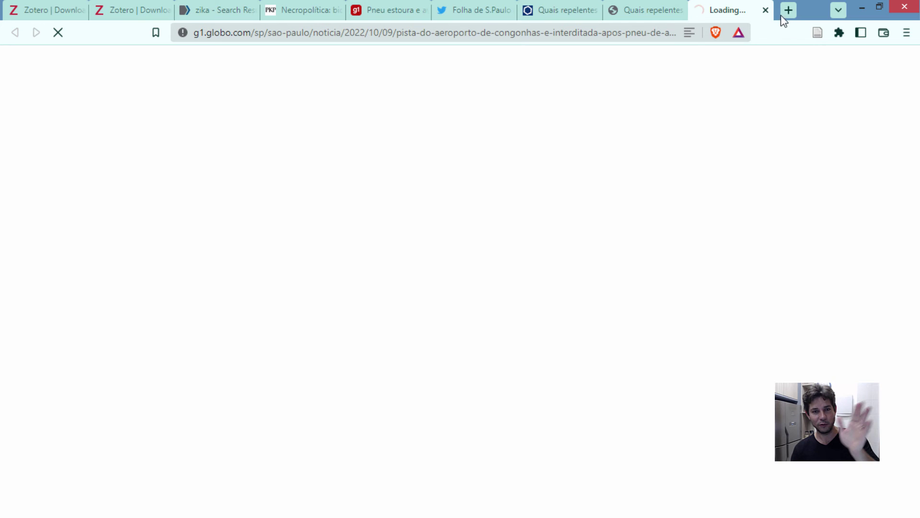
Step: Print the original g1 article page with Save as PDF as destination and store the file in Área de Trabalho under the suggested name
{"action": "left_click", "coordinate": [399, 15]}
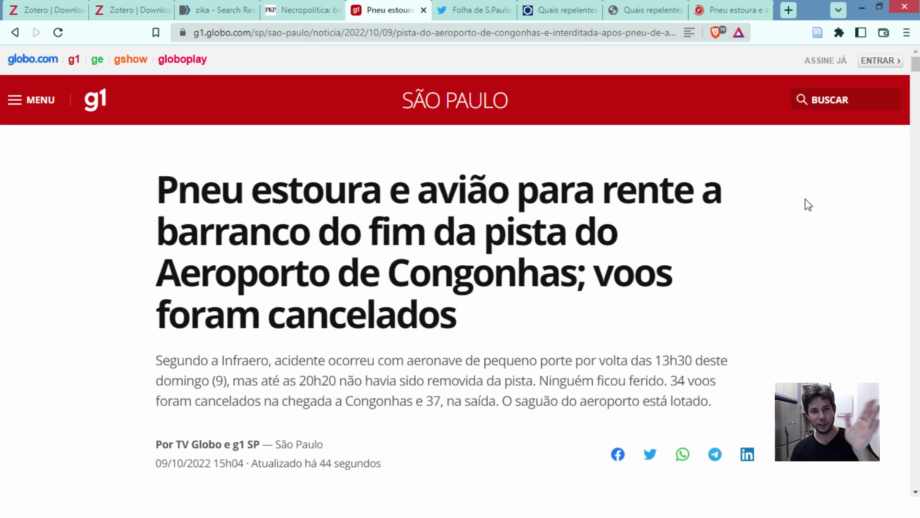
{"action": "right_click", "coordinate": [718, 142]}
{"action": "right_click", "coordinate": [713, 191]}
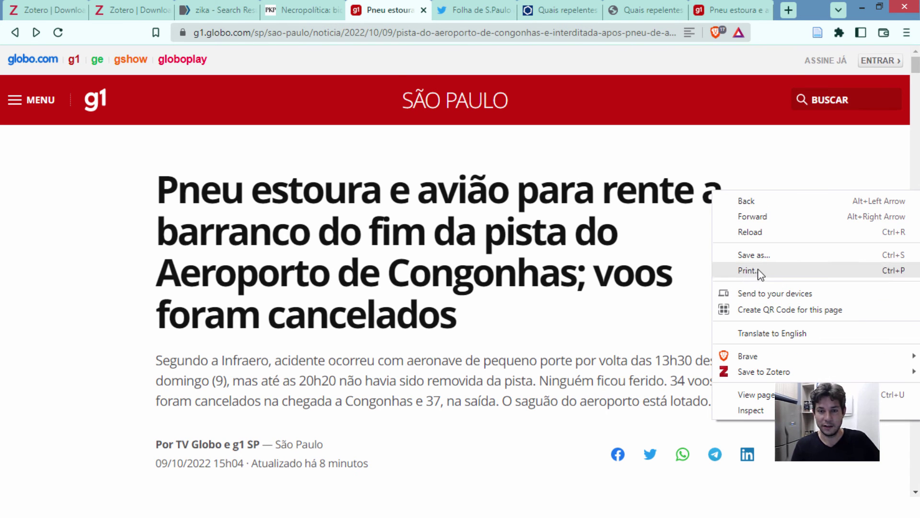
{"action": "left_click", "coordinate": [762, 272]}
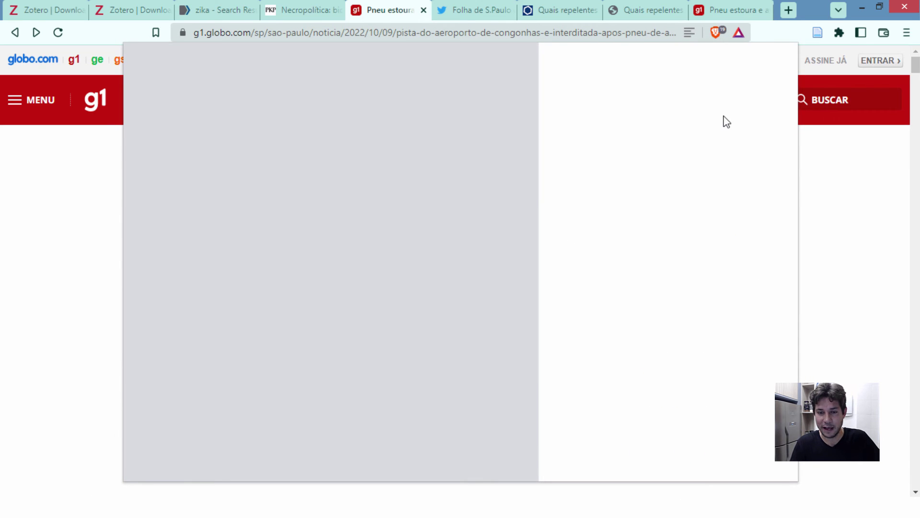
{"action": "left_click", "coordinate": [716, 102]}
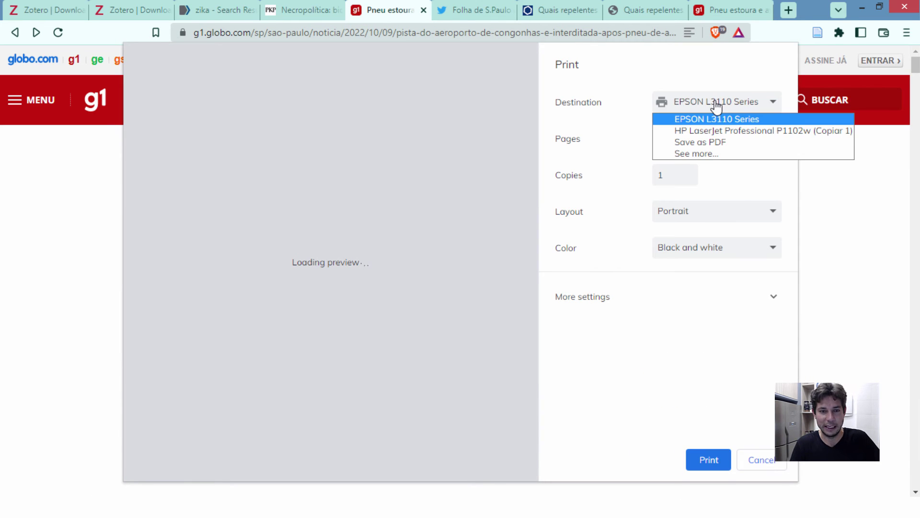
{"action": "left_click", "coordinate": [715, 143]}
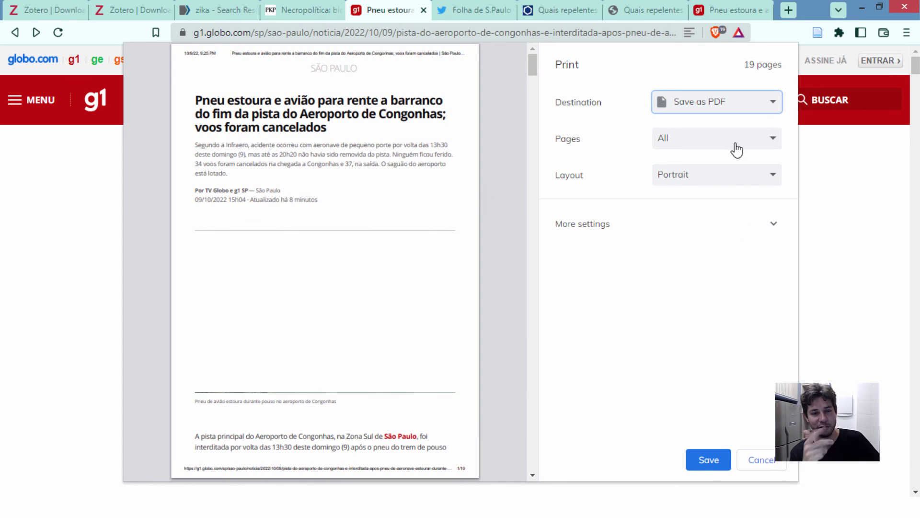
{"action": "left_click", "coordinate": [711, 458]}
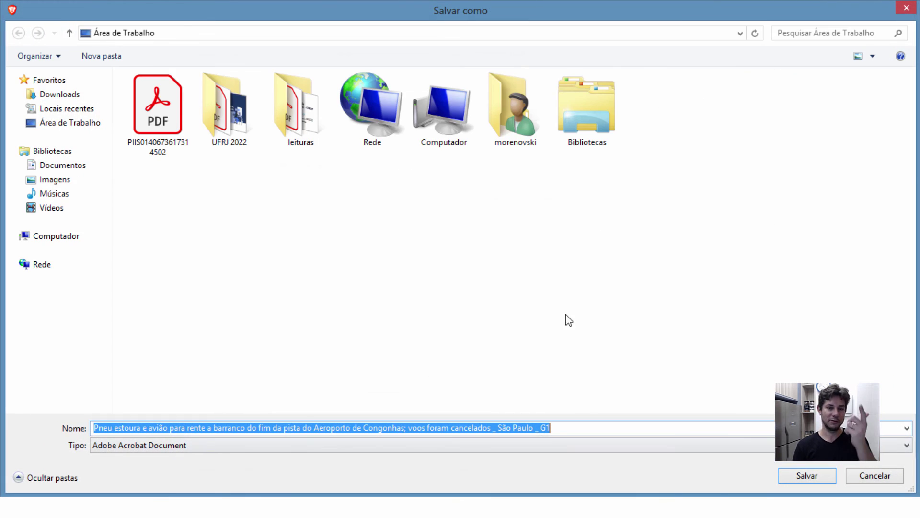
{"action": "left_click", "coordinate": [806, 475]}
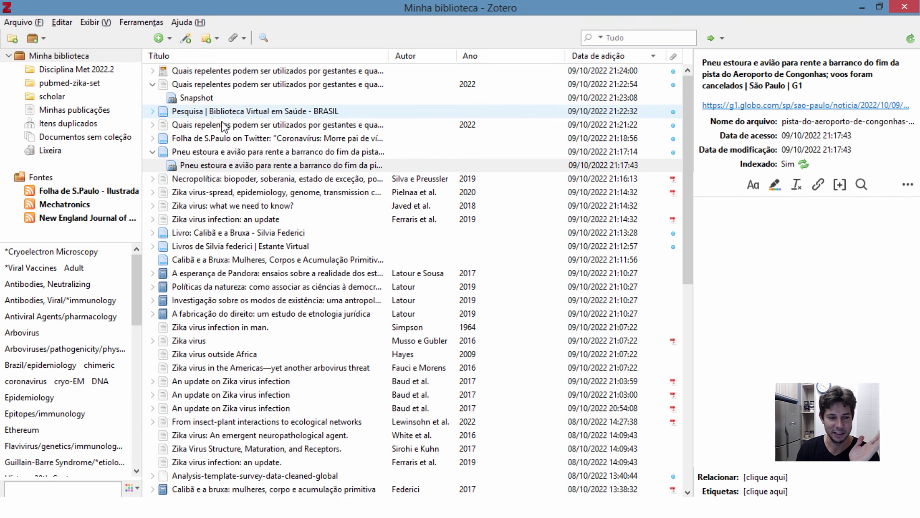
Step: In Zotero, attach a stored copy of the "Pneu estoura e avião" PDF to the g1 web page entry and check the attachment
{"action": "left_click", "coordinate": [168, 152]}
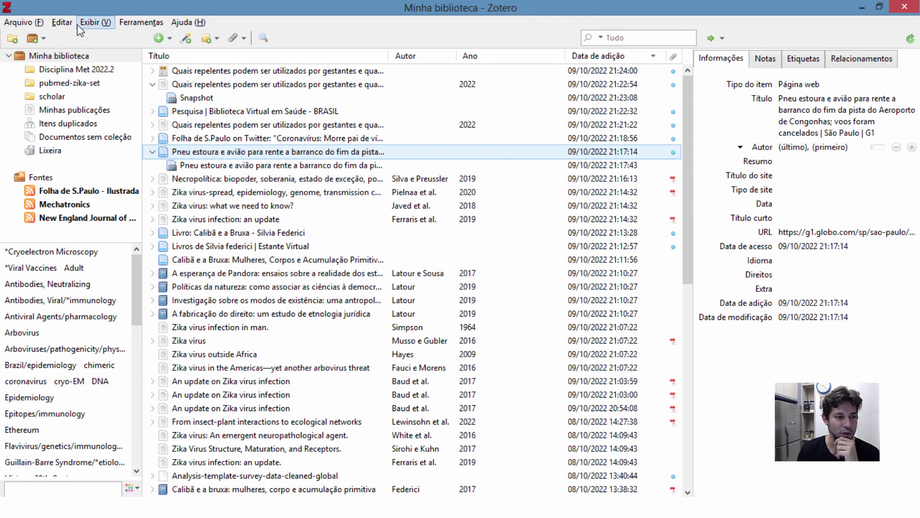
{"action": "left_click", "coordinate": [236, 38]}
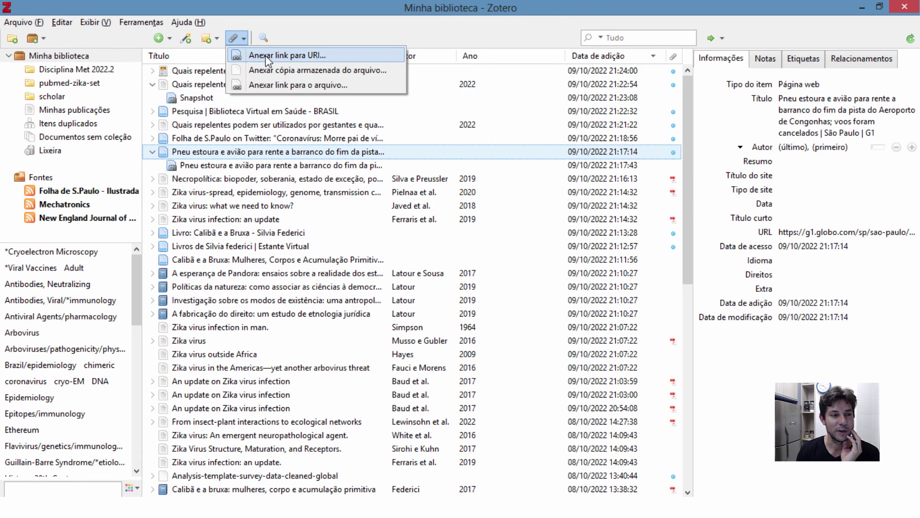
{"action": "left_click", "coordinate": [338, 70]}
{"action": "left_click", "coordinate": [158, 125]}
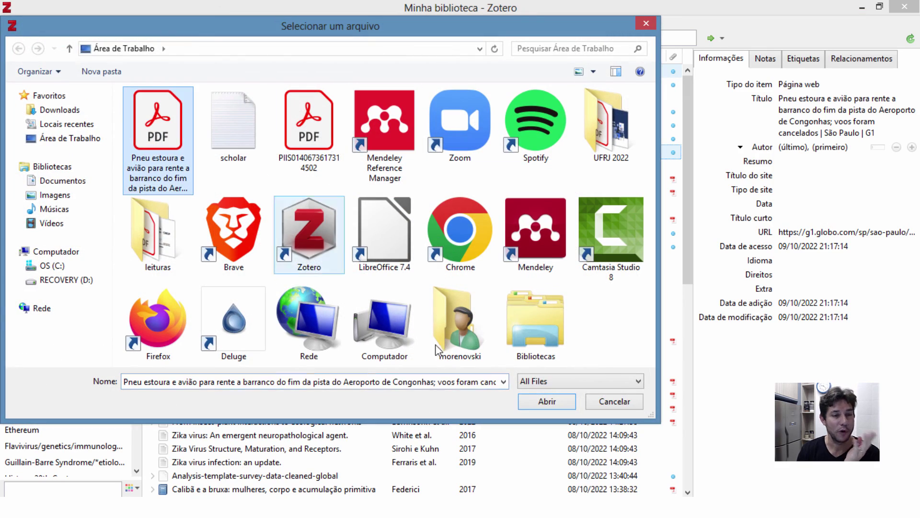
{"action": "left_click", "coordinate": [547, 401]}
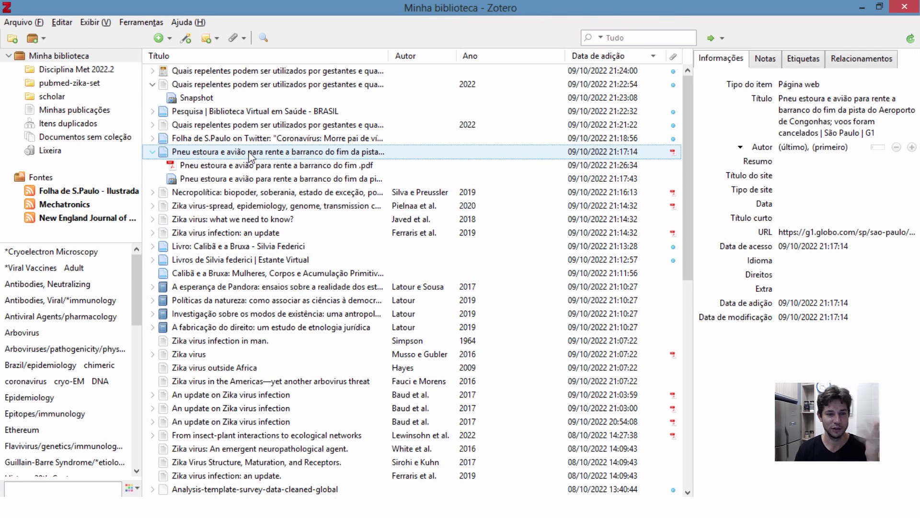
{"action": "left_click", "coordinate": [315, 166]}
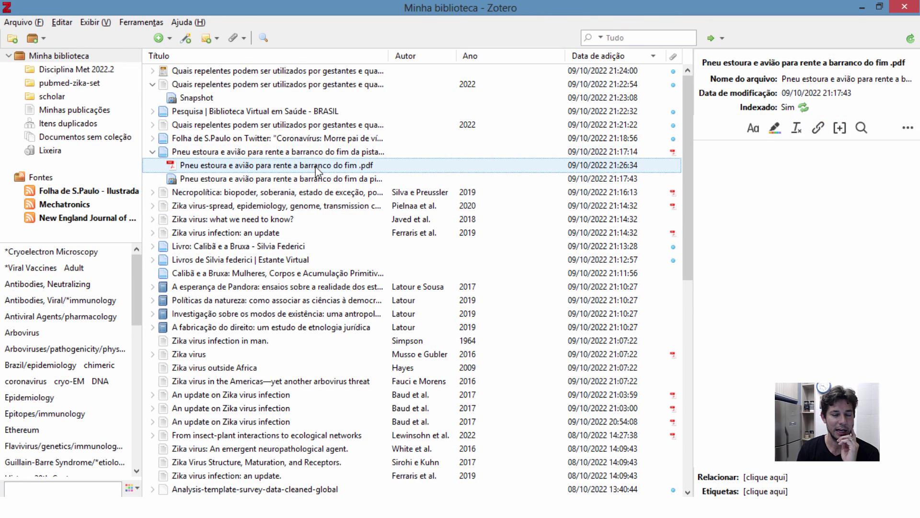
{"action": "left_click", "coordinate": [332, 152]}
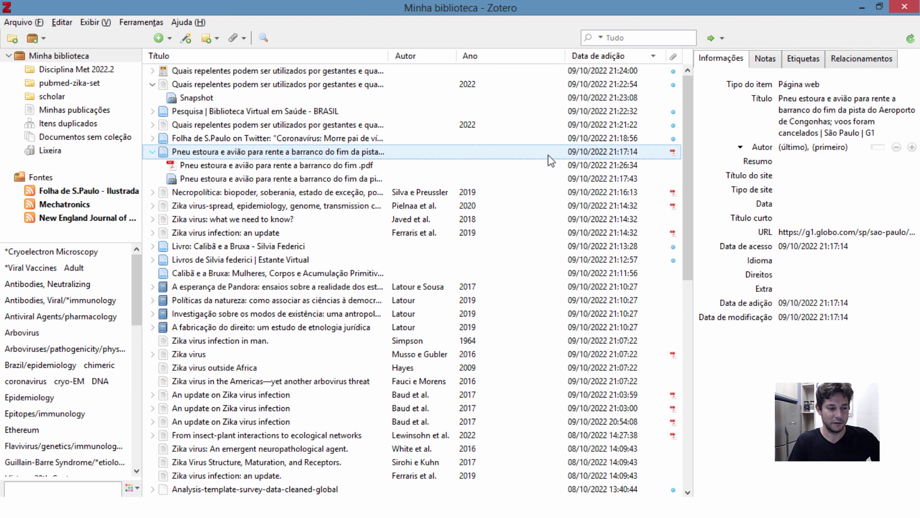
Step: Switch to Brave, show the Necropolítica article page, and briefly view the list of browser extensions
{"action": "key", "text": "alt+Tab"}
{"action": "left_click", "coordinate": [218, 9]}
{"action": "left_click", "coordinate": [307, 9]}
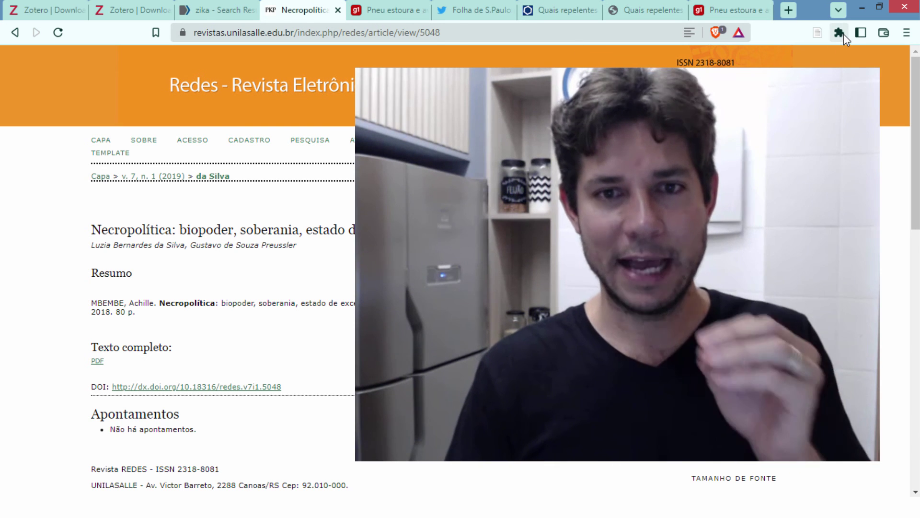
{"action": "left_click", "coordinate": [839, 32]}
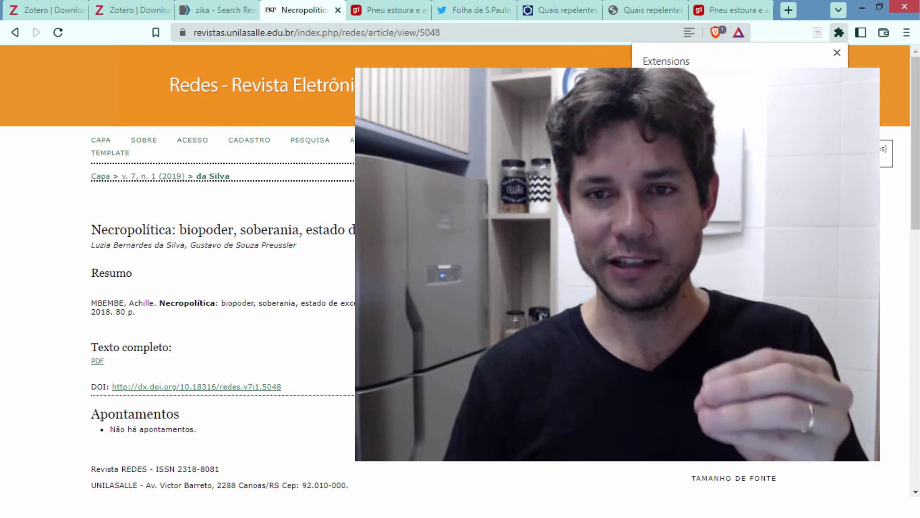
{"action": "left_click", "coordinate": [555, 49]}
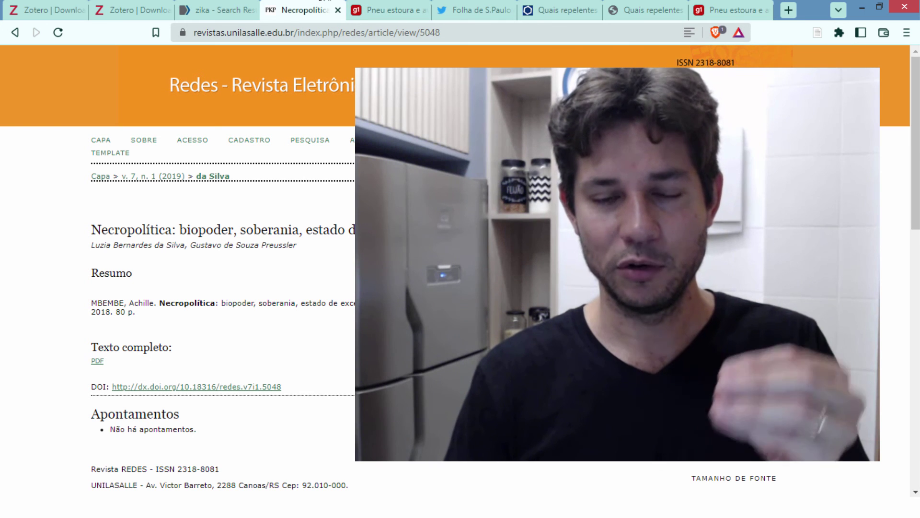